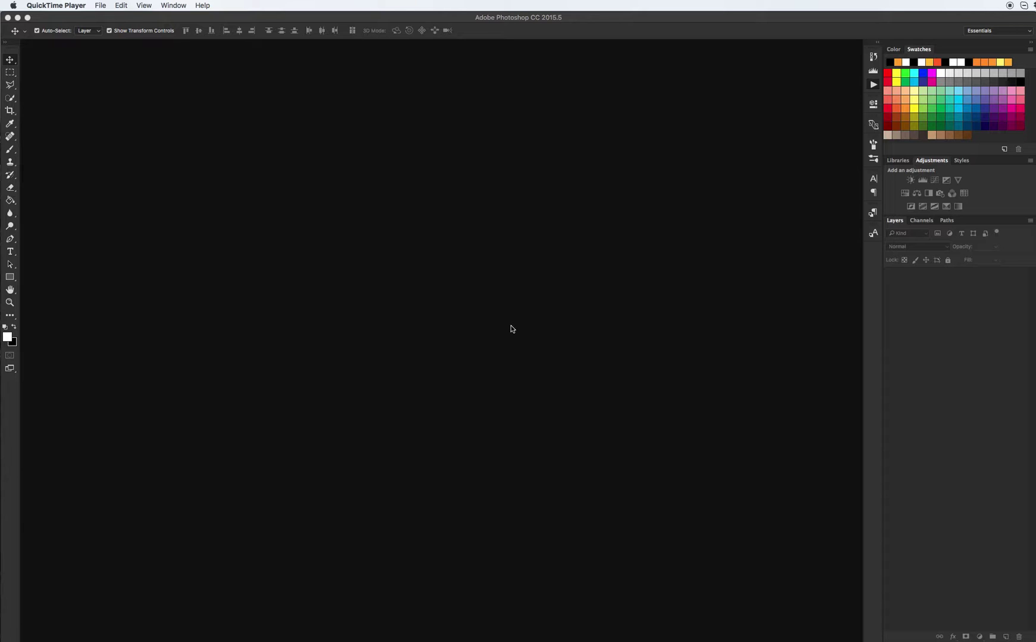
# Switch to Finder and open the inner Base folder to examine the fire action, brush and pattern files, then return to Photoshop.
pyautogui.press('super+Tab')
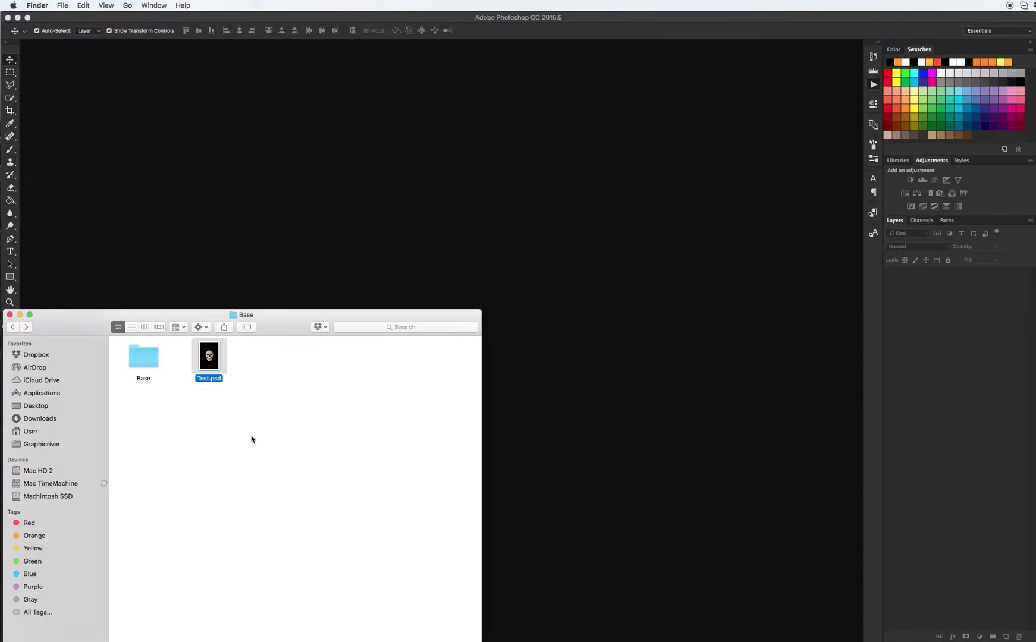
pyautogui.doubleClick(150, 360)
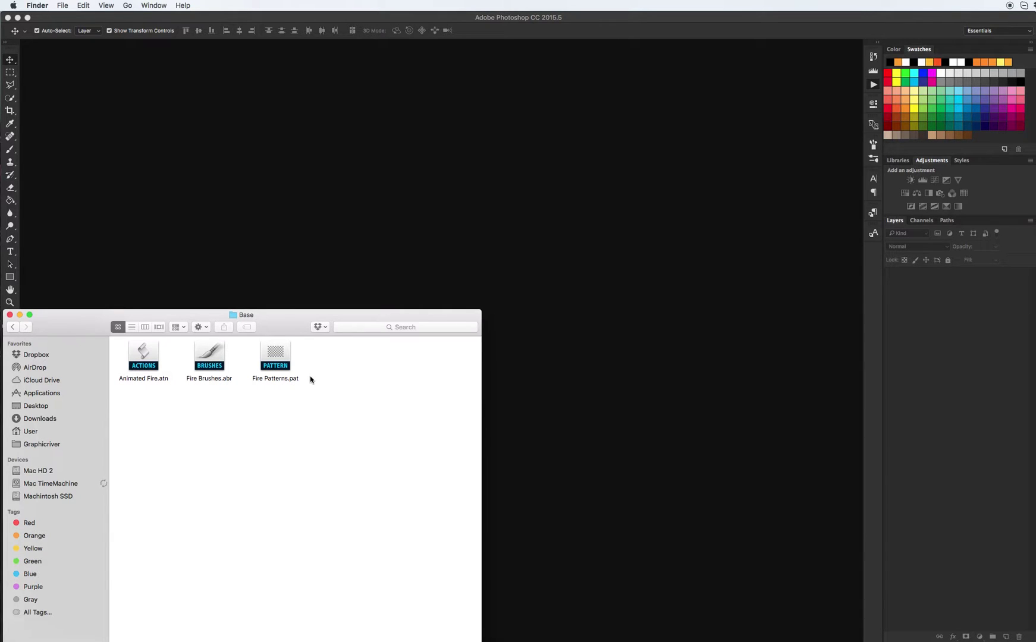
pyautogui.click(606, 176)
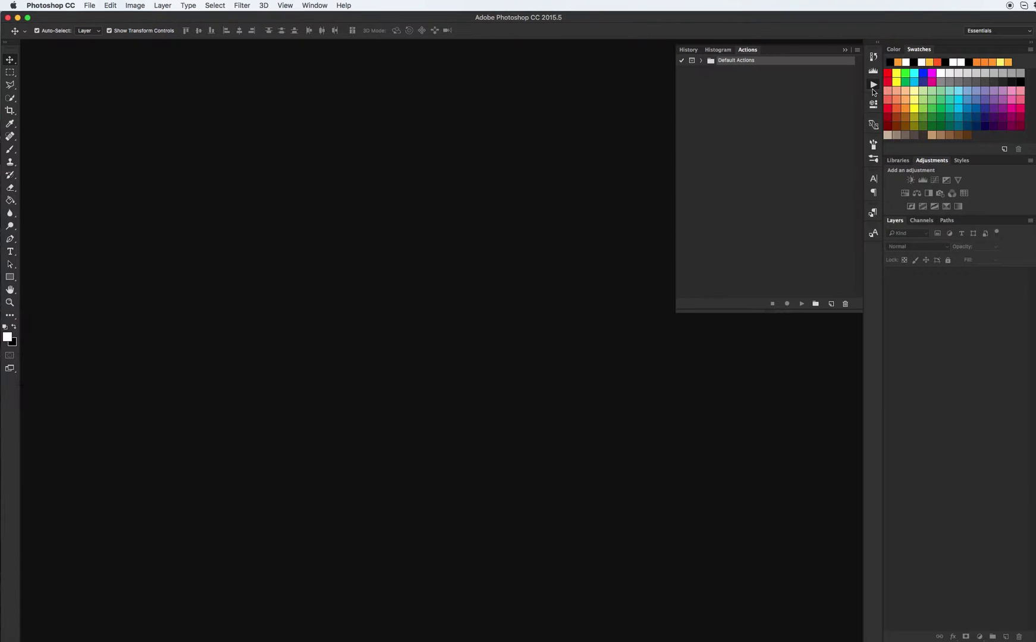
# Load the action set Animated Fire.atn and expand it to list its actions.
pyautogui.click(857, 50)
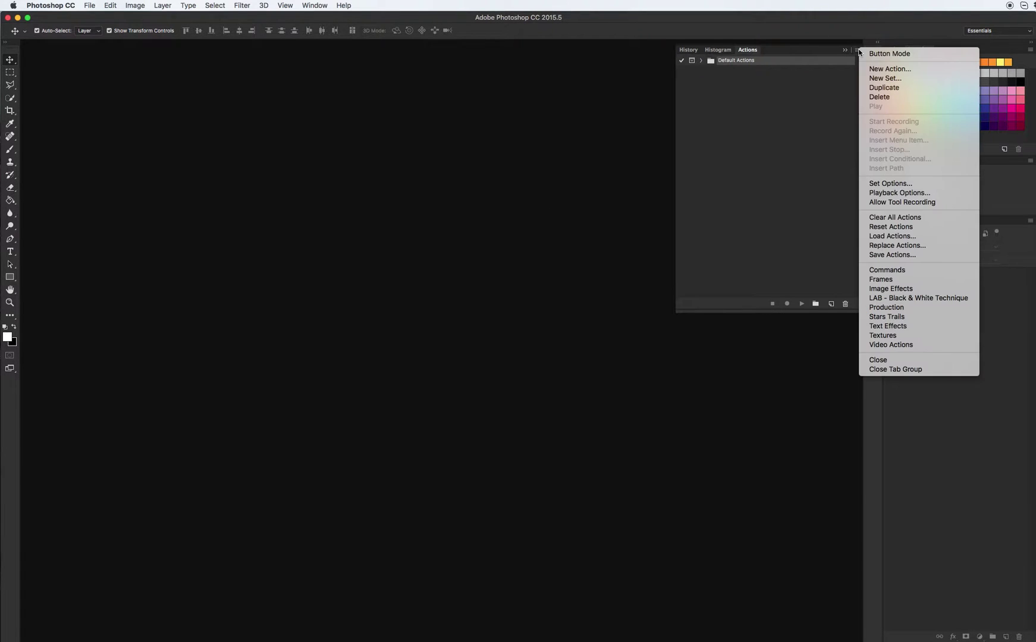
pyautogui.click(888, 236)
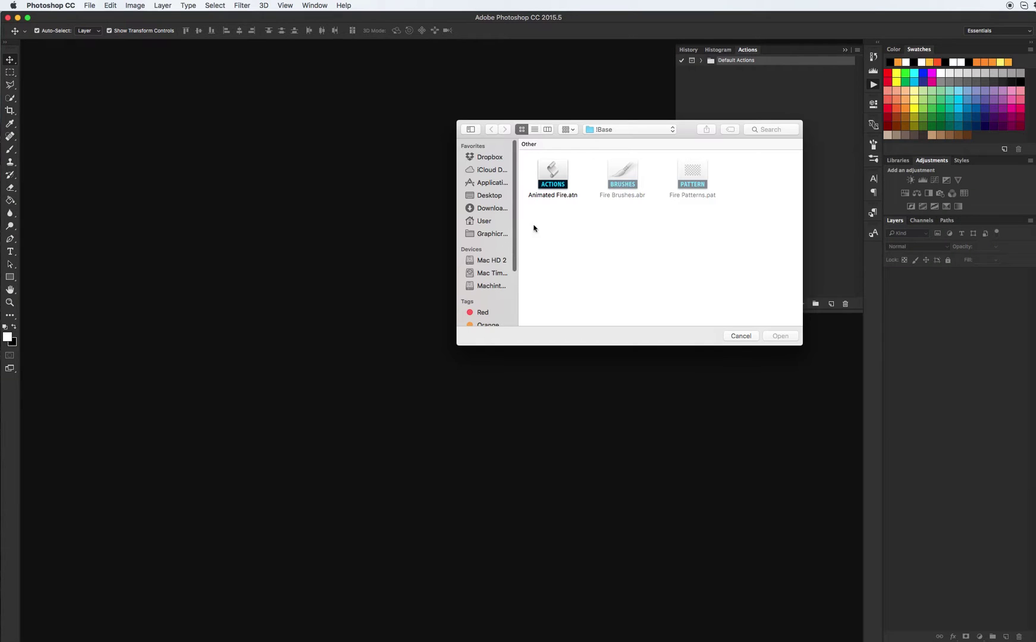
pyautogui.click(546, 170)
pyautogui.click(780, 336)
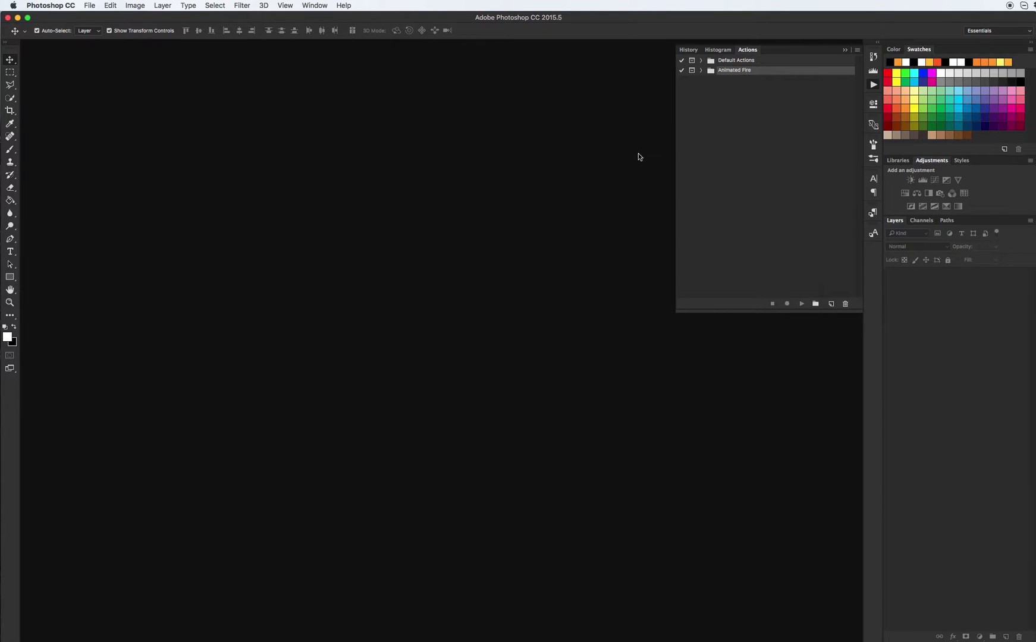
pyautogui.click(701, 70)
pyautogui.click(746, 93)
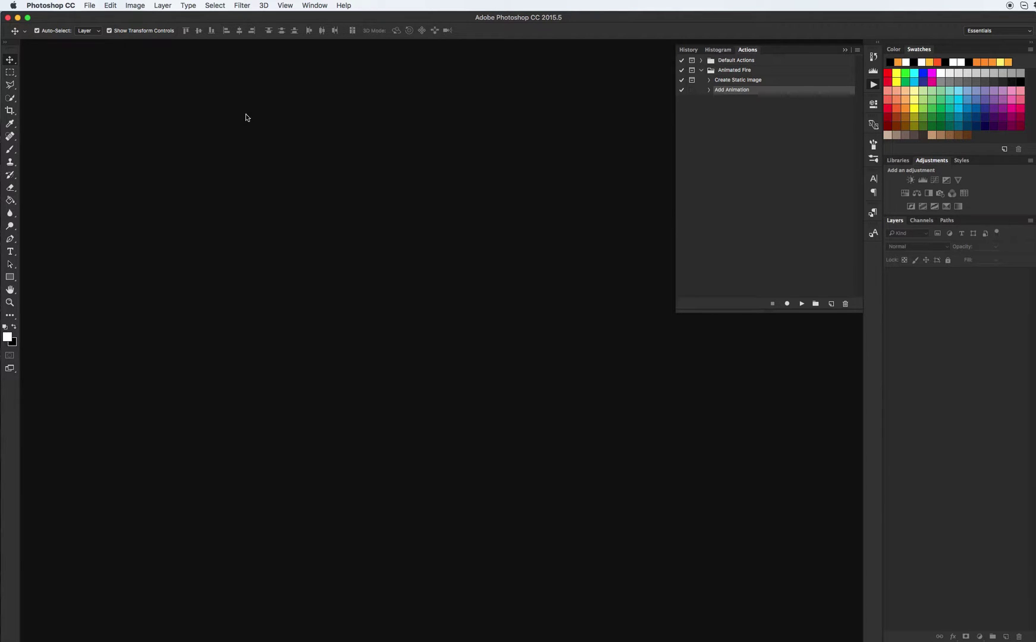
# Load the brush file Fire Brushes.abr through the Preset Manager.
pyautogui.click(110, 6)
pyautogui.moveTo(172, 307)
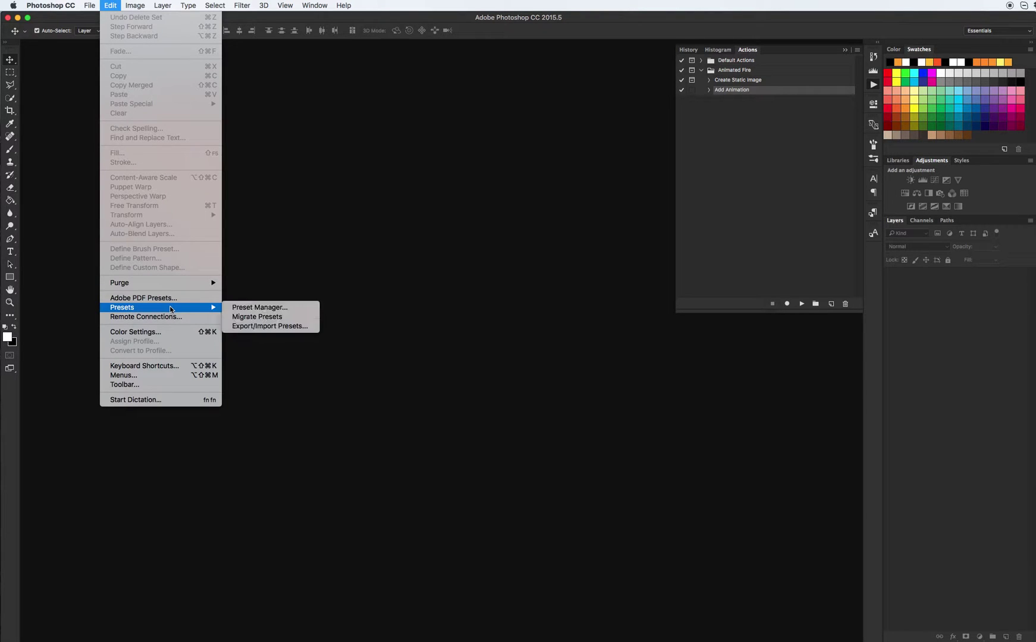
pyautogui.click(260, 311)
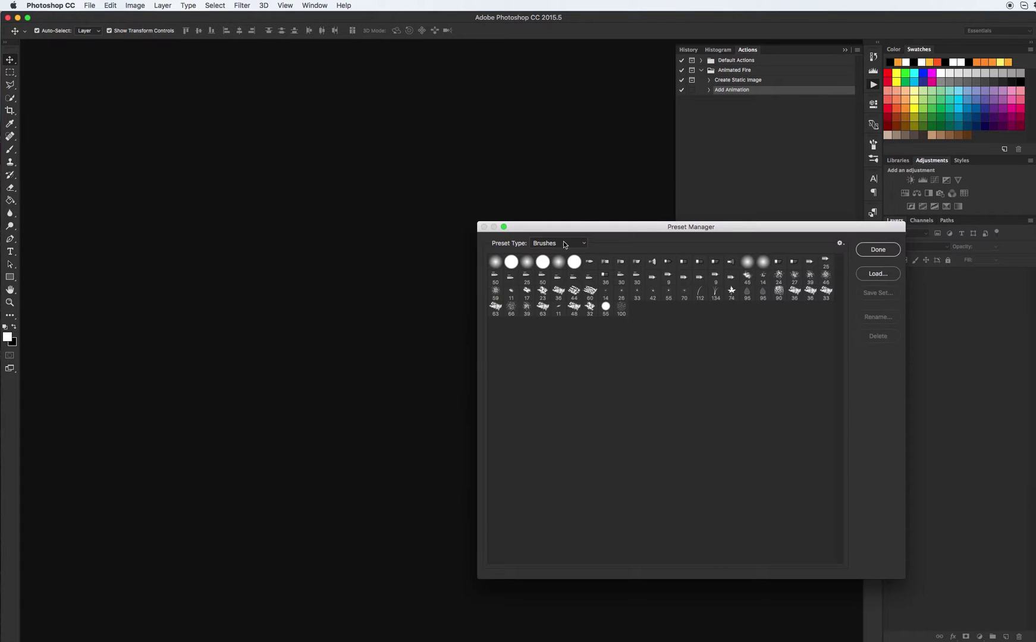
pyautogui.click(879, 274)
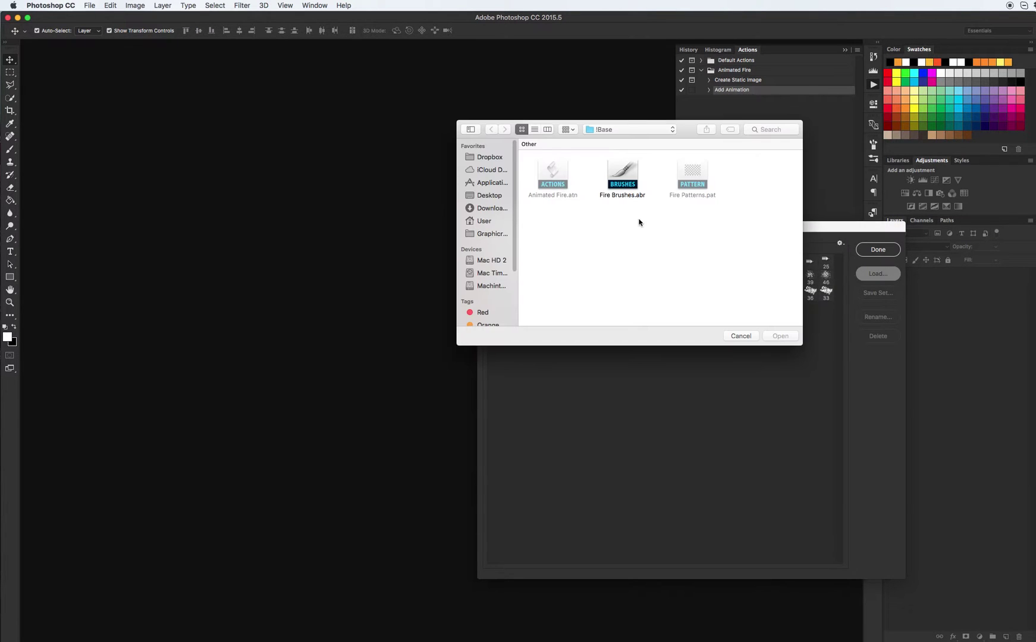
pyautogui.click(622, 175)
pyautogui.click(780, 337)
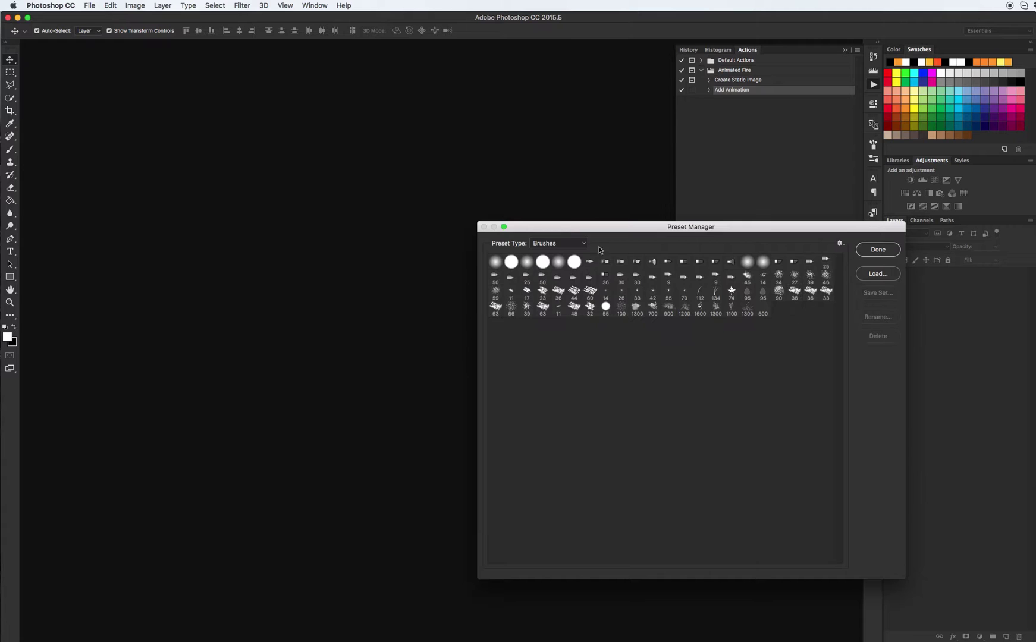
# Switch the Preset Manager to patterns, load Fire Patterns.pat and finish managing the presets.
pyautogui.click(565, 243)
pyautogui.click(565, 275)
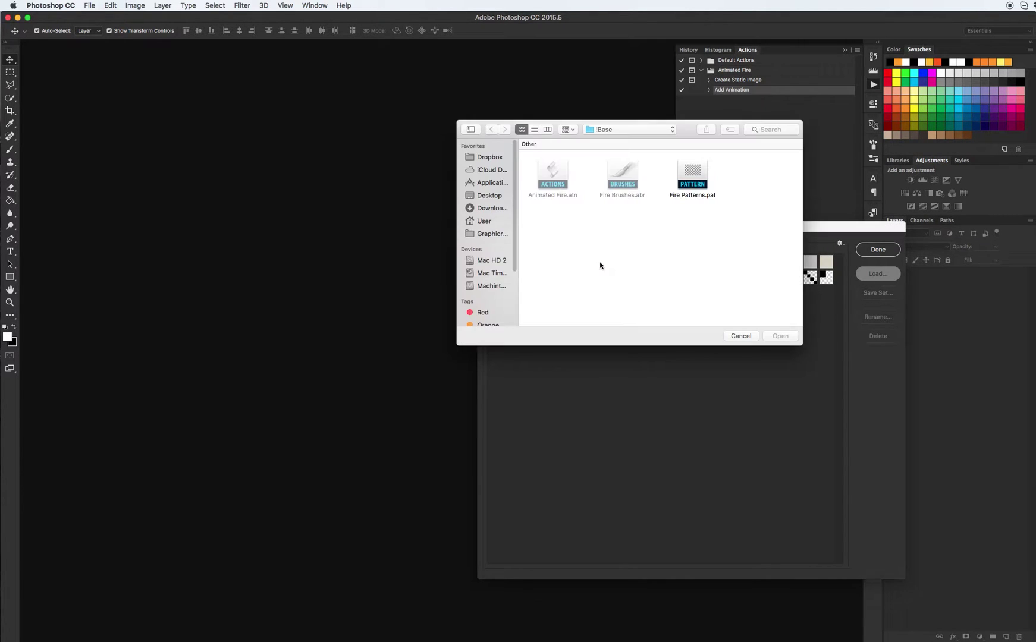
pyautogui.click(692, 172)
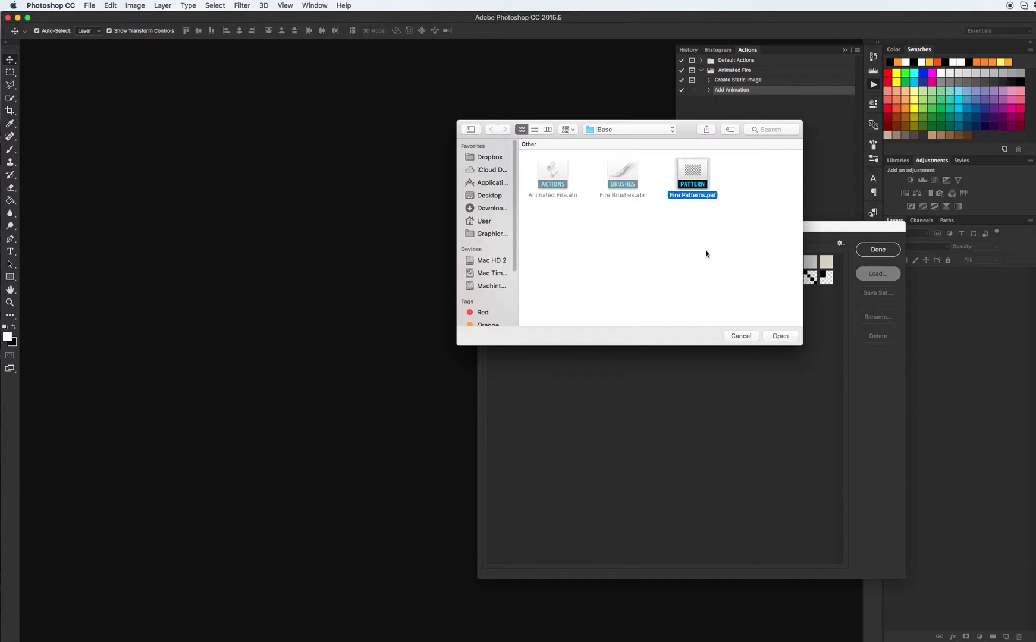
pyautogui.click(780, 336)
pyautogui.click(880, 252)
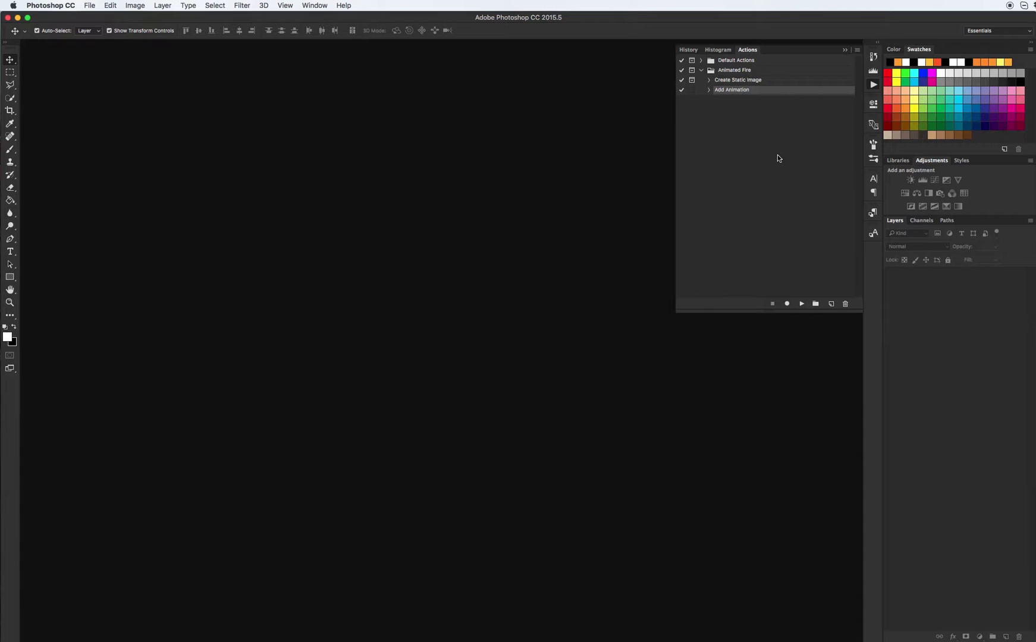
# Show the Brush Presets and examine the available commands for loading brushes.
pyautogui.click(873, 145)
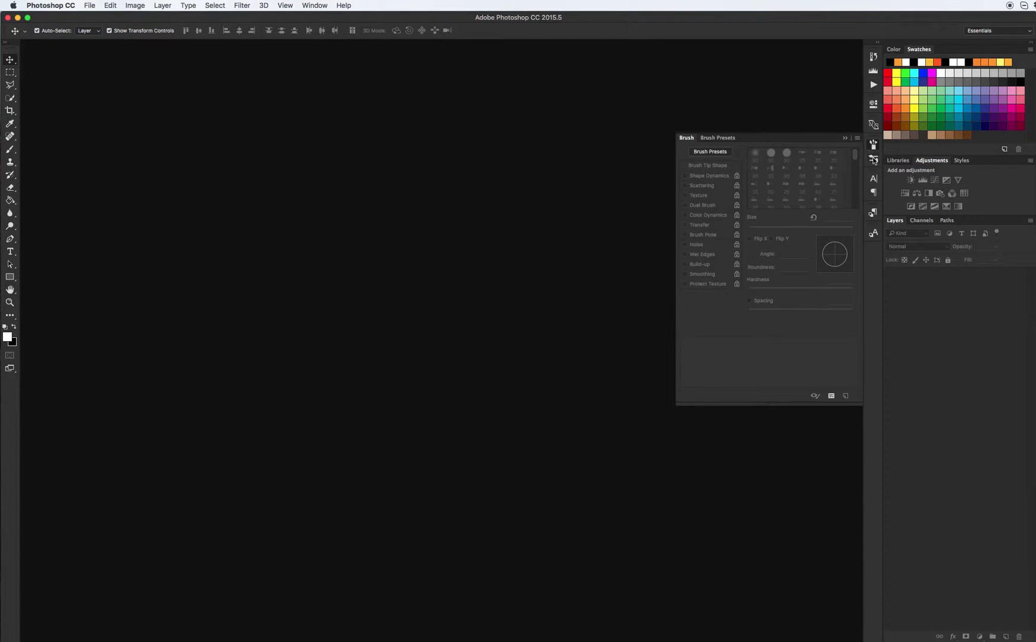
pyautogui.click(873, 160)
pyautogui.click(857, 139)
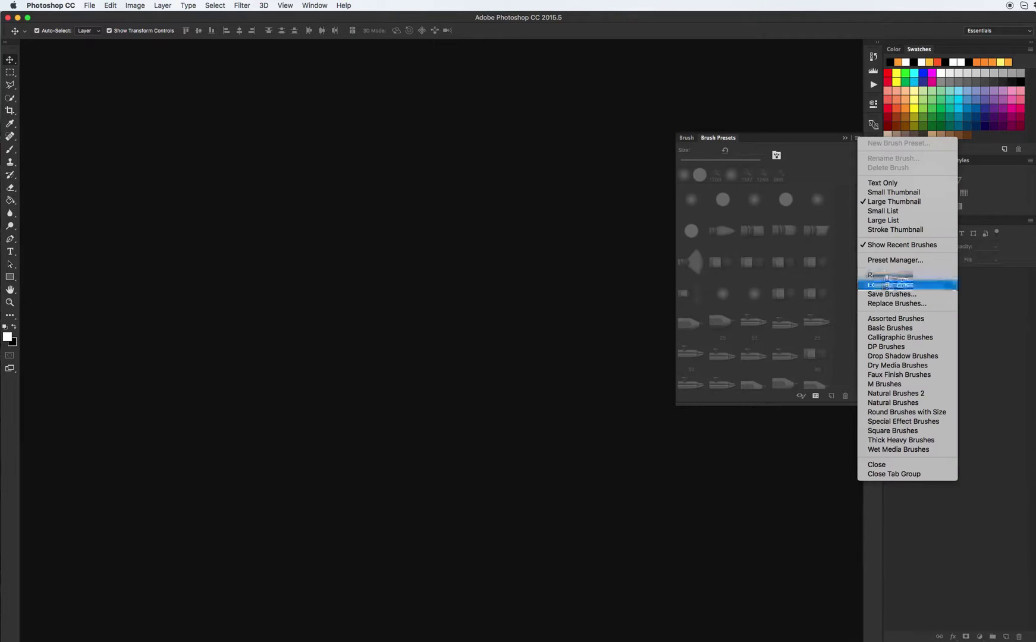
pyautogui.click(544, 237)
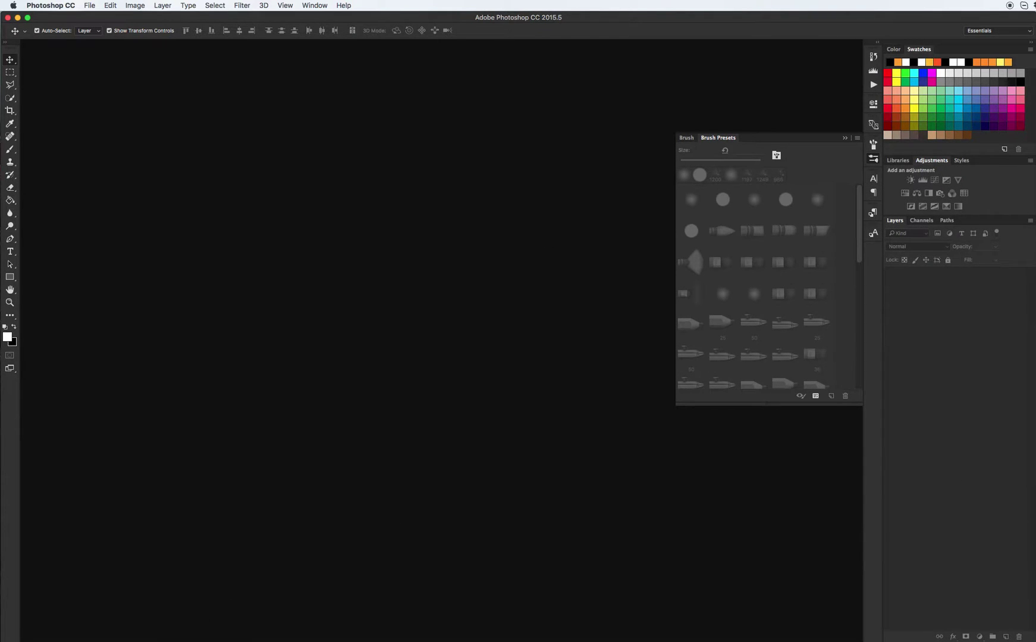
# Switch to Finder, open Test.psd from the Base folder in Photoshop and make its mask layer visible.
pyautogui.press('super+Tab')
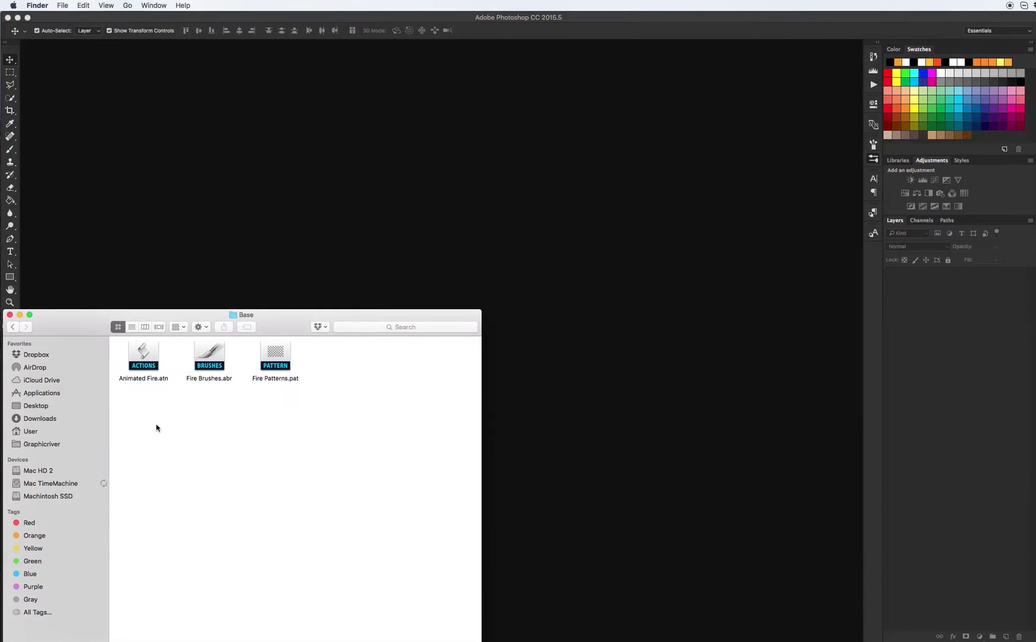
pyautogui.click(18, 327)
pyautogui.moveTo(209, 357); pyautogui.dragTo(424, 260)
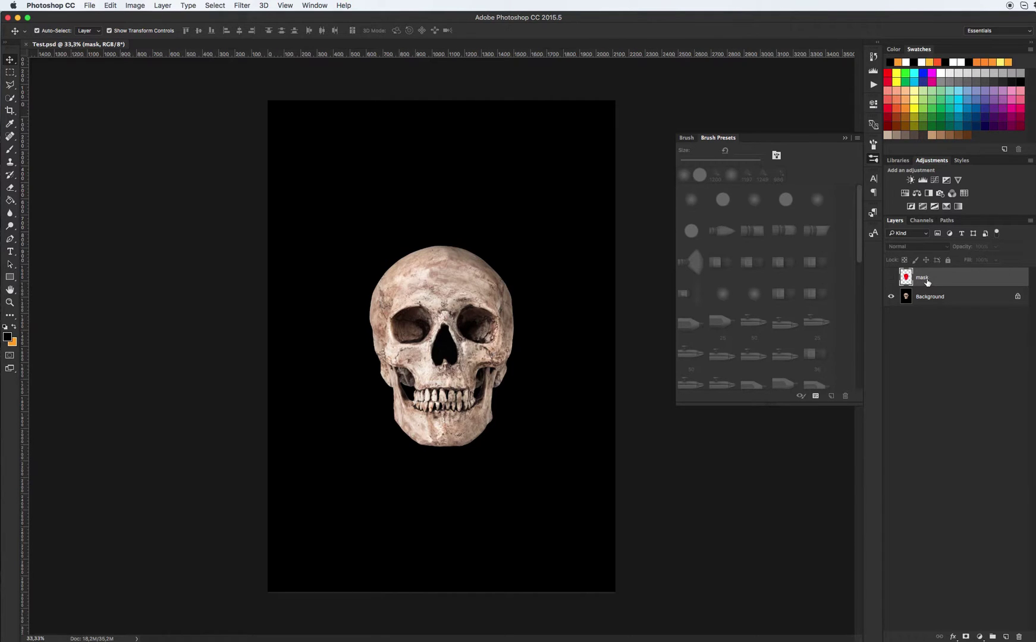
pyautogui.click(891, 277)
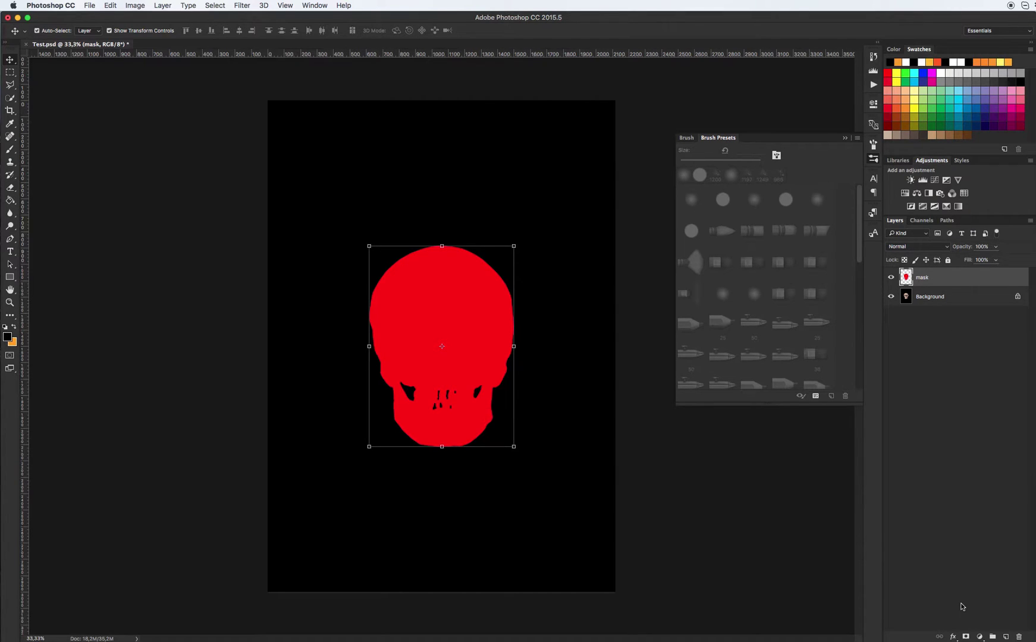
# Add a new layer above the mask layer and name it "fire".
pyautogui.click(1005, 636)
pyautogui.doubleClick(927, 277)
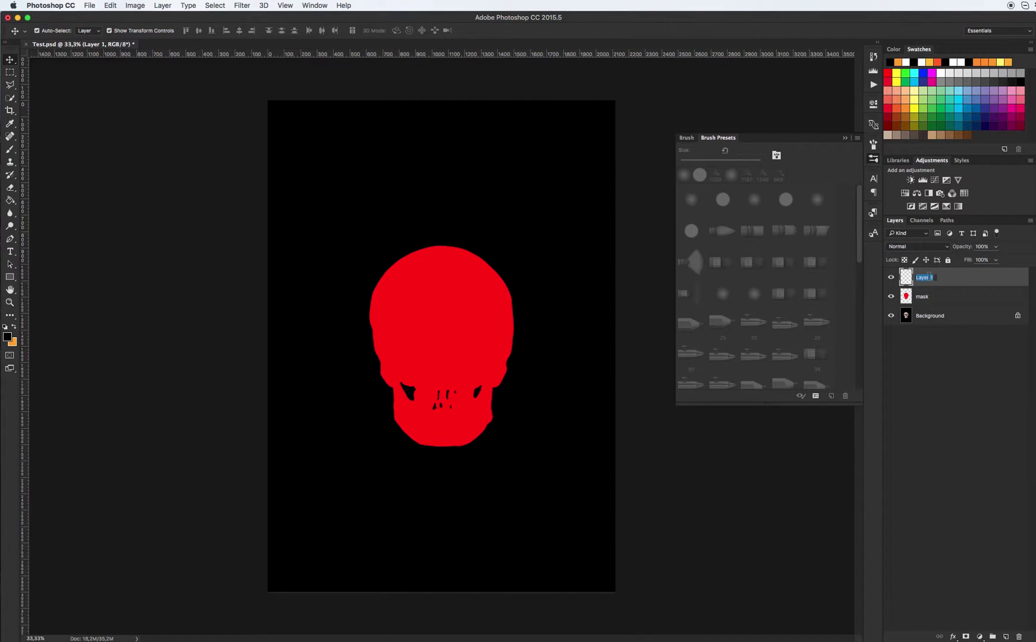
pyautogui.write('fire')
pyautogui.press('Return')
# Load the mask layer's shape as a selection and hide that layer, ready to paint on the fire layer with an orange Brush.
pyautogui.press('super')
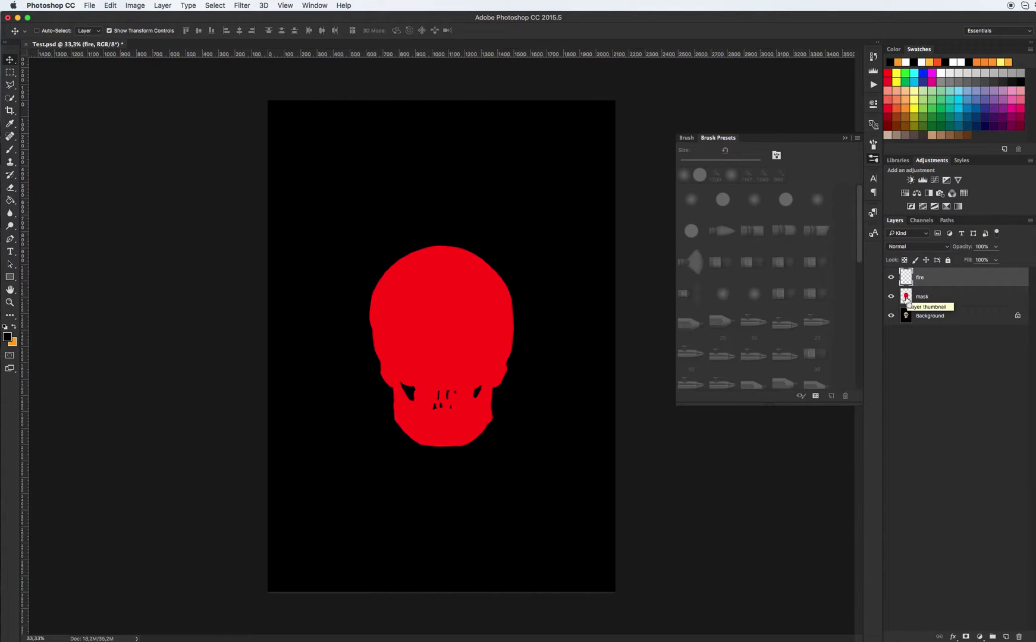
pyautogui.keyDown('super'); pyautogui.click(906, 296); pyautogui.keyUp('super')
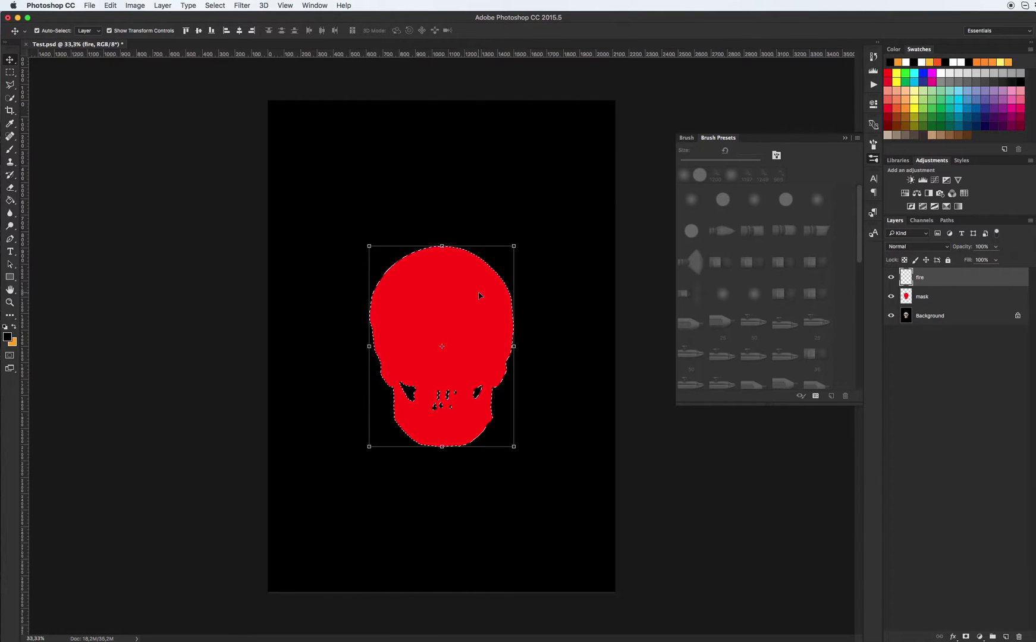
pyautogui.press('b')
pyautogui.click(14, 327)
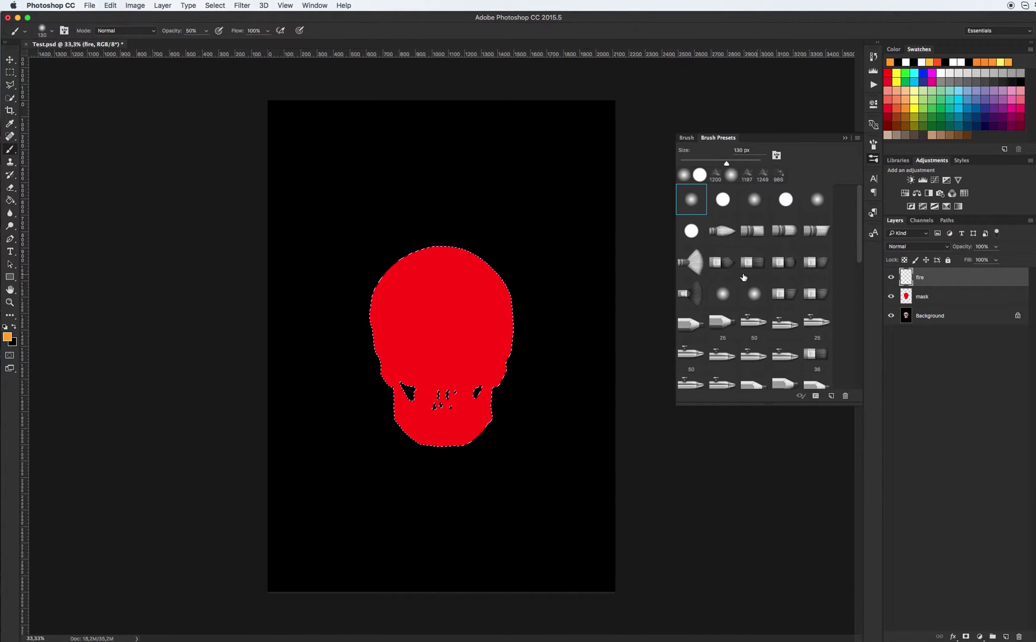
pyautogui.click(890, 296)
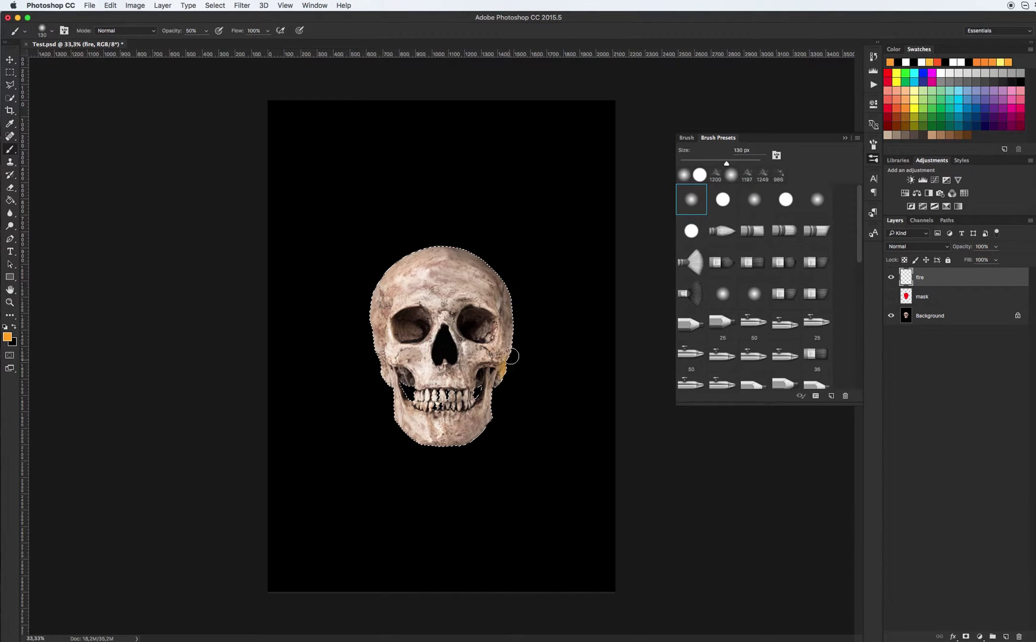
# Set the brush opacity to 100% and paint orange along the skull's sides and top edge on the fire layer.
pyautogui.click(206, 31)
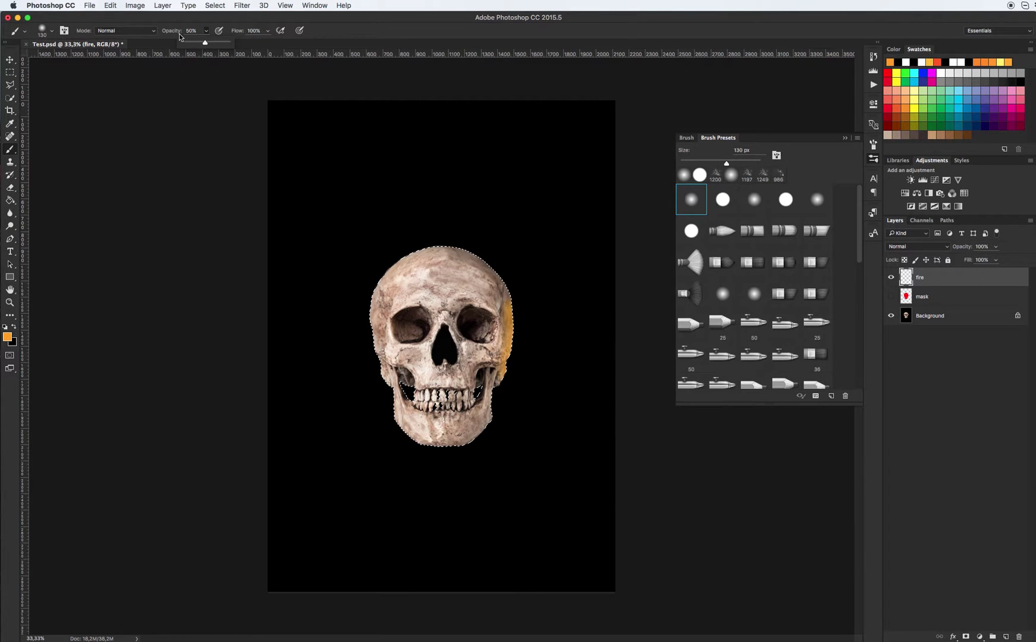
pyautogui.moveTo(204, 44); pyautogui.dragTo(228, 43)
pyautogui.click(940, 279)
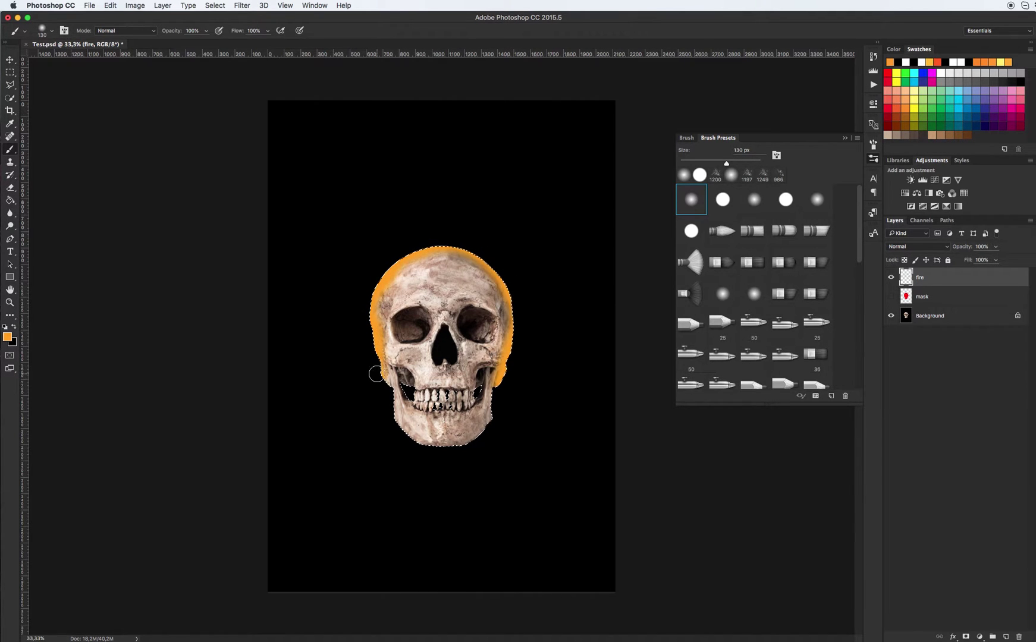
pyautogui.moveTo(397, 253)
pyautogui.mouseDown()
pyautogui.moveTo(459, 240)
pyautogui.moveTo(424, 245)
pyautogui.moveTo(474, 252)
pyautogui.moveTo(452, 245)
pyautogui.moveTo(518, 288)
pyautogui.moveTo(485, 253)
pyautogui.moveTo(514, 336)
pyautogui.moveTo(516, 303)
pyautogui.moveTo(518, 365)
pyautogui.mouseUp()
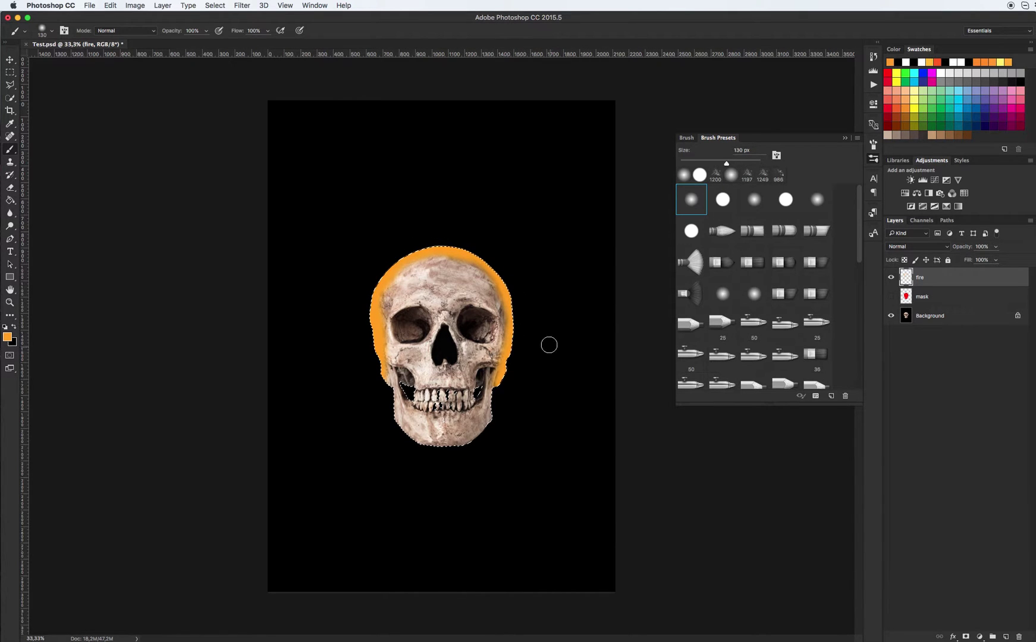
# Deselect the skull selection and make the mask layer visible again.
pyautogui.hotkey('ctrl', 'd')
pyautogui.press('v')
pyautogui.click(890, 296)
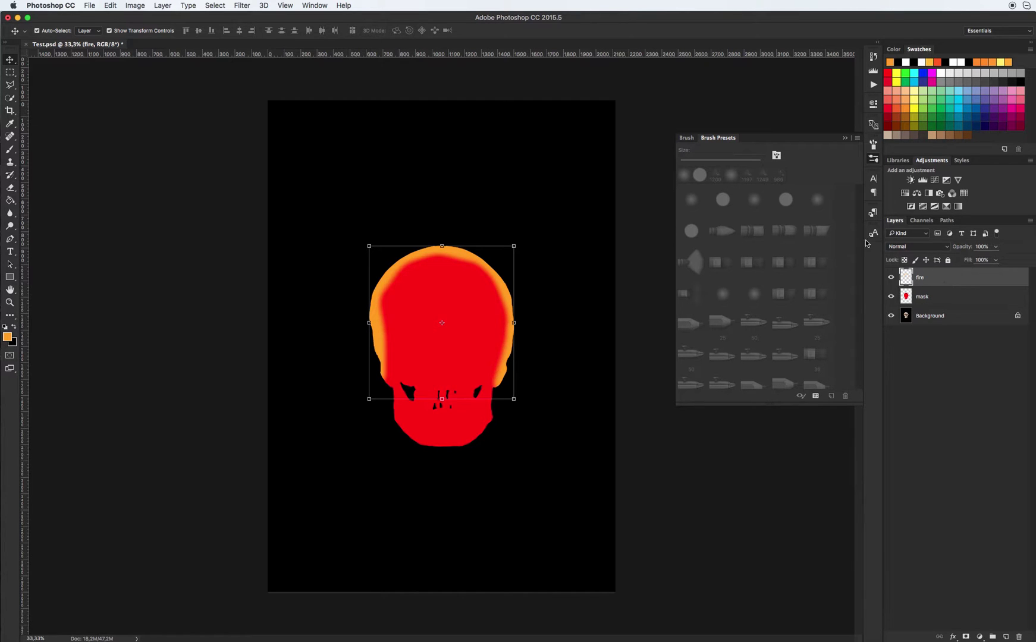
# Run the Create Static Image action from the Animated Fire set and dismiss its closing message.
pyautogui.click(873, 85)
pyautogui.click(743, 81)
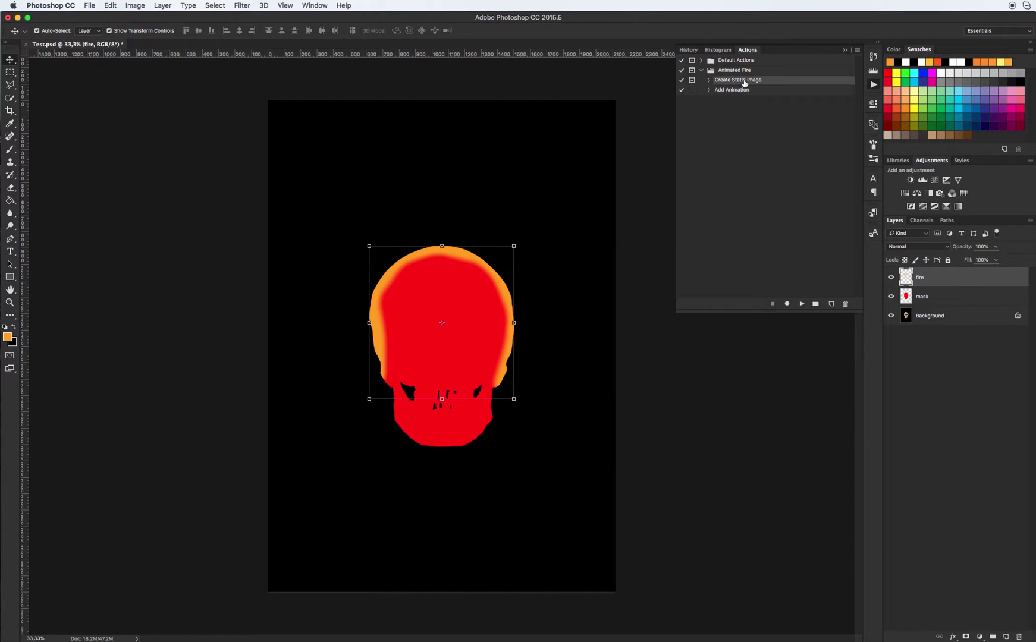
pyautogui.click(801, 305)
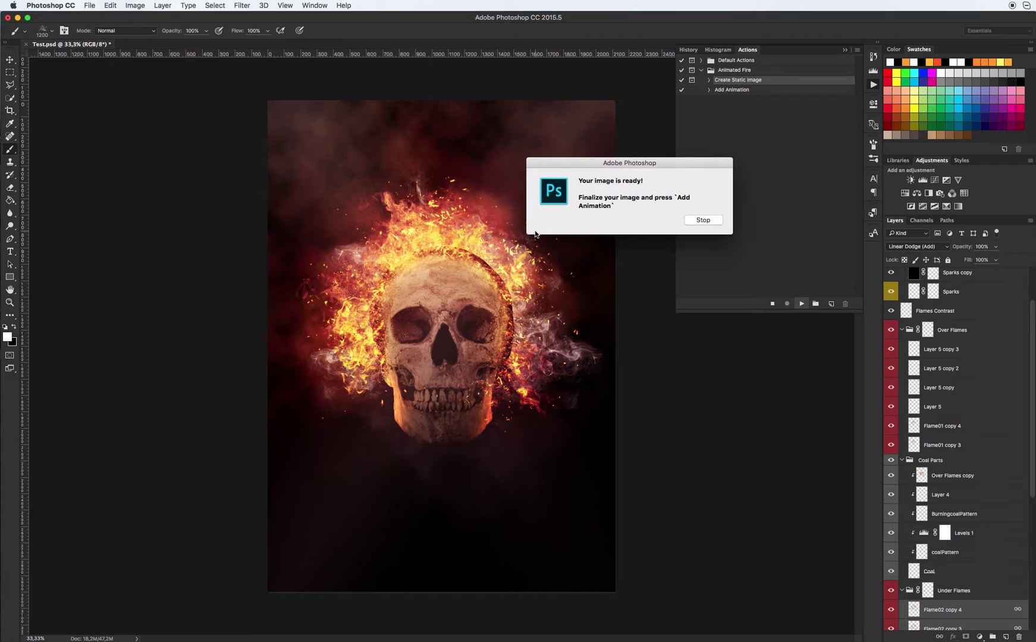
pyautogui.click(702, 220)
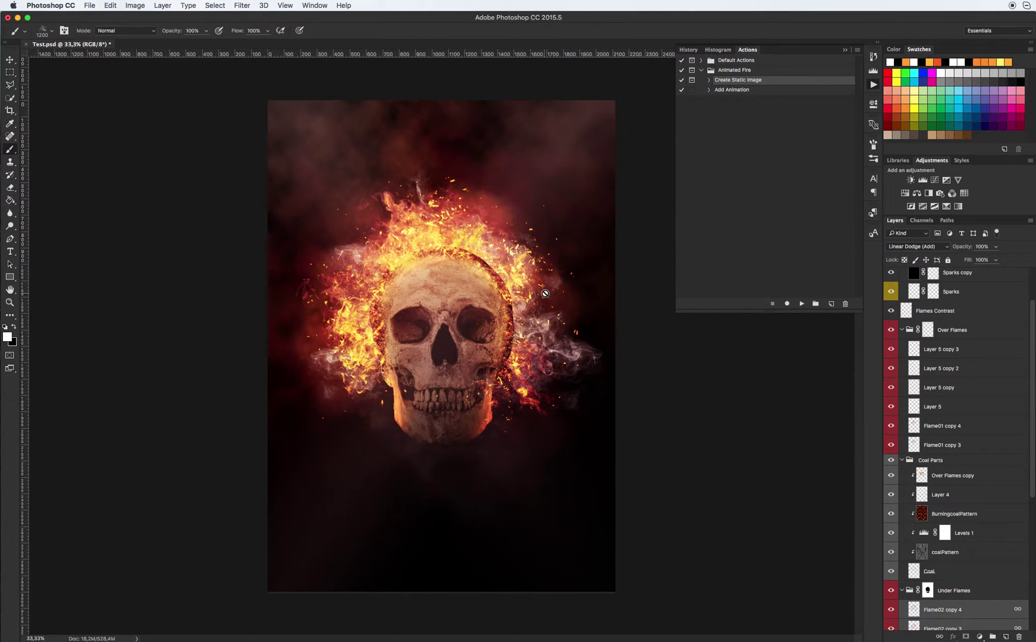
# Collapse the layer groups, delete all generated layers from Env up to _ColorCorrection, and regenerate the image with Create Static Image.
pyautogui.keyDown('super'); pyautogui.click(901, 331); pyautogui.keyUp('super')
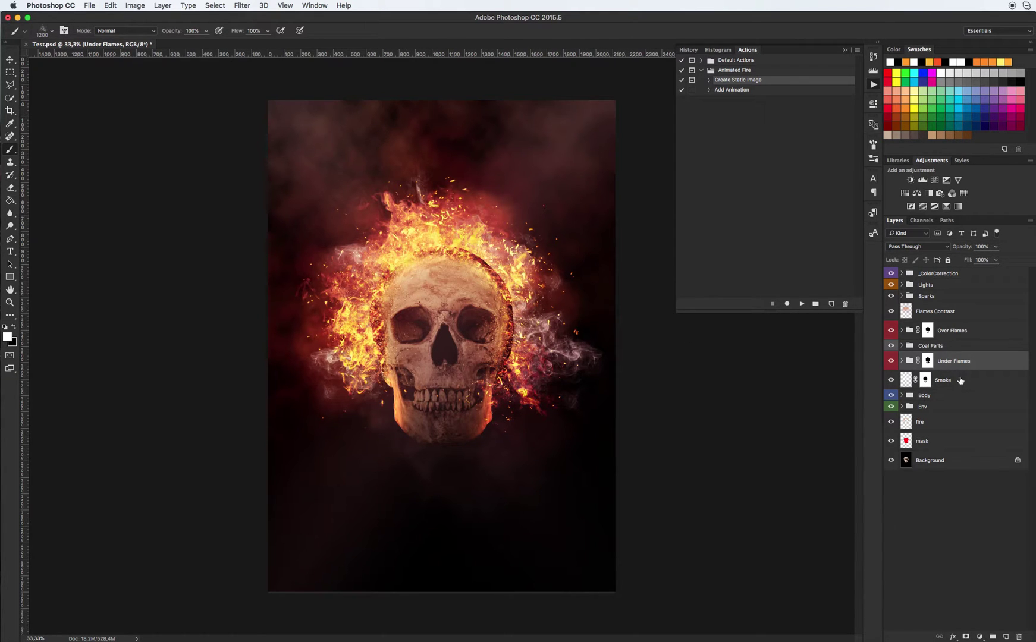
pyautogui.click(933, 408)
pyautogui.keyDown('shift'); pyautogui.click(953, 274); pyautogui.keyUp('shift')
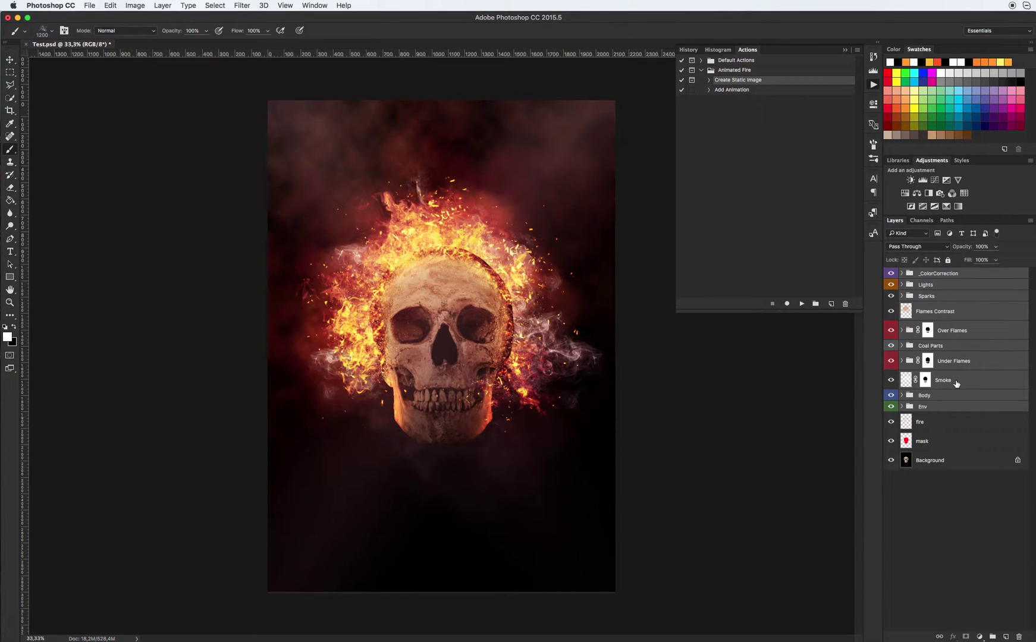
pyautogui.press('Delete')
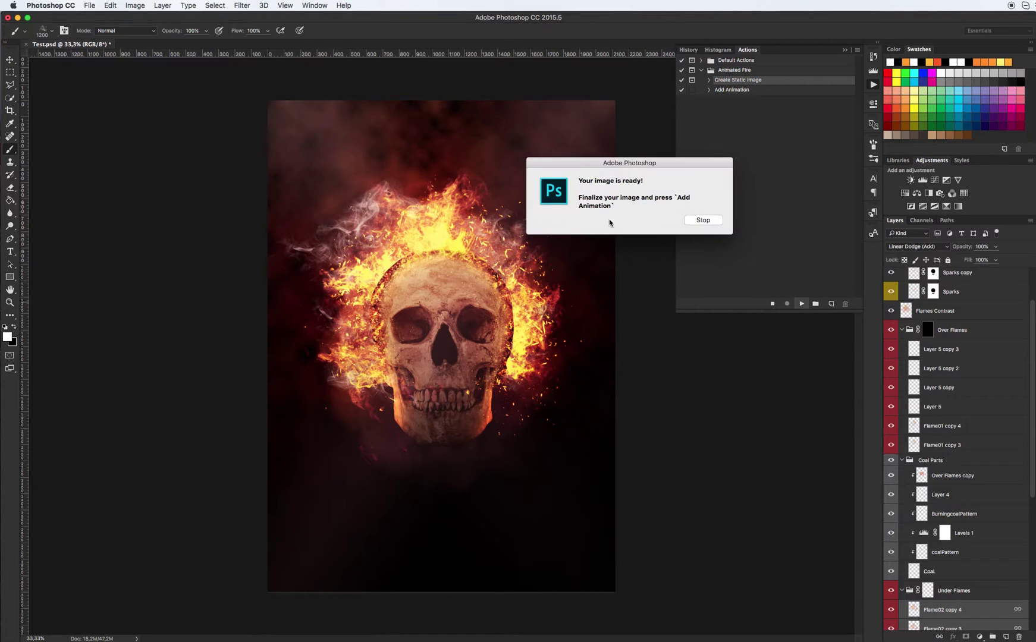
# Dismiss the action's closing message, collapse all layer groups and select the Env group.
pyautogui.click(701, 220)
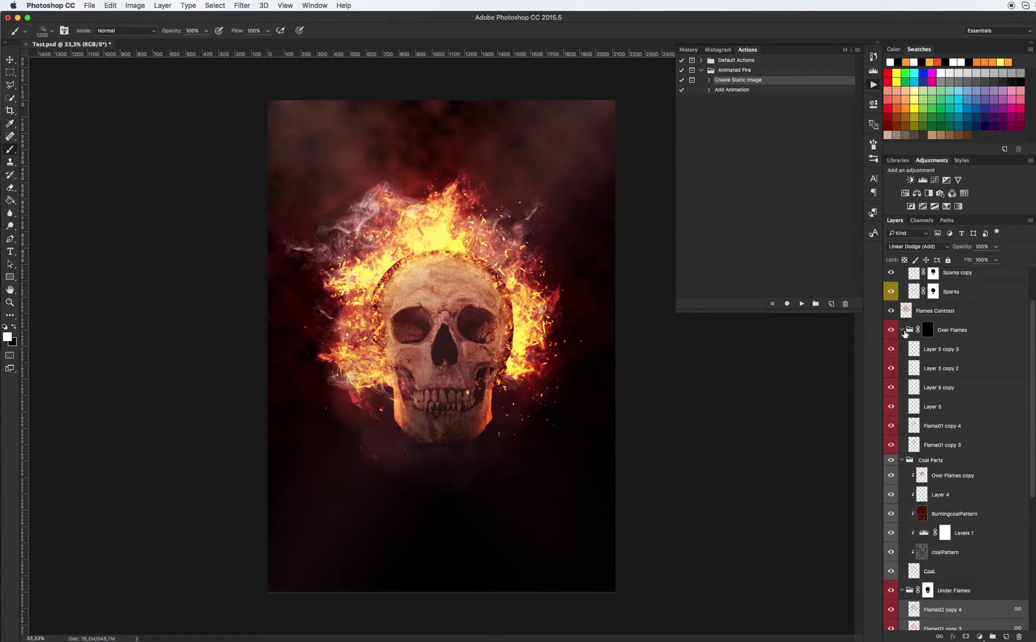
pyautogui.keyDown('super'); pyautogui.click(903, 330); pyautogui.keyUp('super')
pyautogui.click(928, 408)
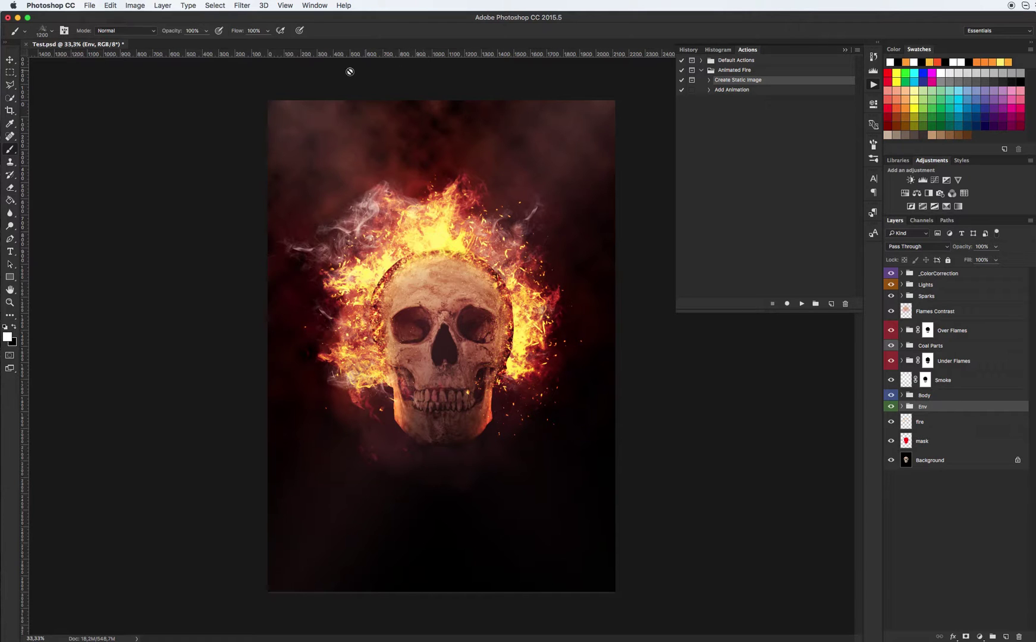
# Expand the Env group, hide Layer 7 and apply a black-to-cream gradient preset to Gradient Fill 1.
pyautogui.click(902, 407)
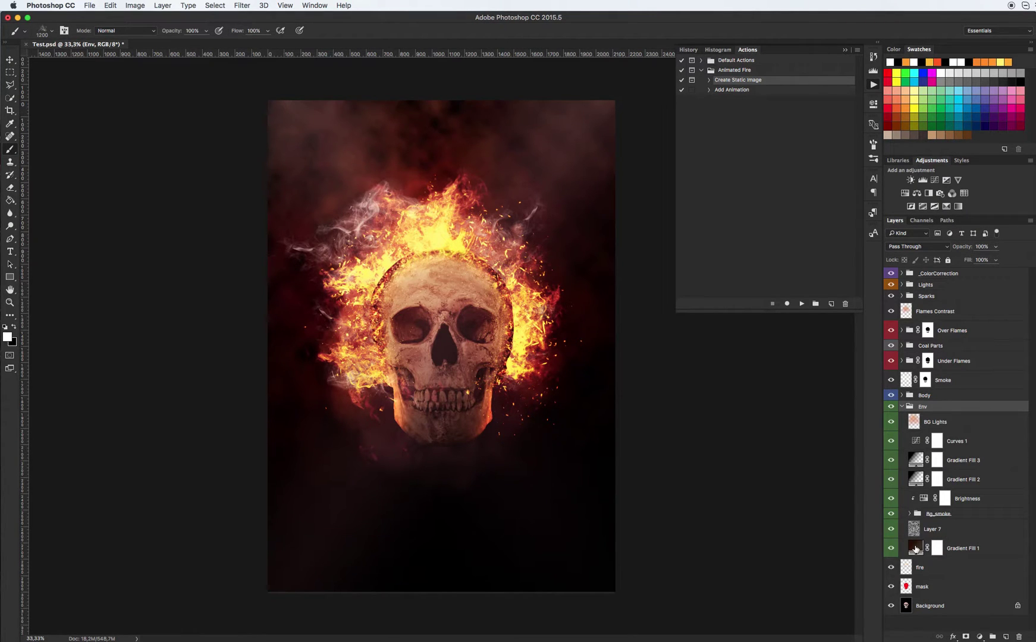
pyautogui.click(890, 530)
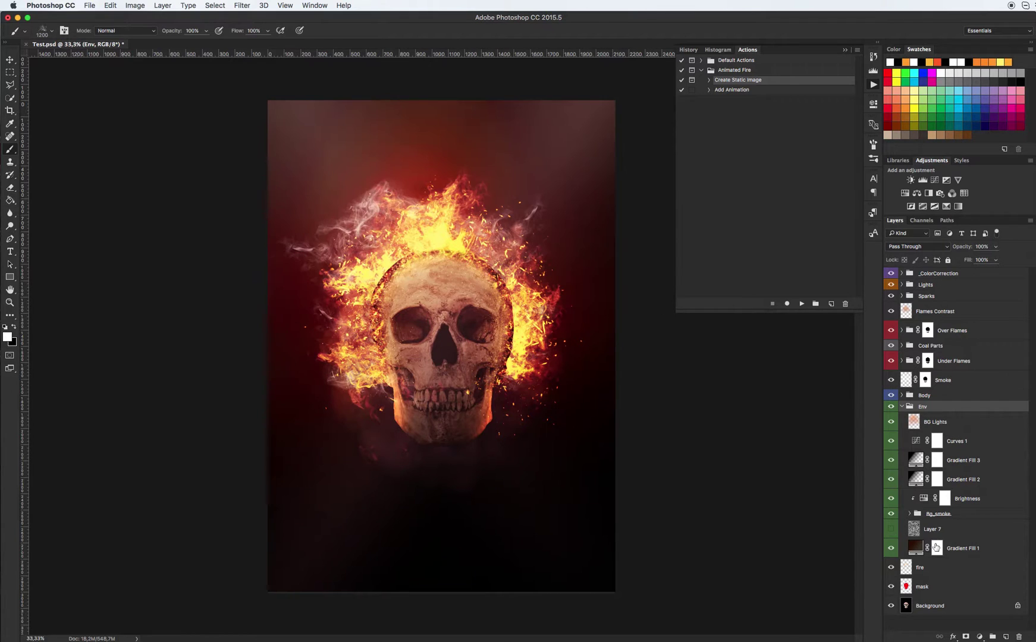
pyautogui.click(915, 548)
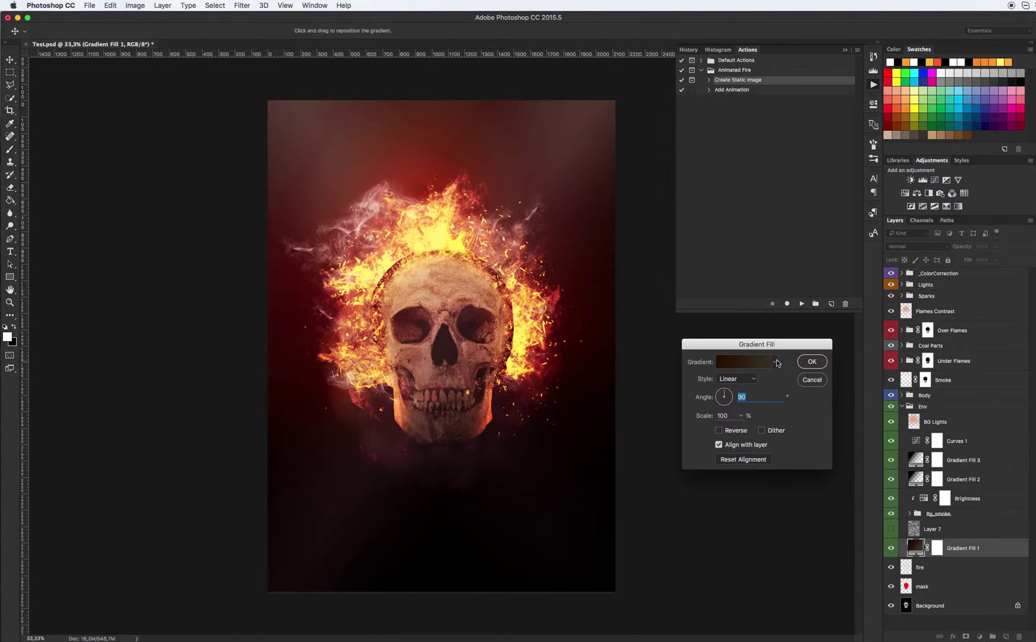
pyautogui.click(775, 362)
pyautogui.click(697, 397)
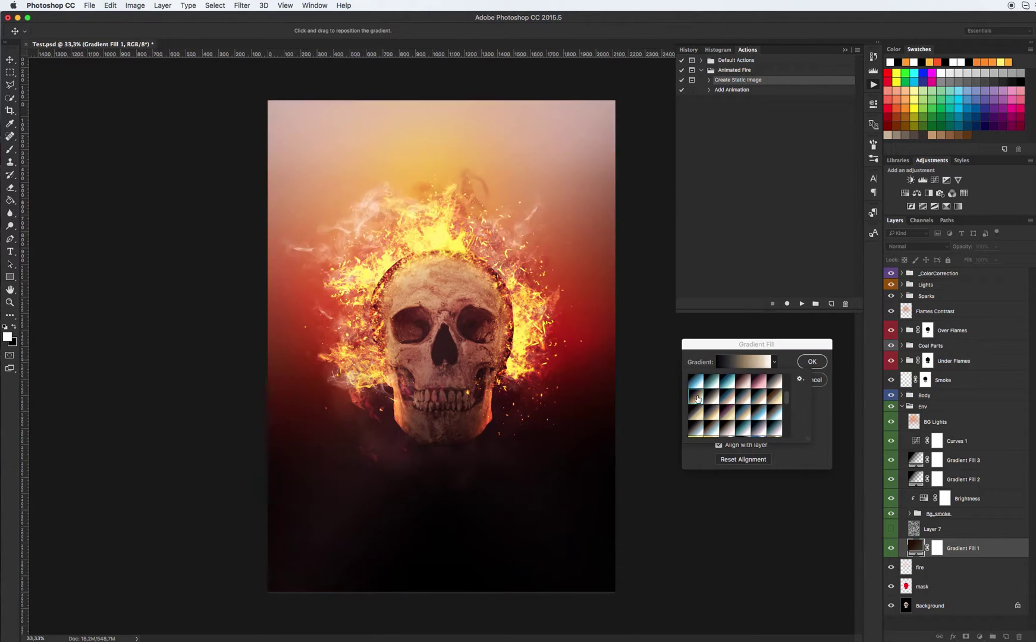
pyautogui.click(759, 367)
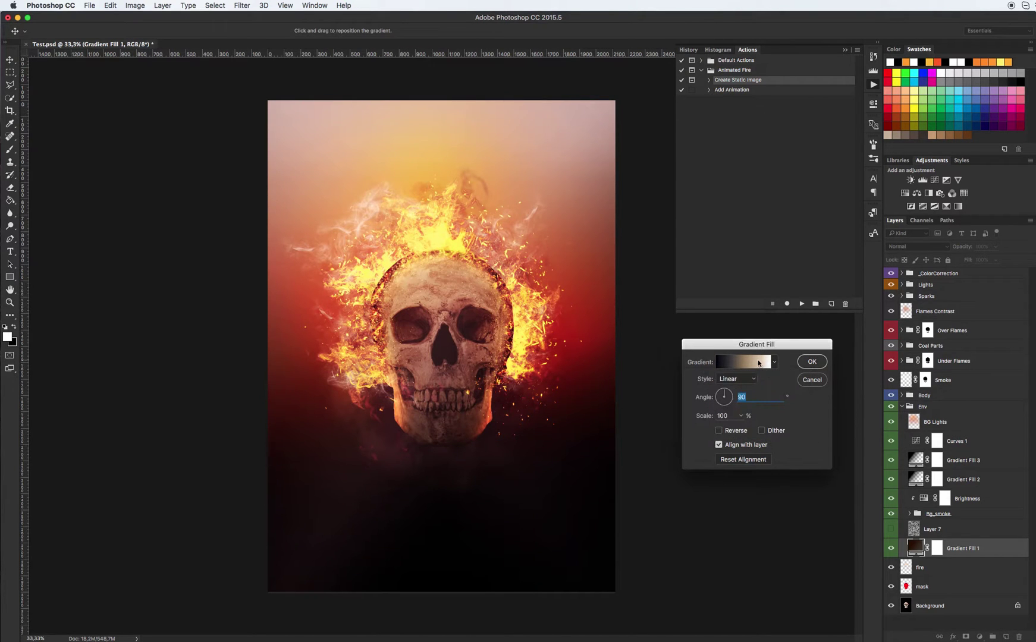
# Edit the background gradient: remove the light end stops, move the brown stop to 100% and the dark grey stop to 50%, and apply it.
pyautogui.click(759, 364)
pyautogui.moveTo(667, 479); pyautogui.dragTo(658, 503)
pyautogui.click(637, 479)
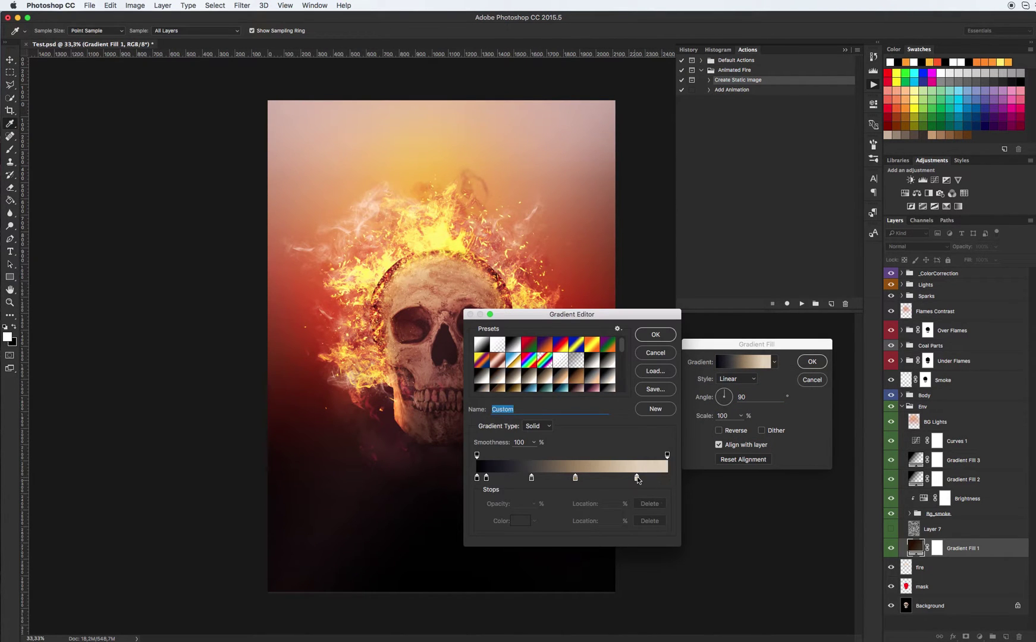
pyautogui.moveTo(636, 479); pyautogui.dragTo(667, 478)
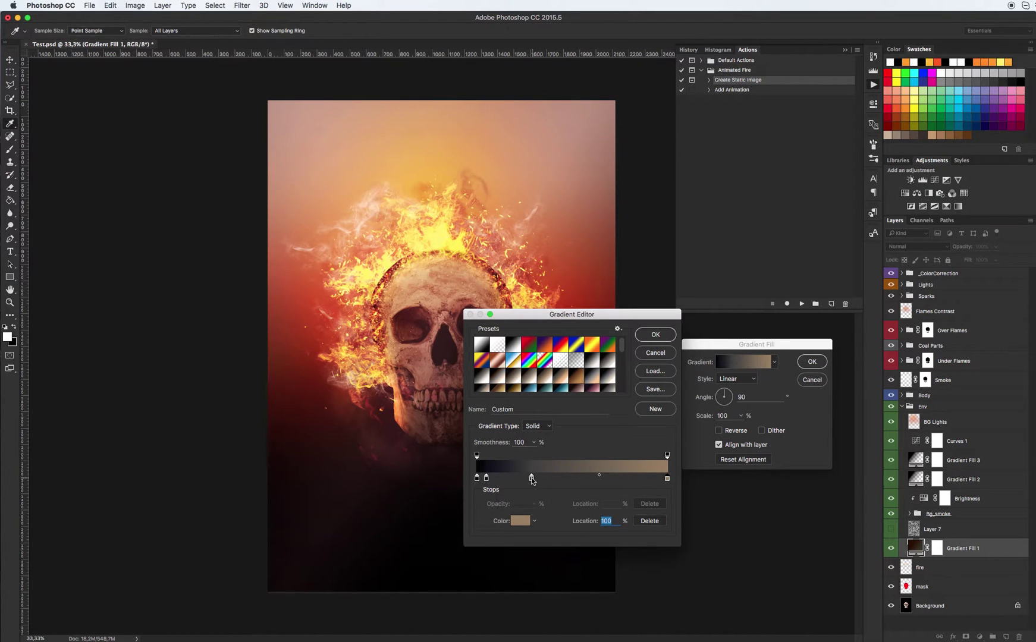
pyautogui.moveTo(532, 480); pyautogui.dragTo(572, 480)
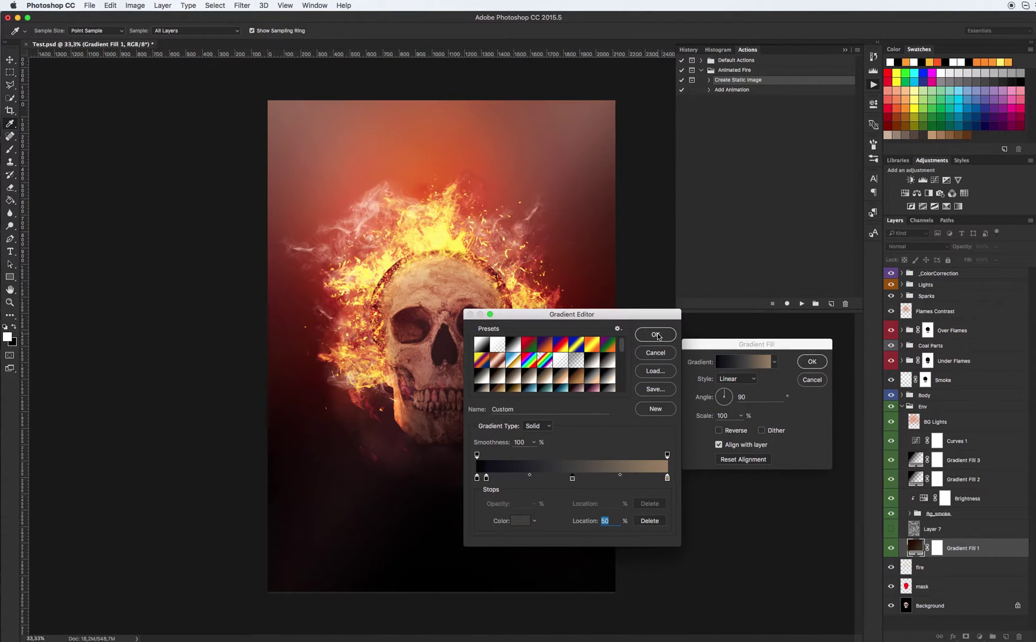
pyautogui.click(656, 335)
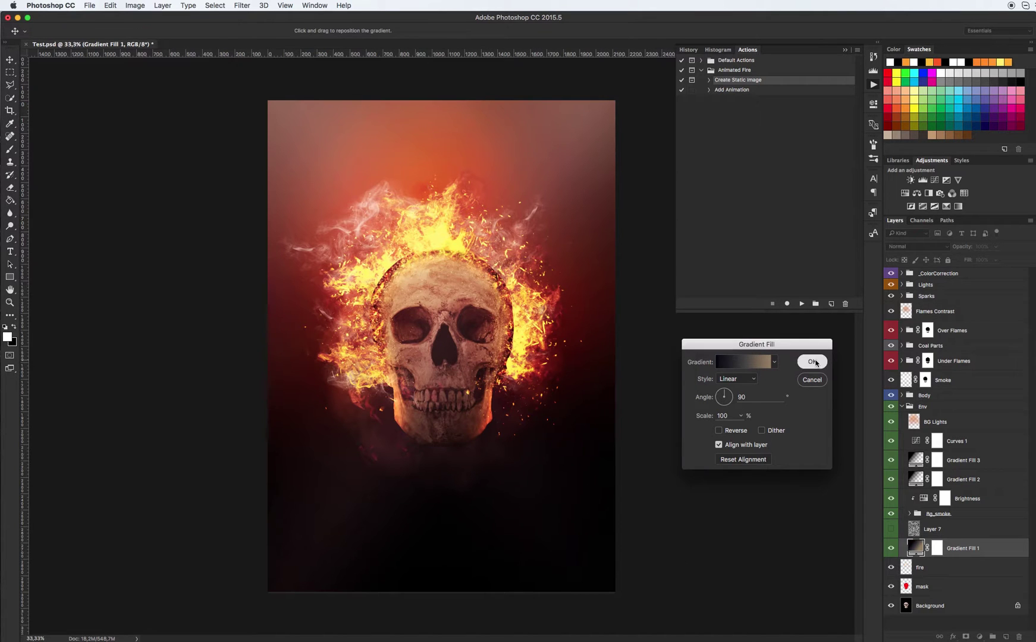
pyautogui.press('Return')
# Make Layer 7 visible again and reduce its opacity to 43%.
pyautogui.click(890, 529)
pyautogui.click(942, 532)
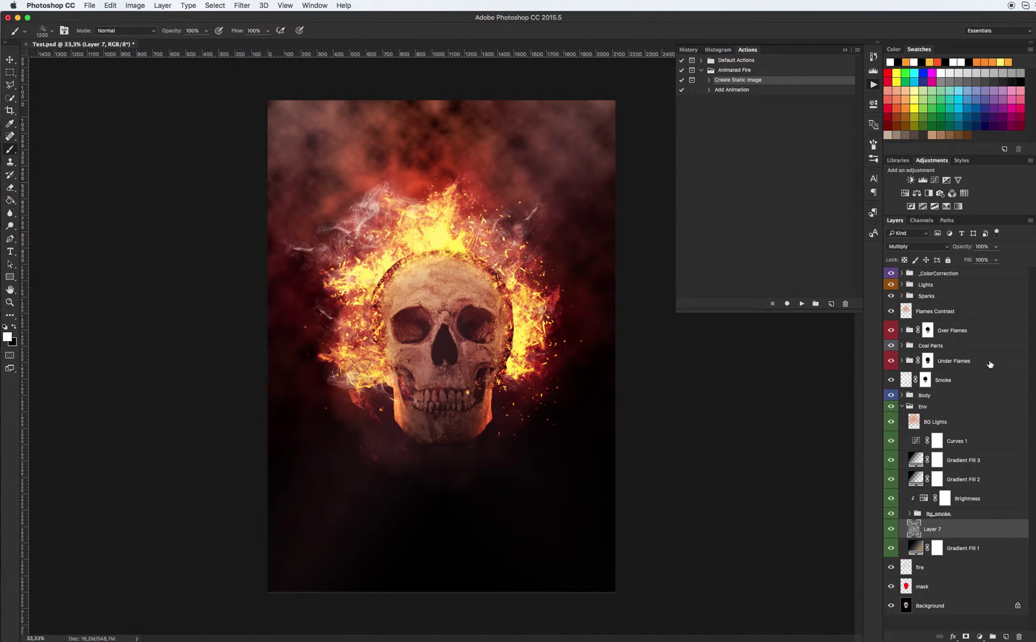
pyautogui.click(994, 246)
pyautogui.moveTo(996, 259); pyautogui.dragTo(974, 260)
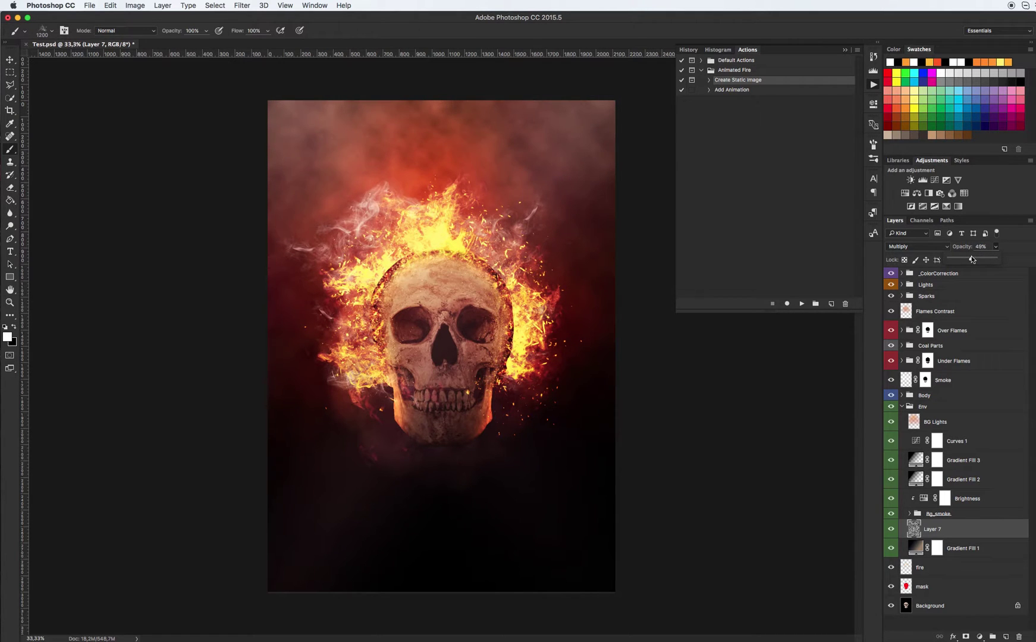
pyautogui.moveTo(972, 260); pyautogui.dragTo(970, 259)
# Expand the Bg_smoke group and enlarge Layer 2 from its center until the smoke spans about the canvas width.
pyautogui.click(910, 515)
pyautogui.scroll(-2, 921, 505)
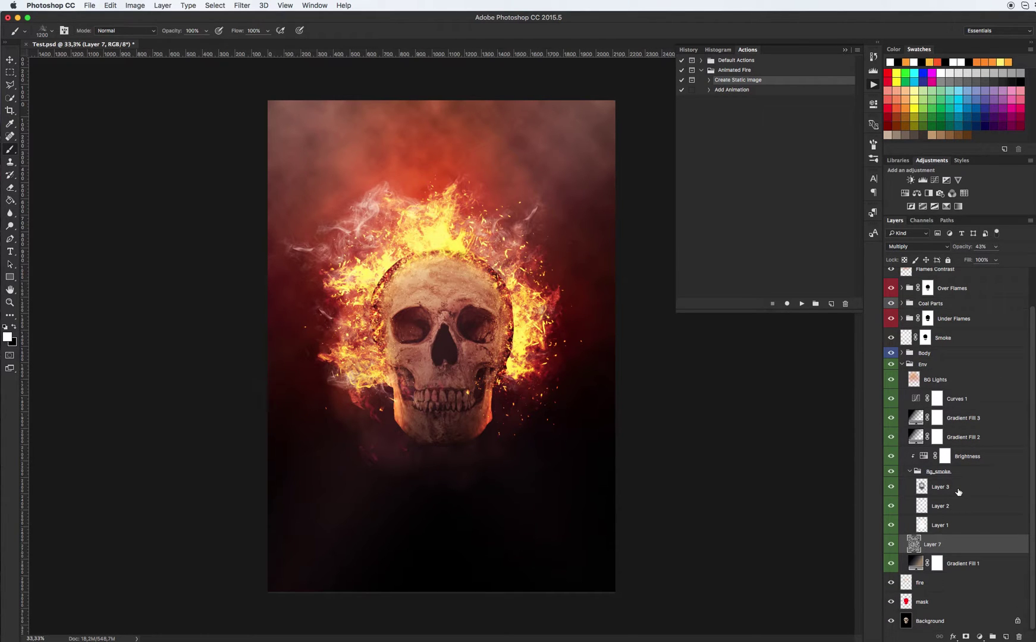
pyautogui.click(958, 491)
pyautogui.click(957, 505)
pyautogui.hotkey('ctrl', 't')
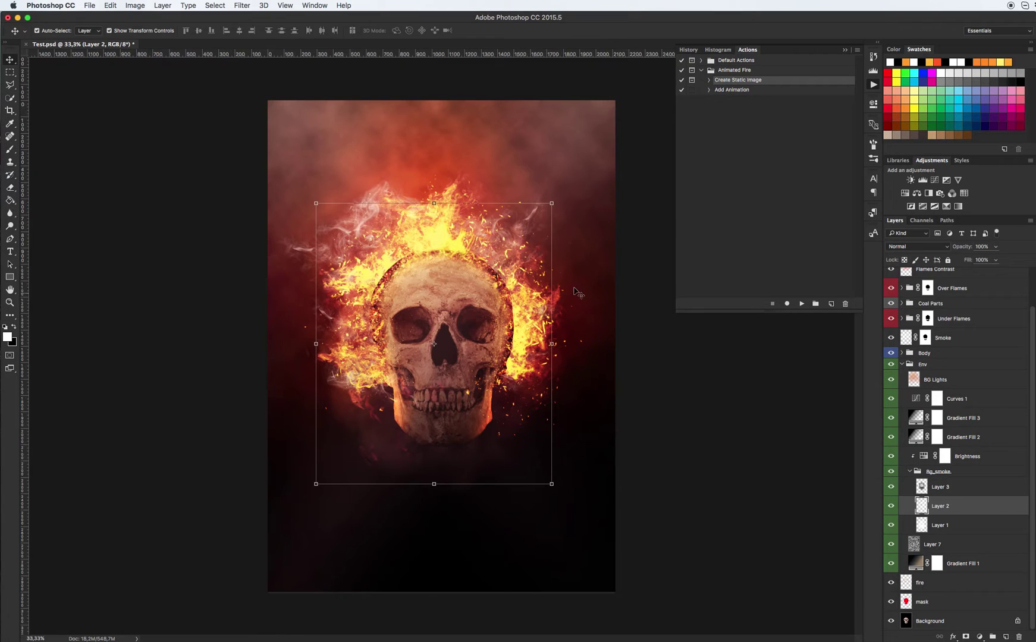
pyautogui.moveTo(553, 201); pyautogui.dragTo(654, 157)
pyautogui.press('Return')
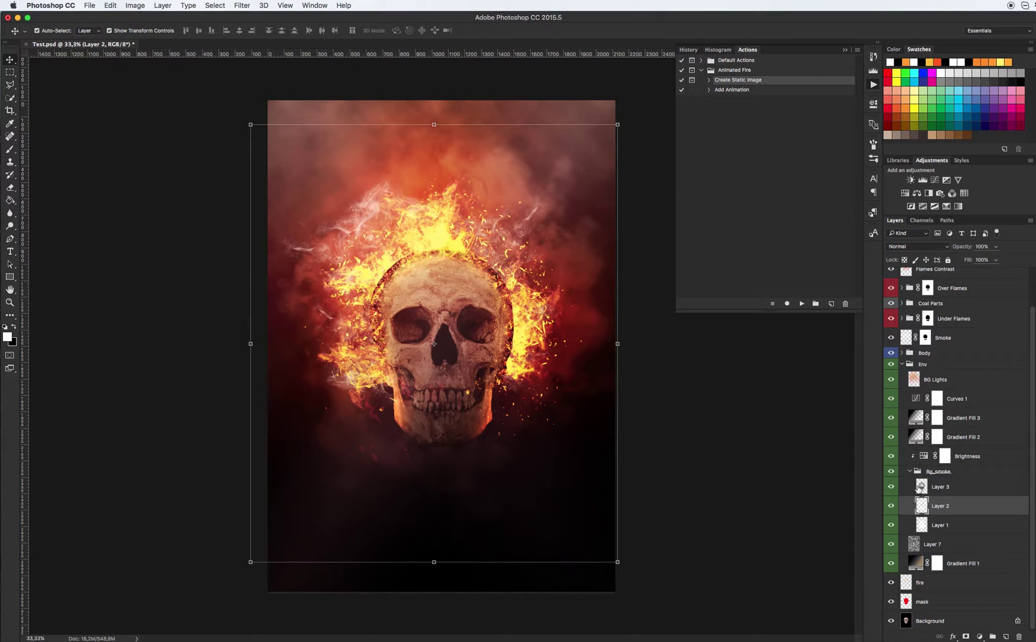
pyautogui.click(486, 241)
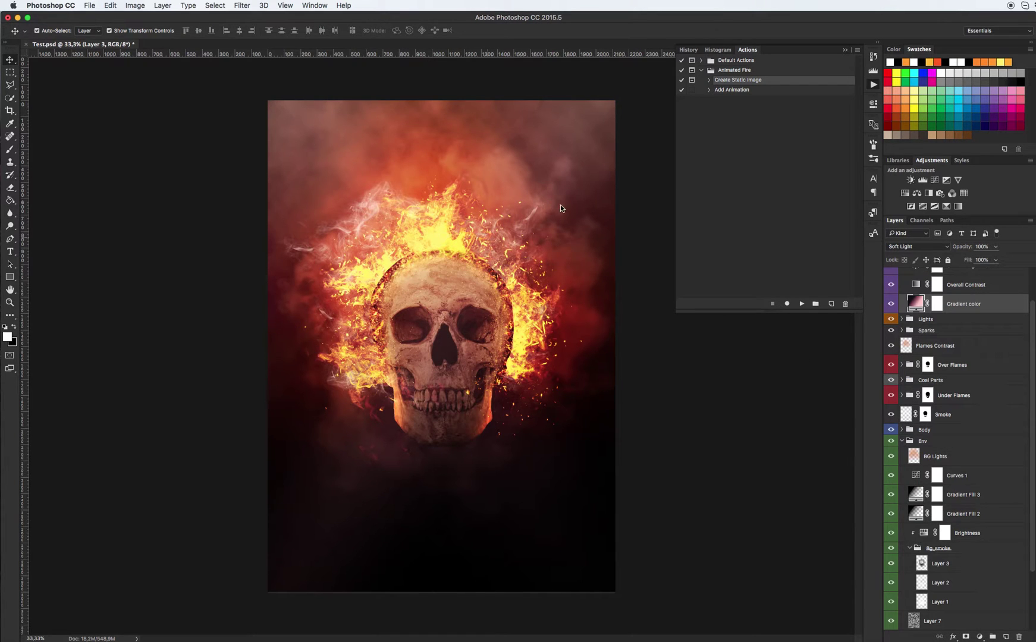
# Scale Layer 3 of the background smoke up to about 134% and collapse the Bg_smoke group.
pyautogui.click(961, 566)
pyautogui.hotkey('ctrl', 't')
pyautogui.moveTo(583, 177); pyautogui.dragTo(657, 139)
pyautogui.press('Return')
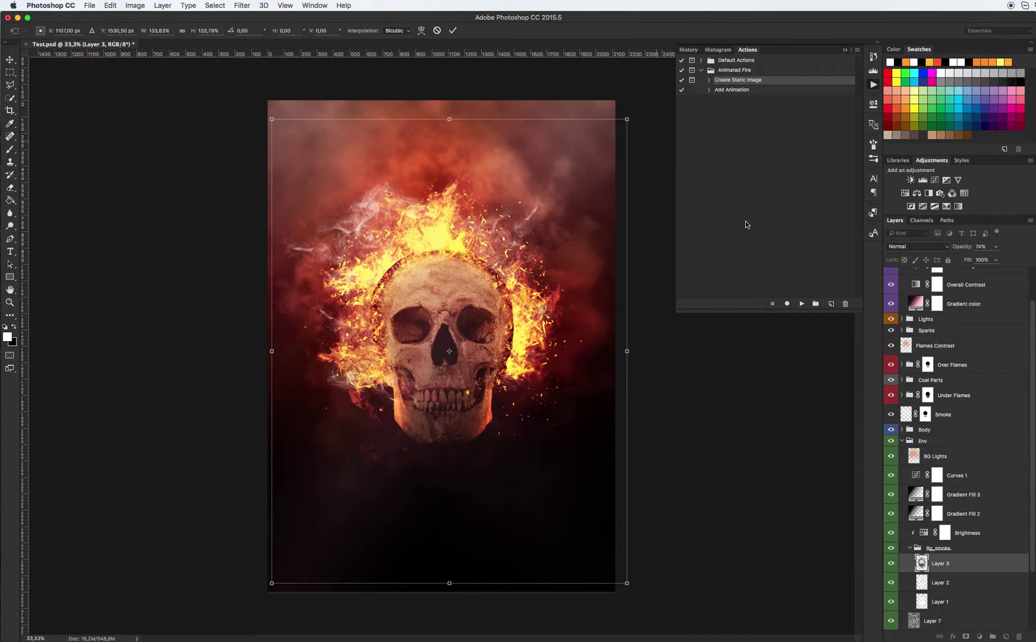
pyautogui.click(914, 547)
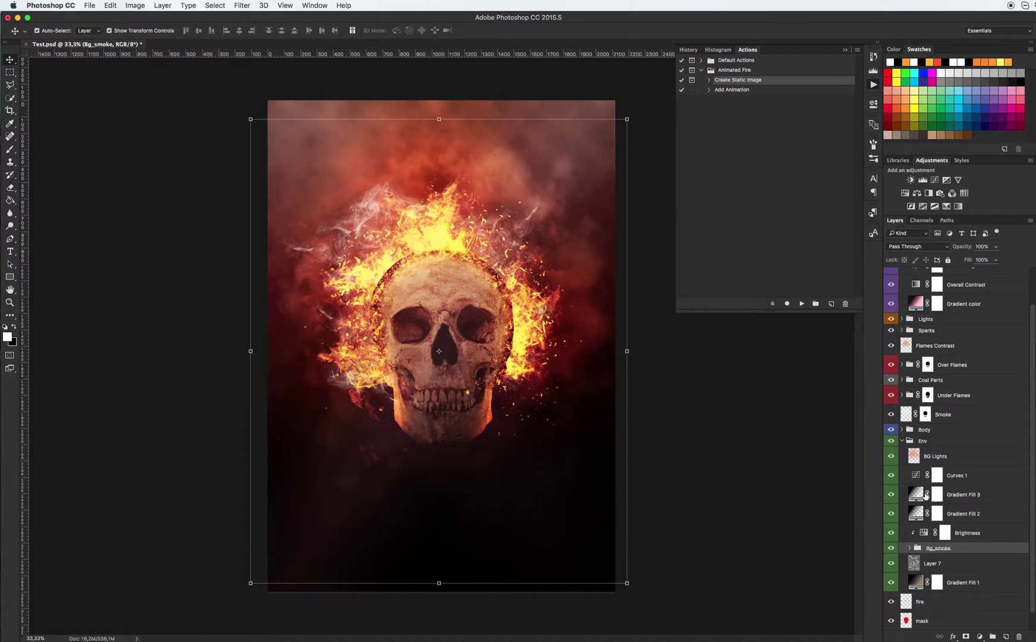
# Reduce the opacity of the Gradient Fill 2 layer to 43%.
pyautogui.click(919, 518)
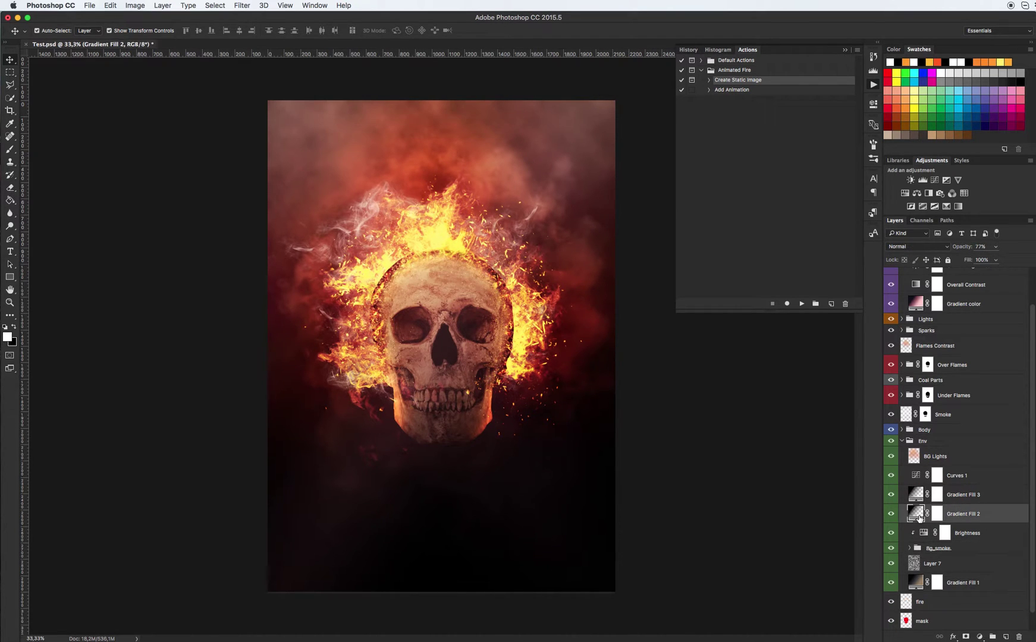
pyautogui.click(994, 246)
pyautogui.moveTo(1003, 261); pyautogui.dragTo(1004, 262)
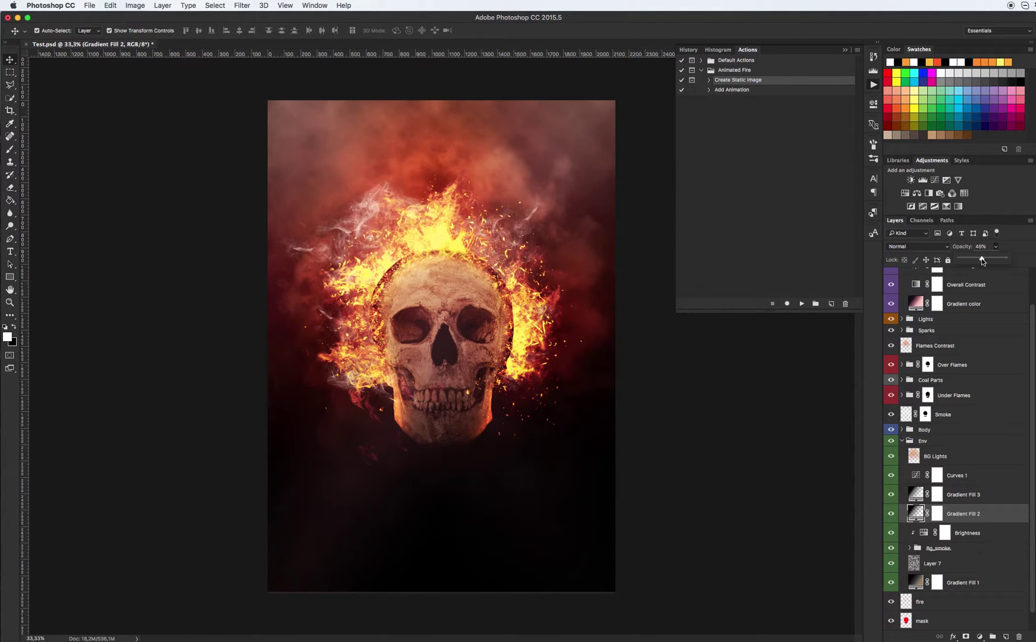
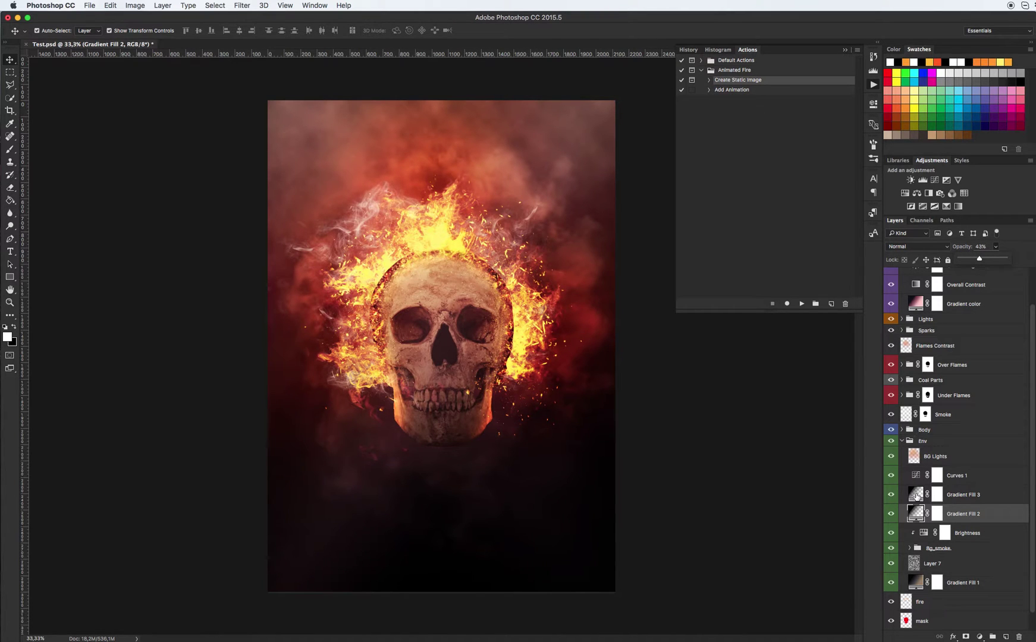
# Compare the image with BG Lights hidden and shown, reduce that layer's opacity to about 79%, and collapse the Env group.
pyautogui.click(917, 493)
pyautogui.click(914, 457)
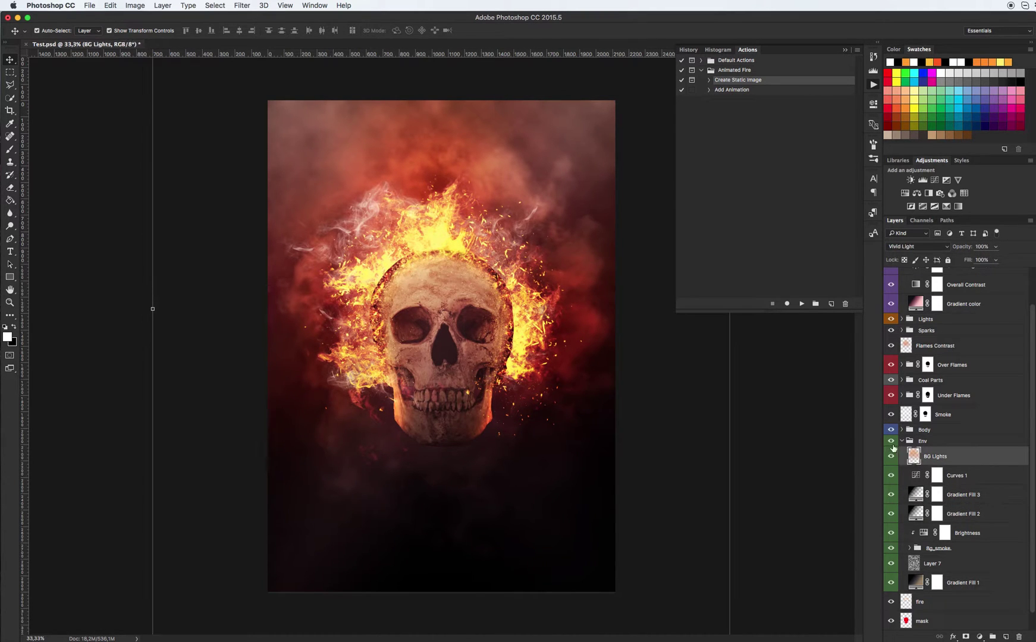
pyautogui.click(891, 457)
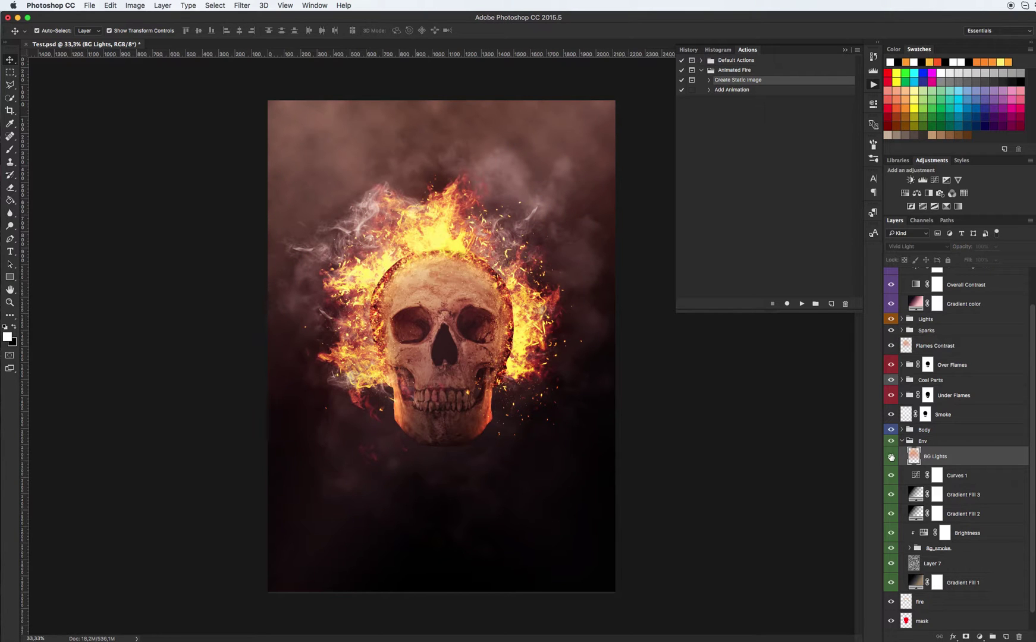
pyautogui.click(891, 457)
pyautogui.click(996, 247)
pyautogui.moveTo(998, 259); pyautogui.dragTo(985, 260)
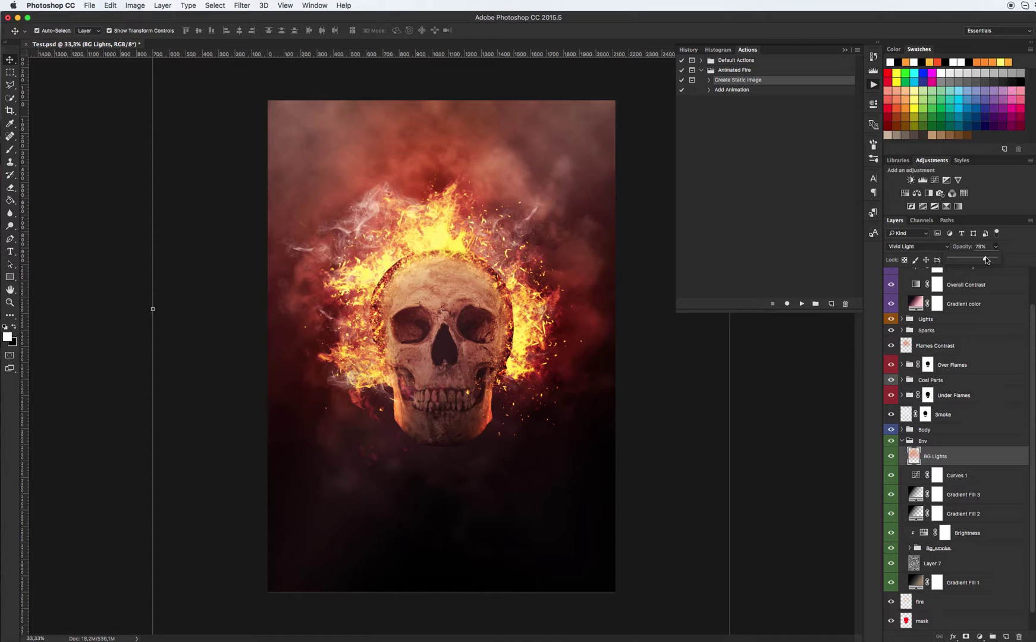
pyautogui.click(901, 441)
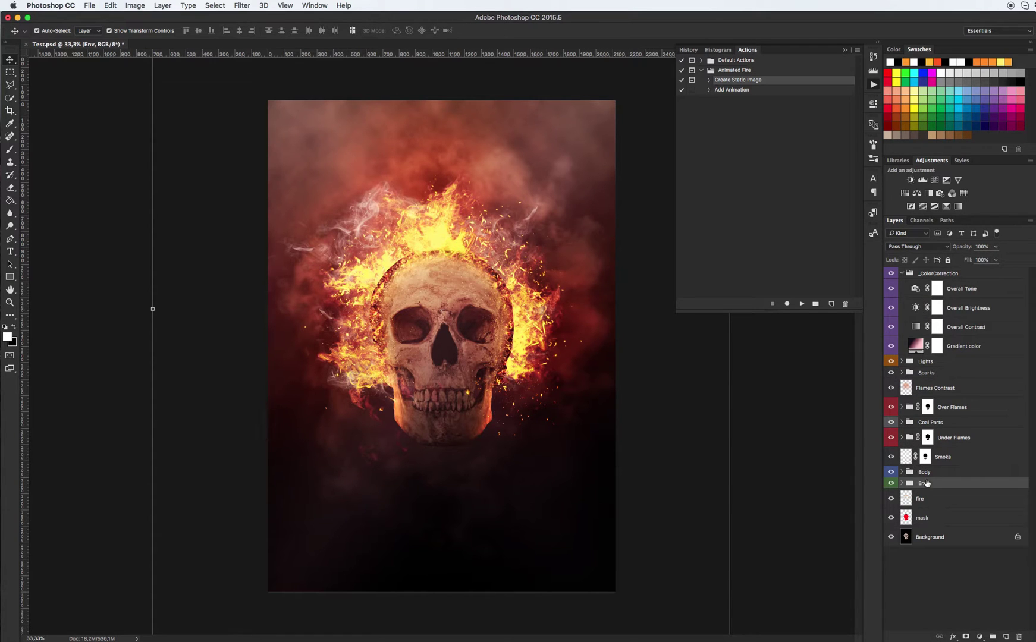
# Expand the Body group, compare the skull with Gradient Fill 4 hidden and shown, and reduce that layer's opacity to about 74%.
pyautogui.click(935, 472)
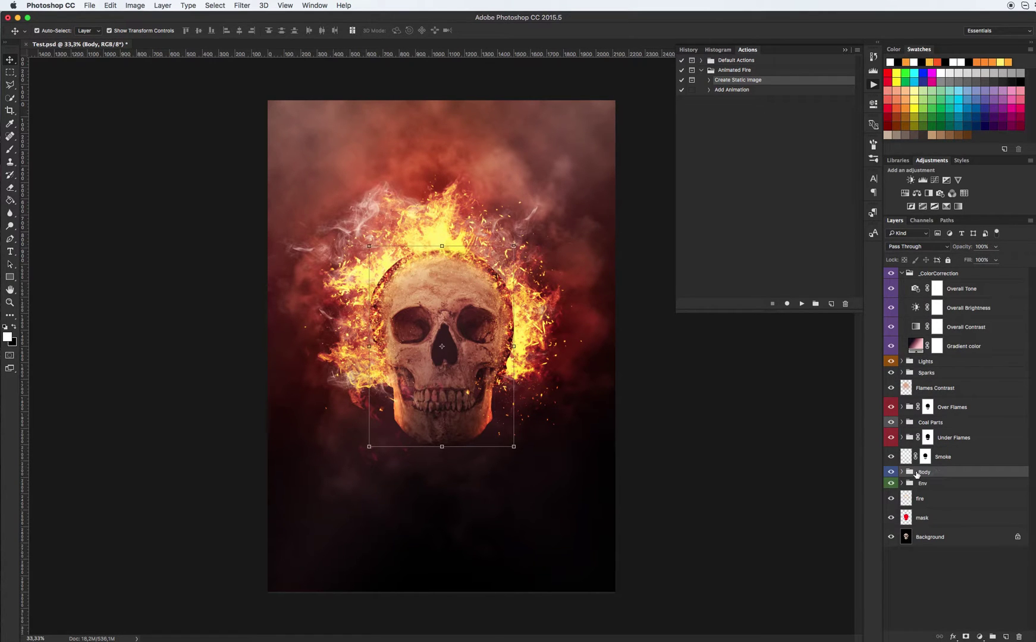
pyautogui.click(901, 472)
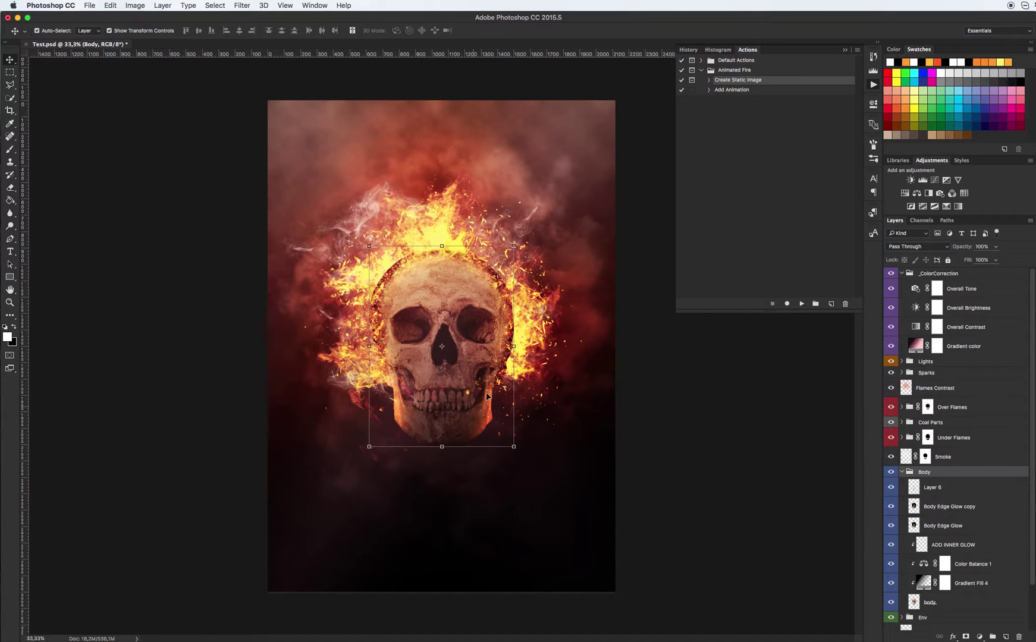
pyautogui.scroll(-2, 925, 486)
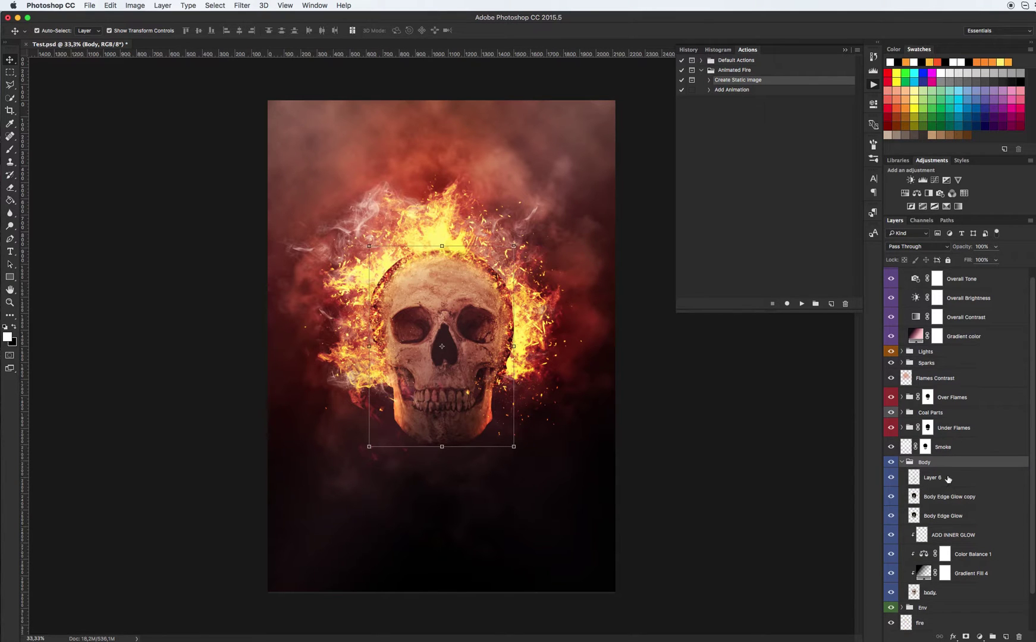
pyautogui.click(948, 478)
pyautogui.scroll(-4, 952, 482)
pyautogui.click(921, 534)
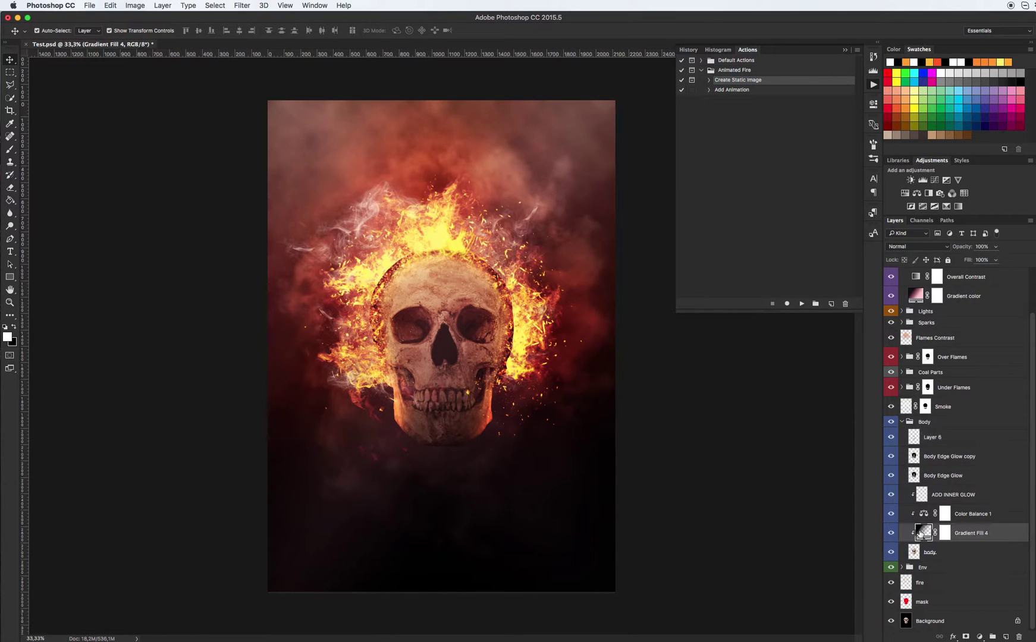
pyautogui.click(891, 534)
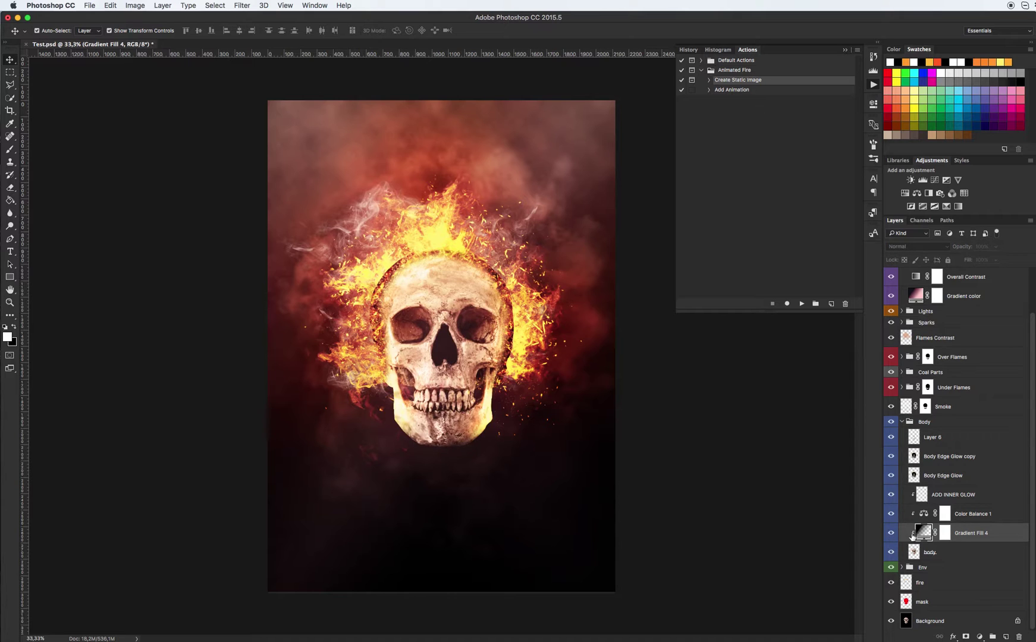
pyautogui.click(891, 533)
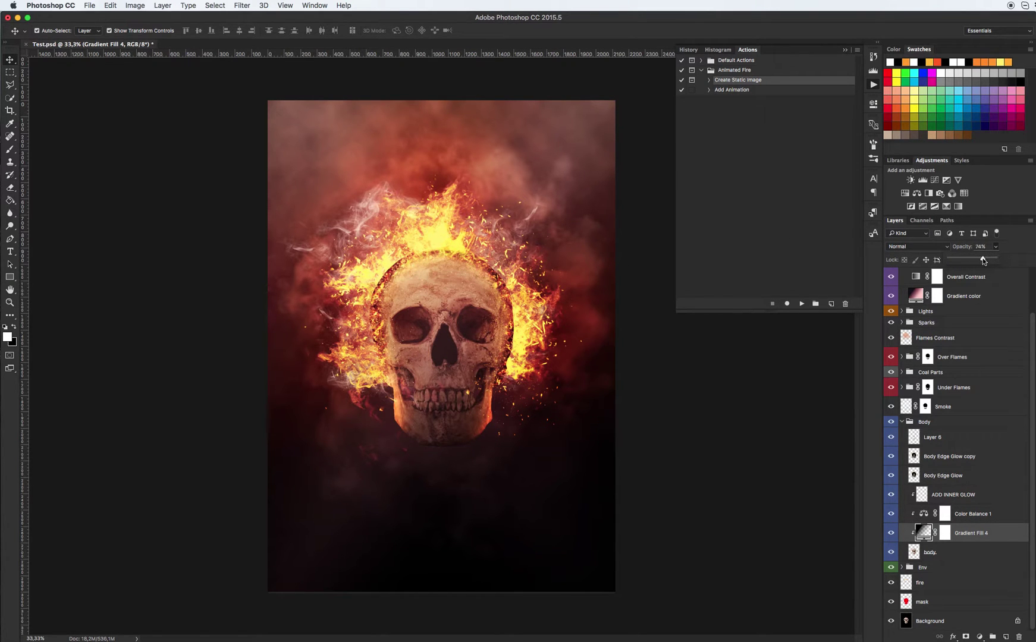
# Adjust the midtones of the Color Balance 1 layer to shift the skull toward red and yellow.
pyautogui.click(995, 515)
pyautogui.doubleClick(923, 514)
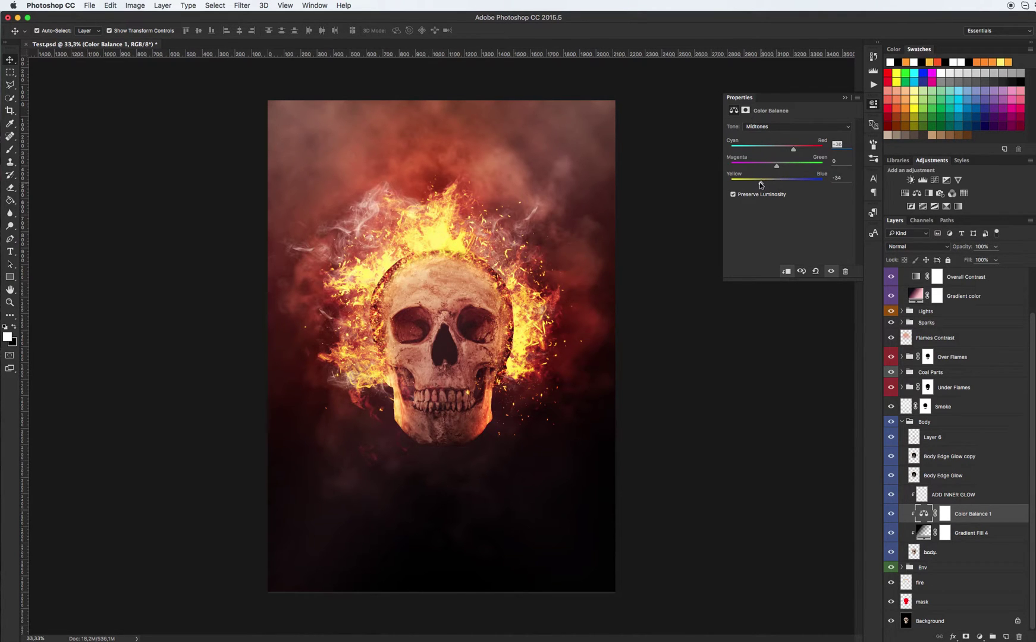
pyautogui.moveTo(777, 166); pyautogui.dragTo(776, 166)
# Prepare a soft round brush with a yellow-orange foreground color for painting on the ADD INNER GLOW layer.
pyautogui.click(965, 497)
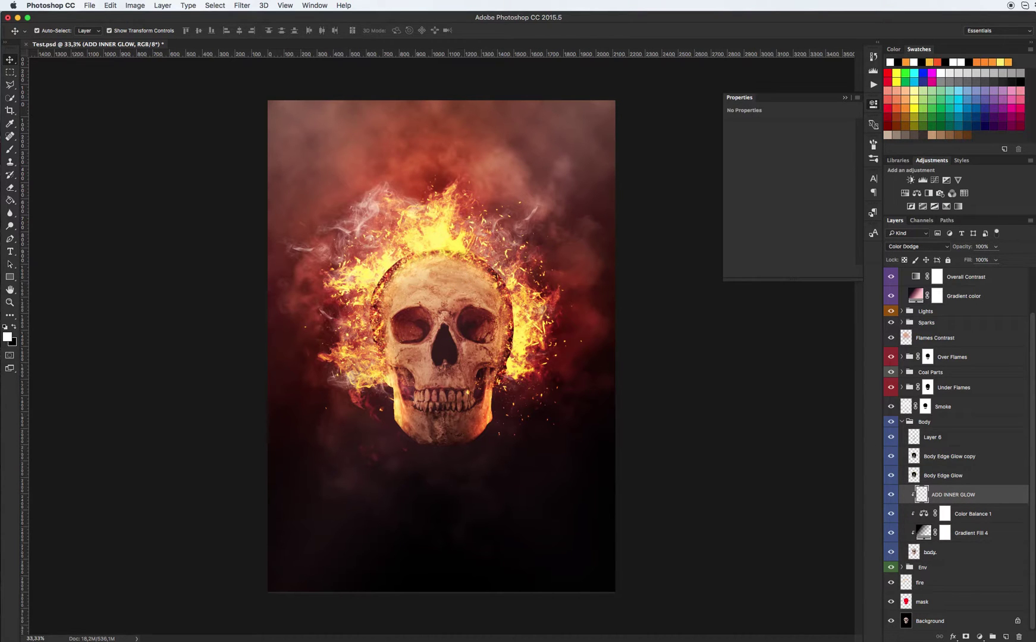
pyautogui.press('b')
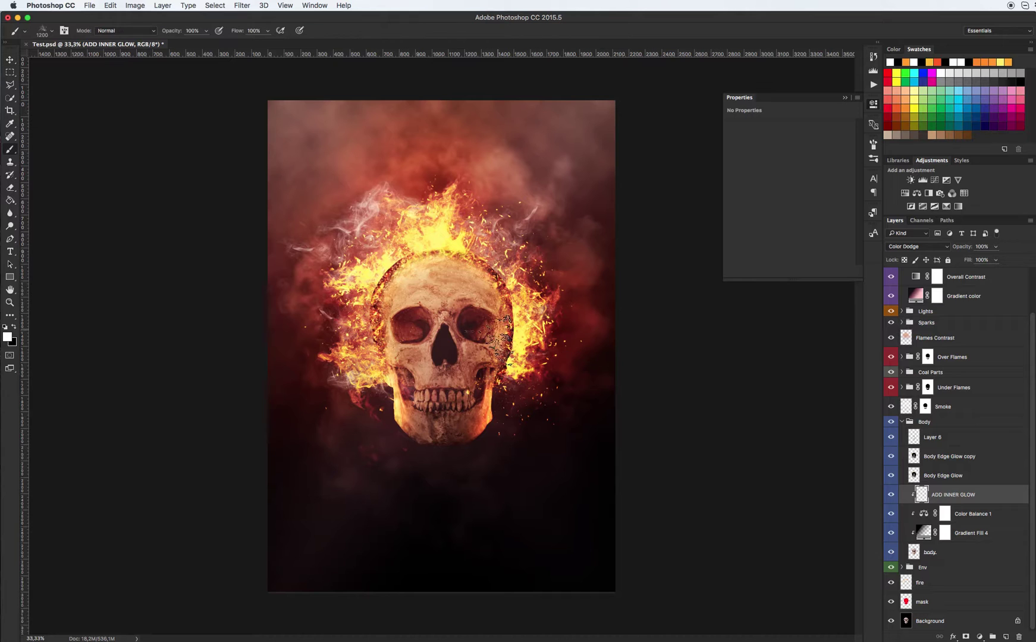
pyautogui.rightClick(523, 352)
pyautogui.click(527, 388)
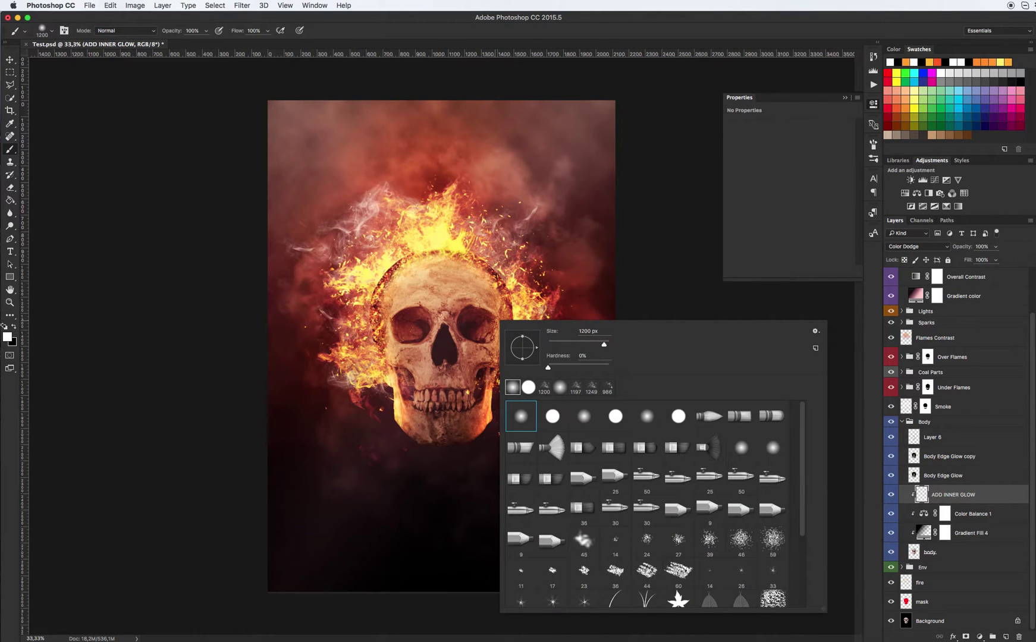
pyautogui.click(7, 337)
pyautogui.write('ff0000')
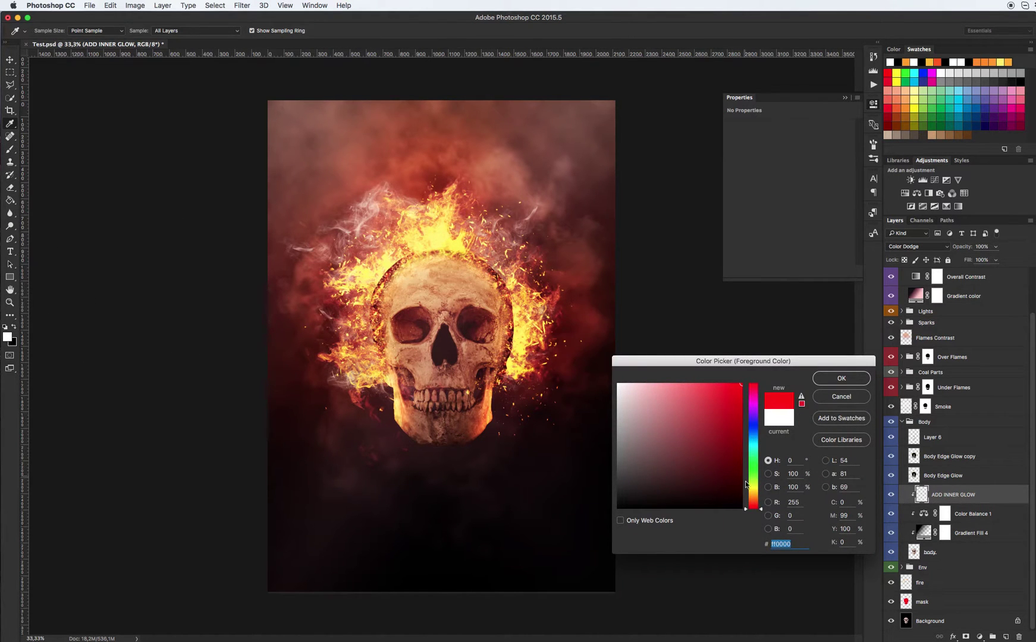
pyautogui.moveTo(752, 495); pyautogui.dragTo(753, 497)
pyautogui.click(839, 381)
pyautogui.press('b')
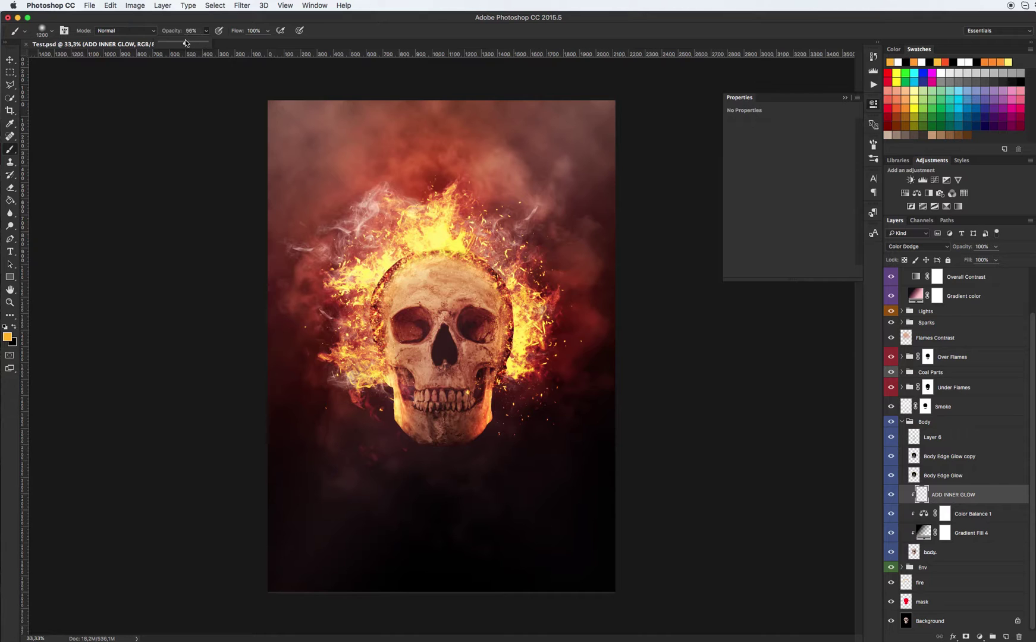
# Set the soft brush's size to 194 px and its opacity to 37%.
pyautogui.rightClick(369, 288)
pyautogui.moveTo(472, 309); pyautogui.dragTo(456, 312)
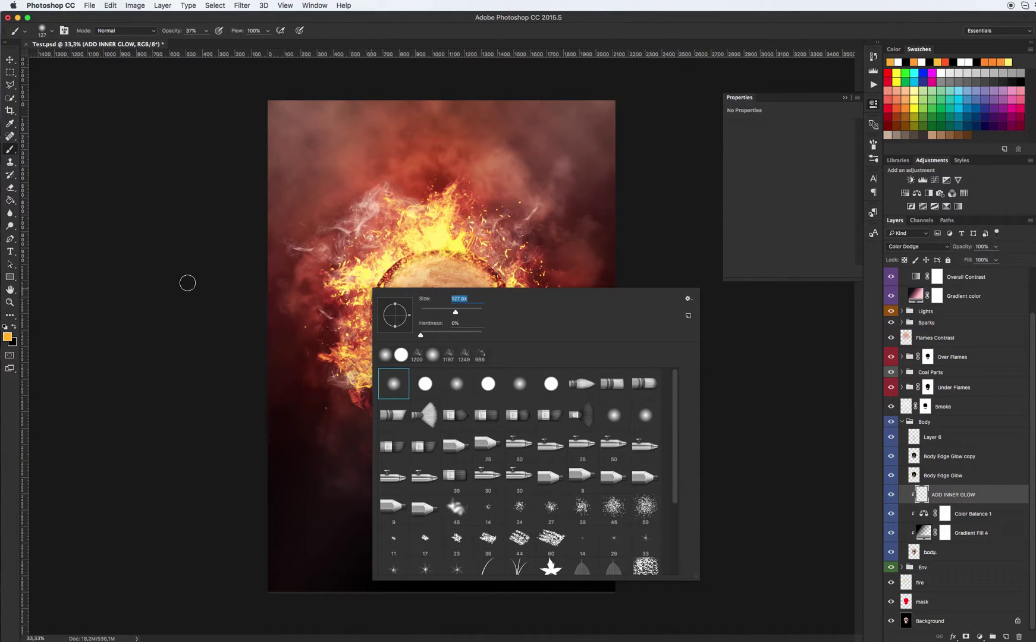
pyautogui.click(187, 283)
pyautogui.rightClick(428, 282)
pyautogui.moveTo(521, 306); pyautogui.dragTo(532, 305)
pyautogui.click(232, 291)
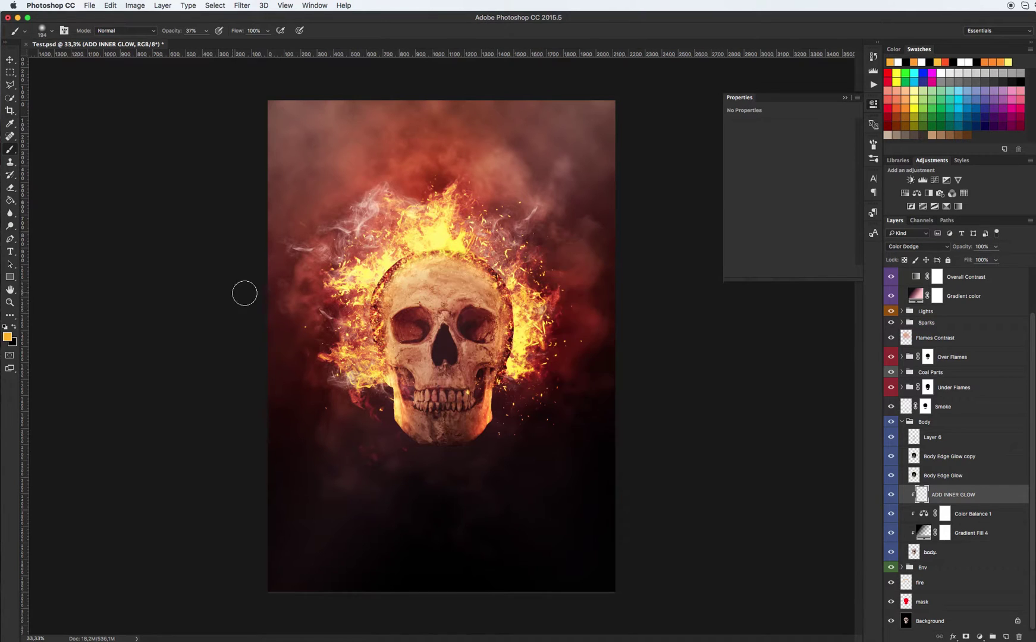
# Paint inner glow along the skull's edges and lower jaw, undoing a heavy stroke and reducing the brush opacity to 20%.
pyautogui.moveTo(404, 268)
pyautogui.mouseDown()
pyautogui.moveTo(452, 250)
pyautogui.moveTo(499, 279)
pyautogui.moveTo(515, 333)
pyautogui.moveTo(503, 455)
pyautogui.mouseUp()
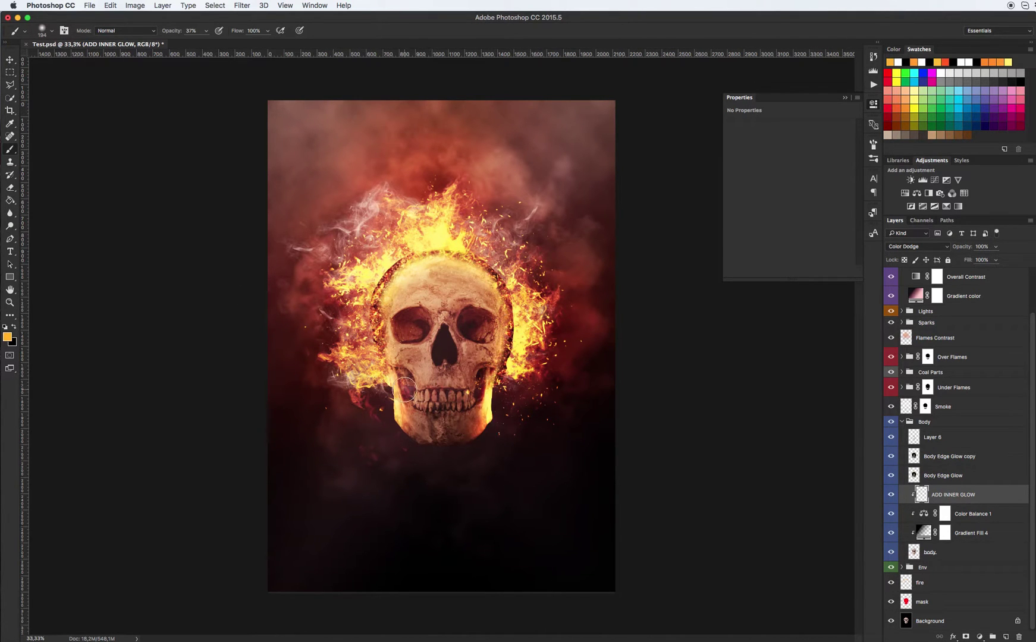
pyautogui.moveTo(380, 369); pyautogui.dragTo(399, 416)
pyautogui.press('super+z')
pyautogui.press('2')
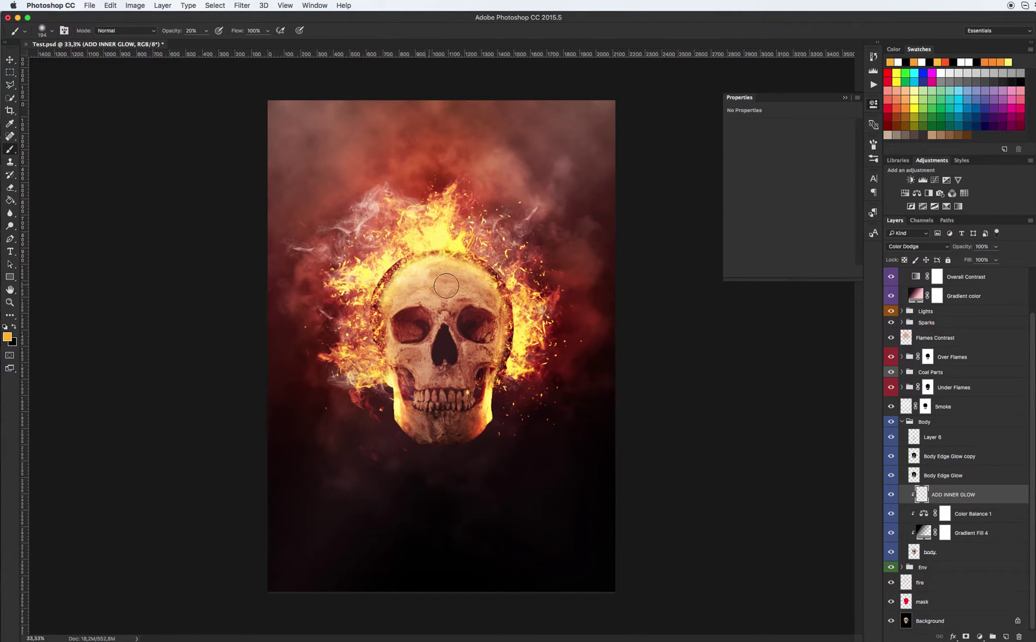
pyautogui.moveTo(405, 388)
pyautogui.mouseDown()
pyautogui.moveTo(415, 405)
pyautogui.moveTo(465, 393)
pyautogui.moveTo(465, 417)
pyautogui.moveTo(482, 414)
pyautogui.mouseUp()
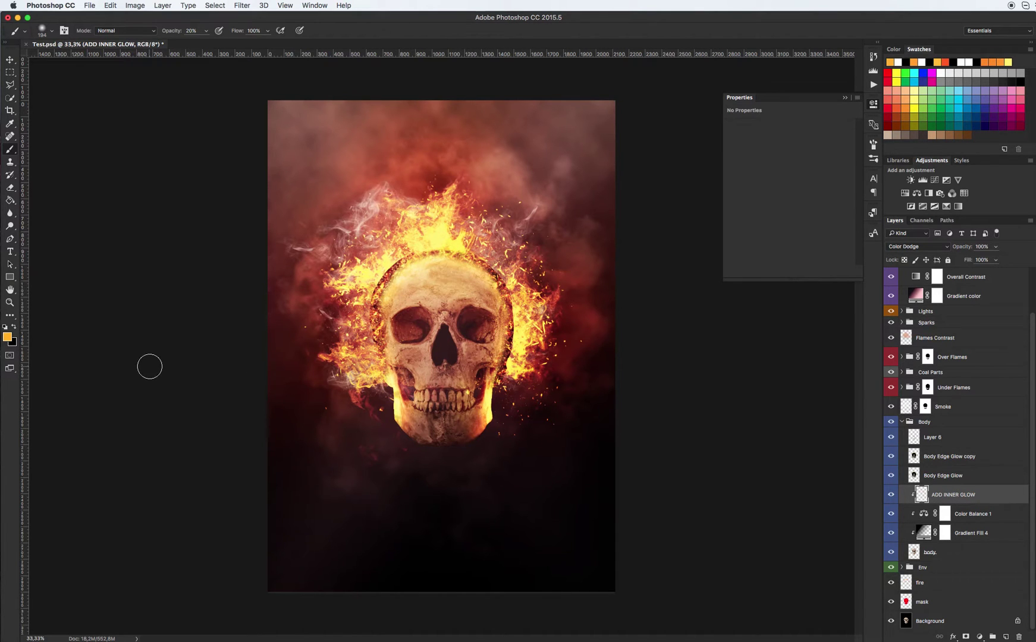
# Paint deeper orange glow around the skull's jaw and cheeks with the brush at 40% opacity, and collapse the Body group.
pyautogui.click(7, 337)
pyautogui.moveTo(751, 493); pyautogui.dragTo(756, 498)
pyautogui.click(842, 379)
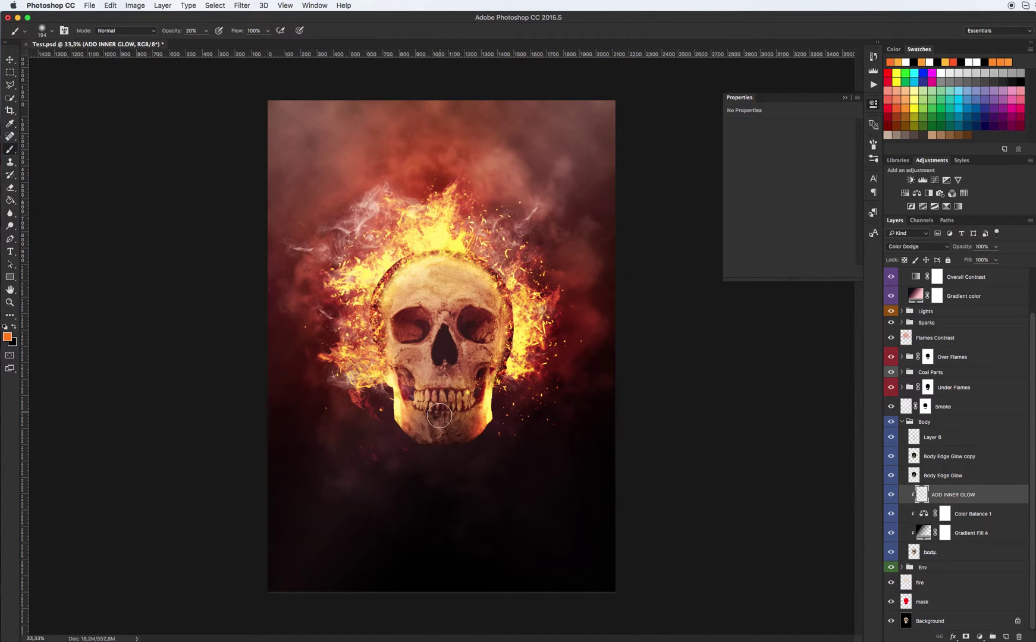
pyautogui.press('super+z')
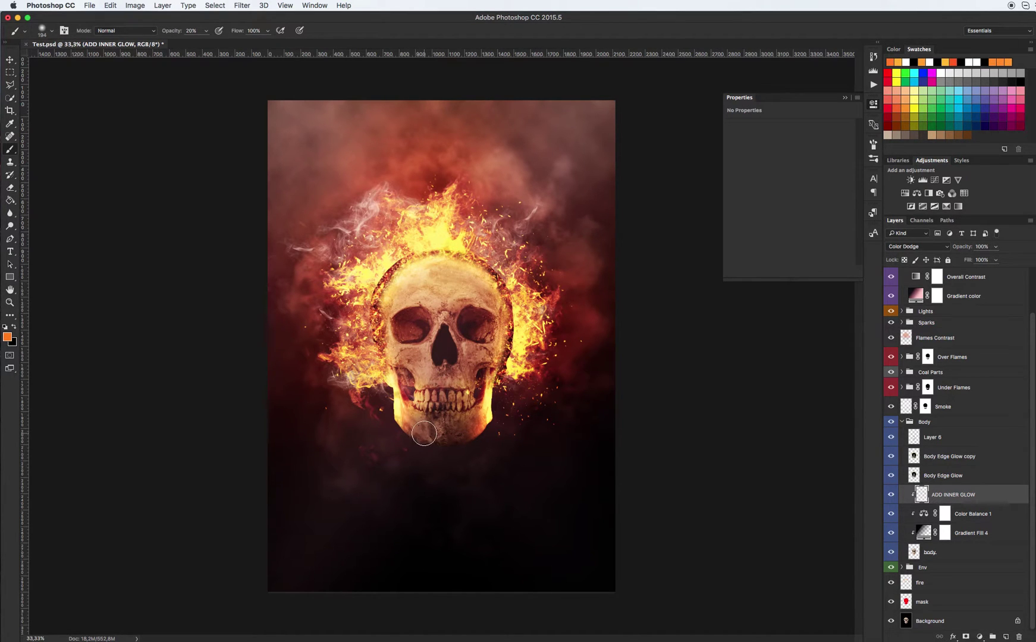
pyautogui.press('5')
pyautogui.moveTo(462, 397); pyautogui.dragTo(469, 400)
pyautogui.press('super+z')
pyautogui.press('super+z')
pyautogui.press('4')
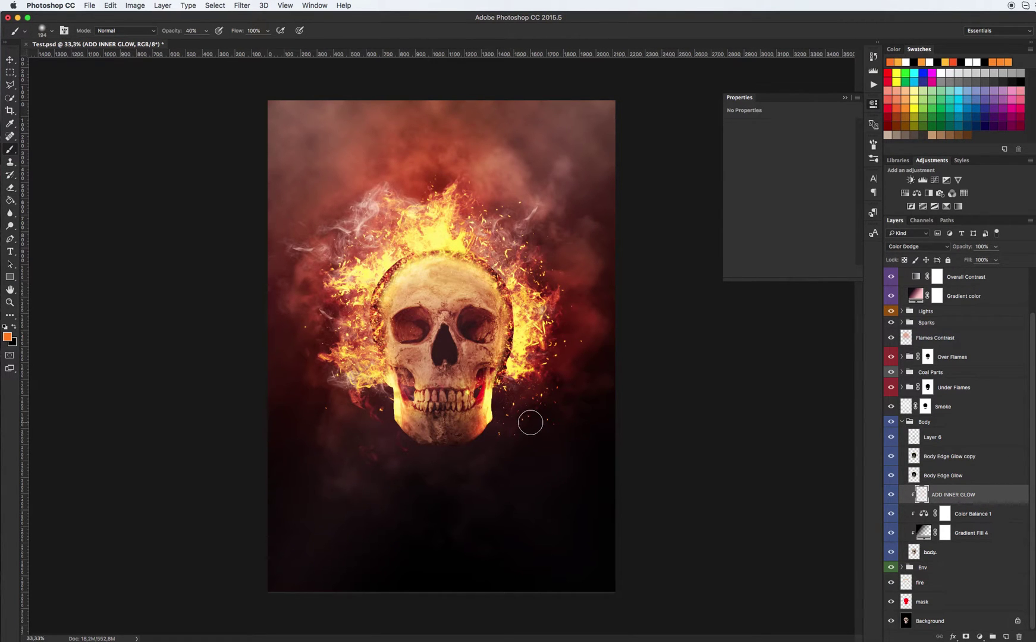
pyautogui.press('v')
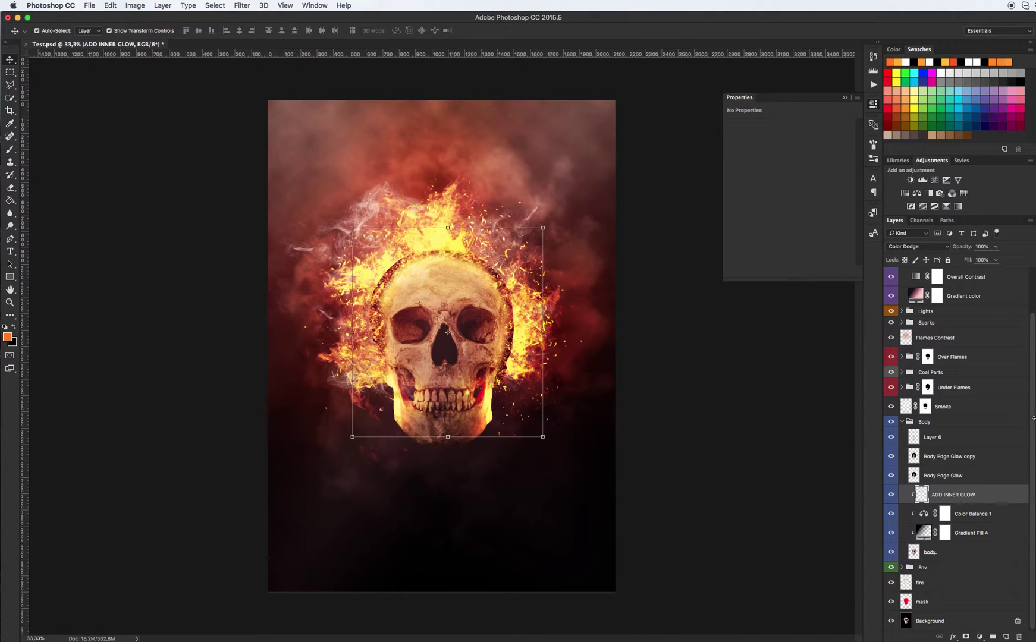
pyautogui.click(907, 421)
pyautogui.click(902, 422)
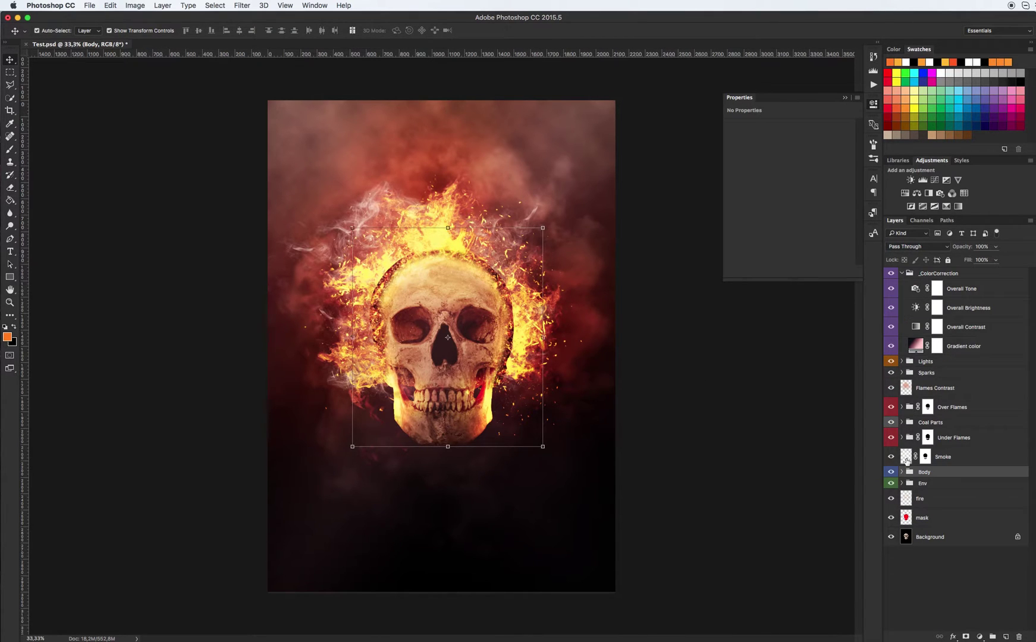
# Compare the image with the Smoke layer hidden and shown, and prepare a 444 px brush for painting on its layer mask.
pyautogui.click(975, 461)
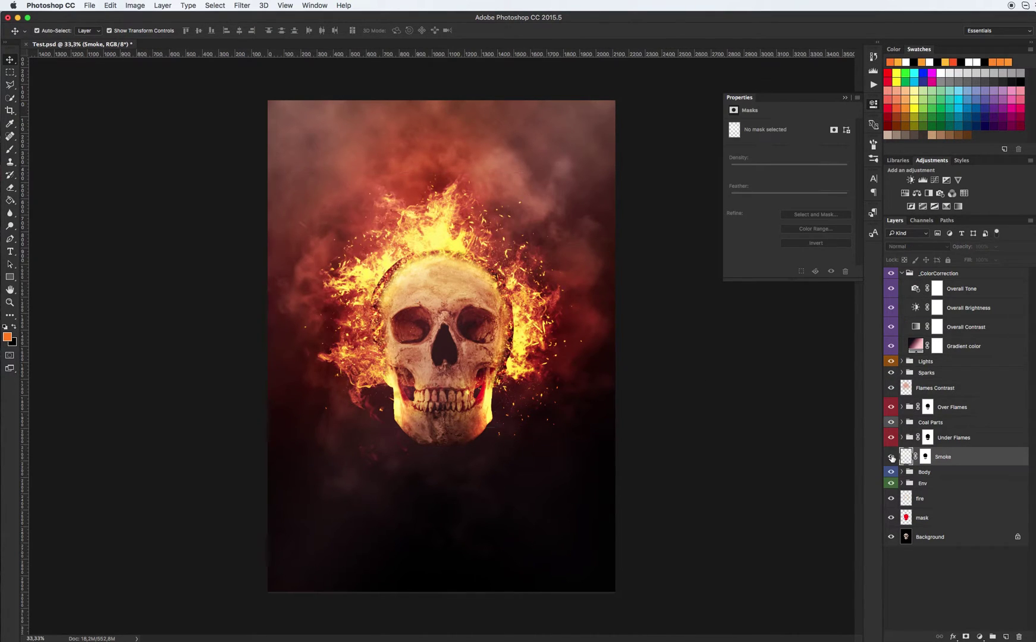
pyautogui.click(925, 458)
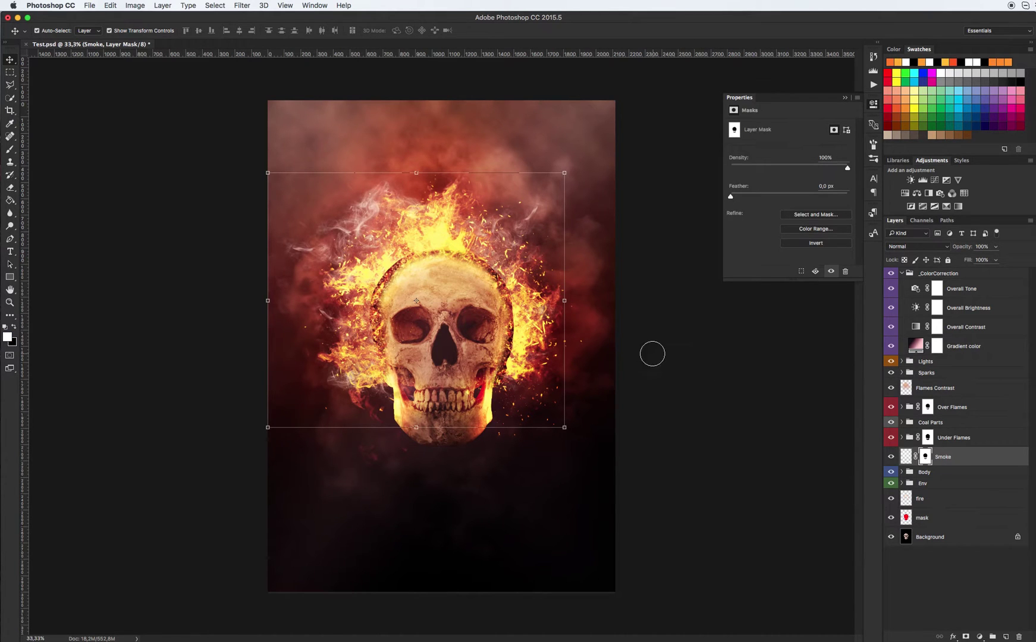
pyautogui.press('b')
pyautogui.rightClick(507, 301)
pyautogui.moveTo(606, 323); pyautogui.dragTo(614, 325)
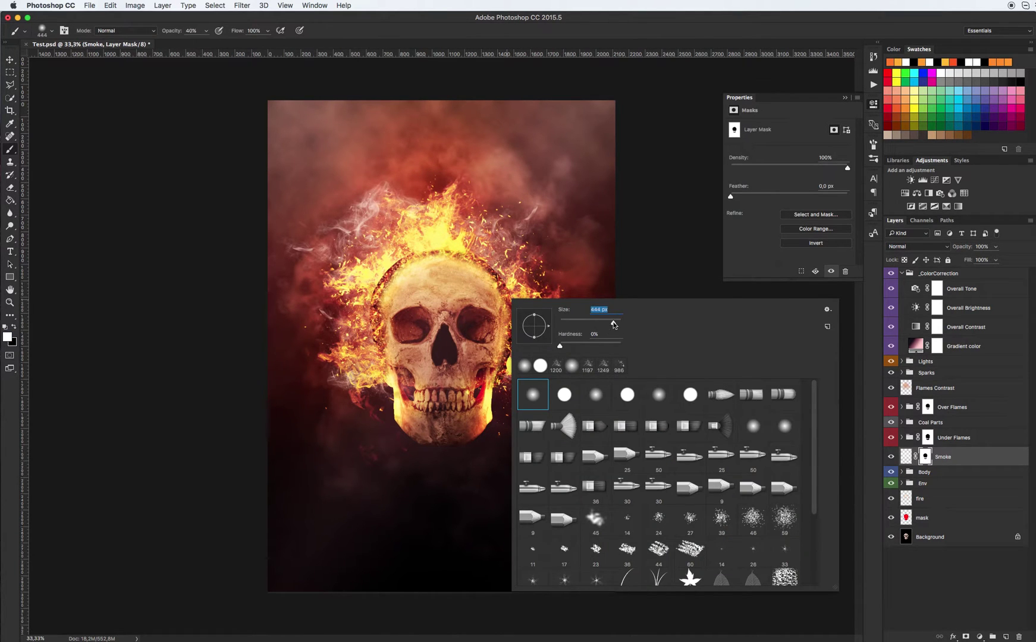
pyautogui.press('Return')
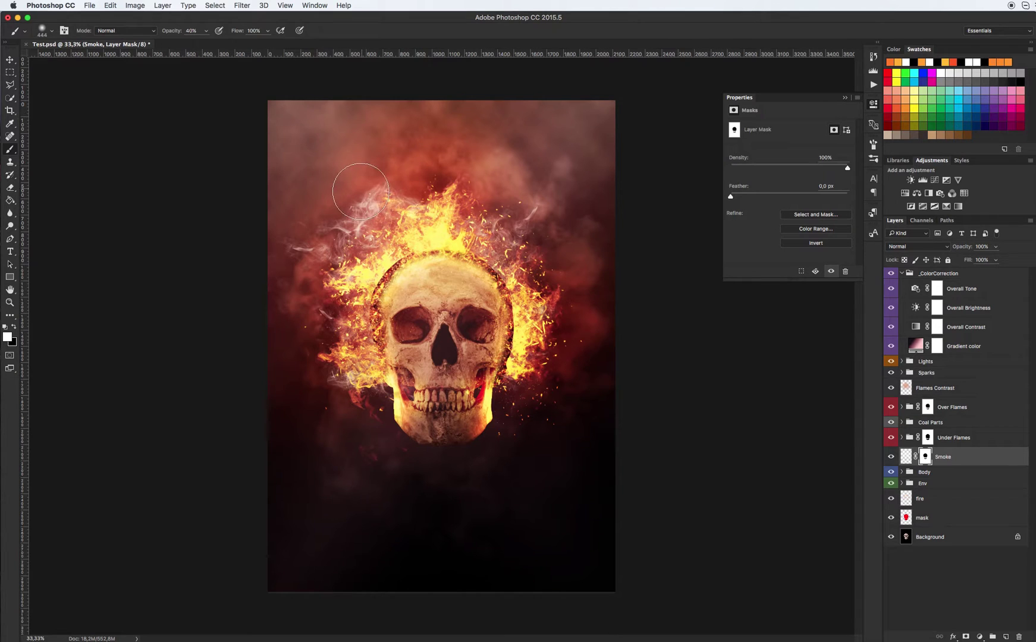
# On the Smoke mask, paint black at 100% opacity to hide smoke above the flames, and white to restore it around the skull.
pyautogui.press('x')
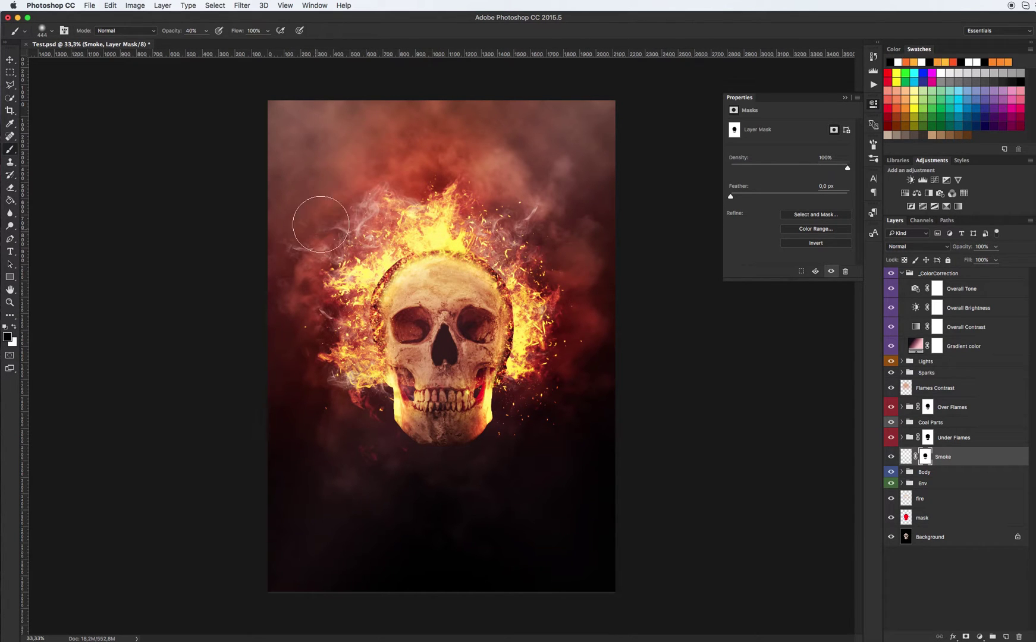
pyautogui.press('0')
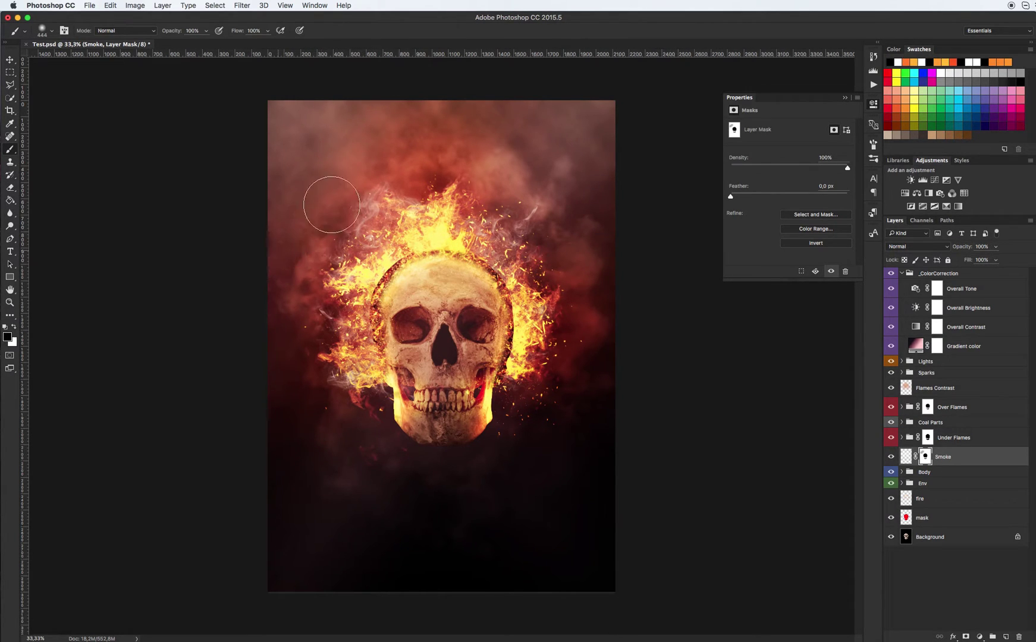
pyautogui.moveTo(330, 204); pyautogui.dragTo(440, 197)
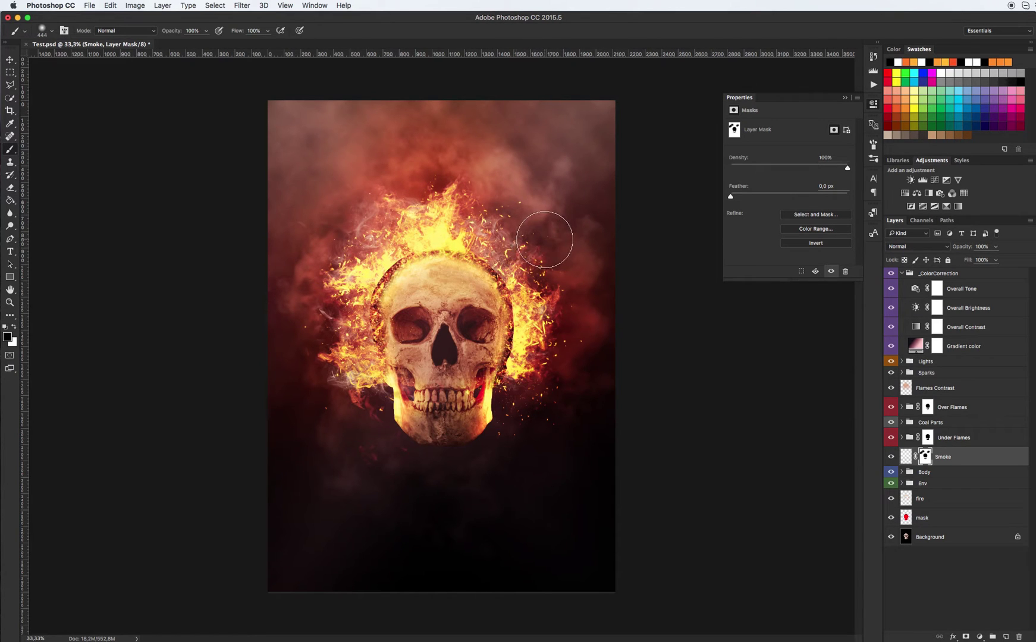
pyautogui.press('x')
pyautogui.moveTo(470, 285)
pyautogui.mouseDown()
pyautogui.moveTo(407, 279)
pyautogui.moveTo(416, 273)
pyautogui.moveTo(391, 287)
pyautogui.moveTo(471, 272)
pyautogui.moveTo(385, 272)
pyautogui.moveTo(472, 267)
pyautogui.moveTo(396, 279)
pyautogui.moveTo(366, 352)
pyautogui.mouseUp()
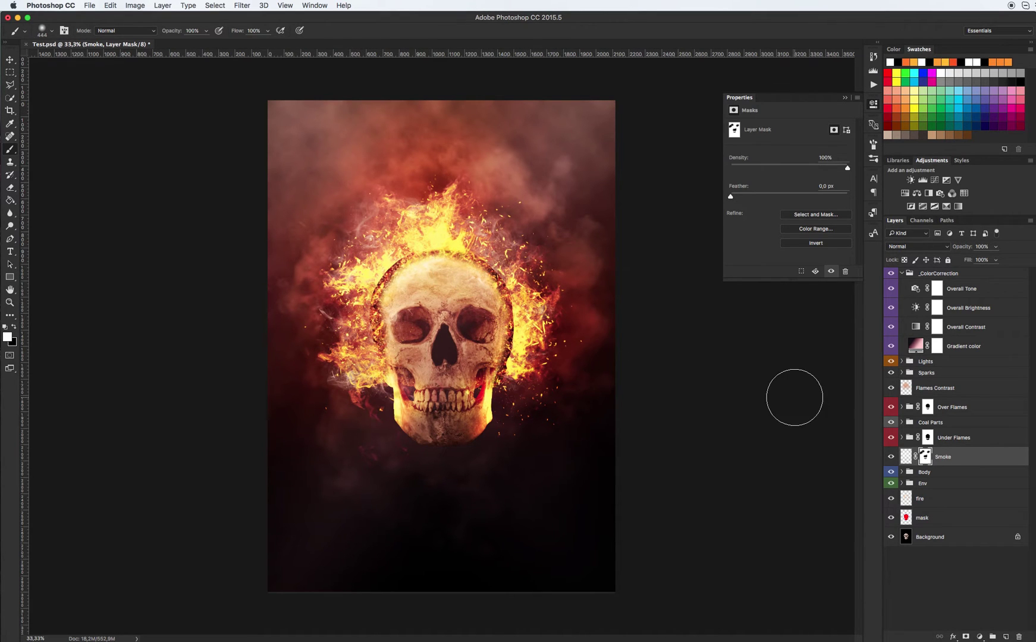
# Compare the image with the Coal Parts group hidden and shown, and try lower group opacities before restoring 100%.
pyautogui.click(945, 424)
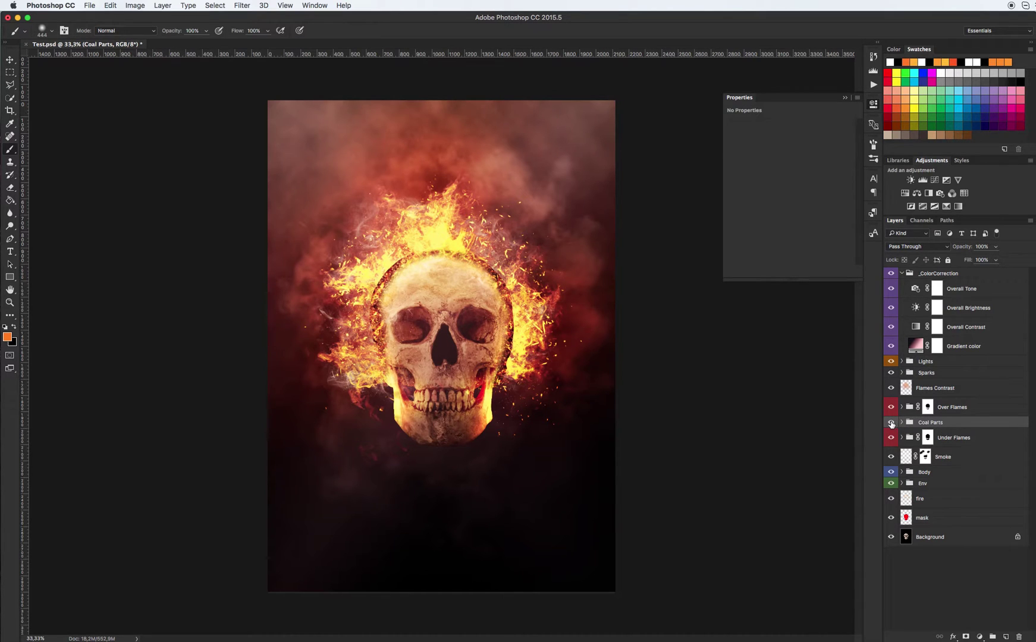
pyautogui.click(890, 422)
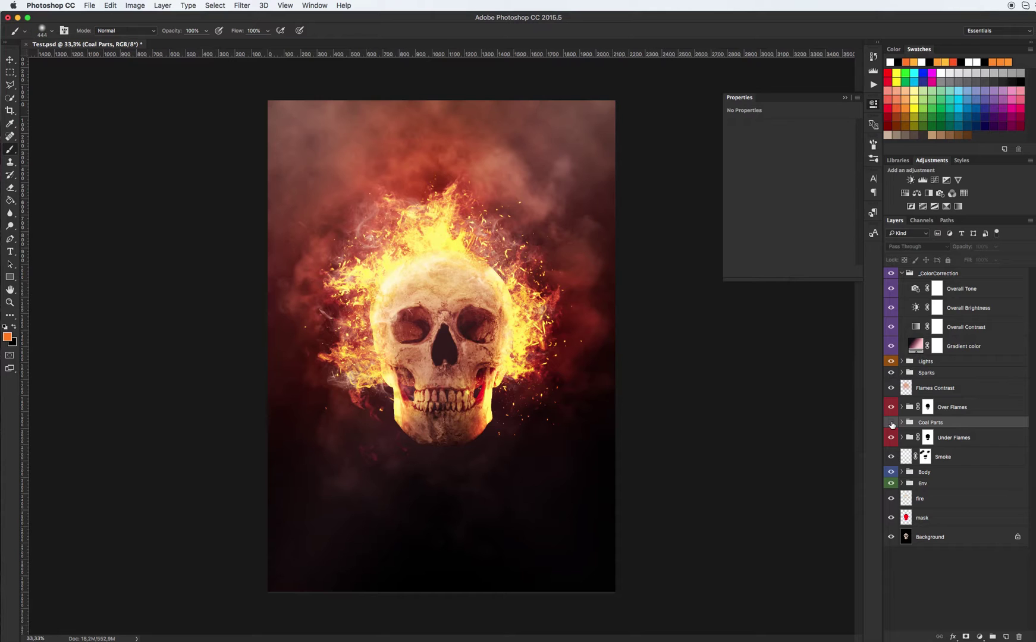
pyautogui.click(891, 423)
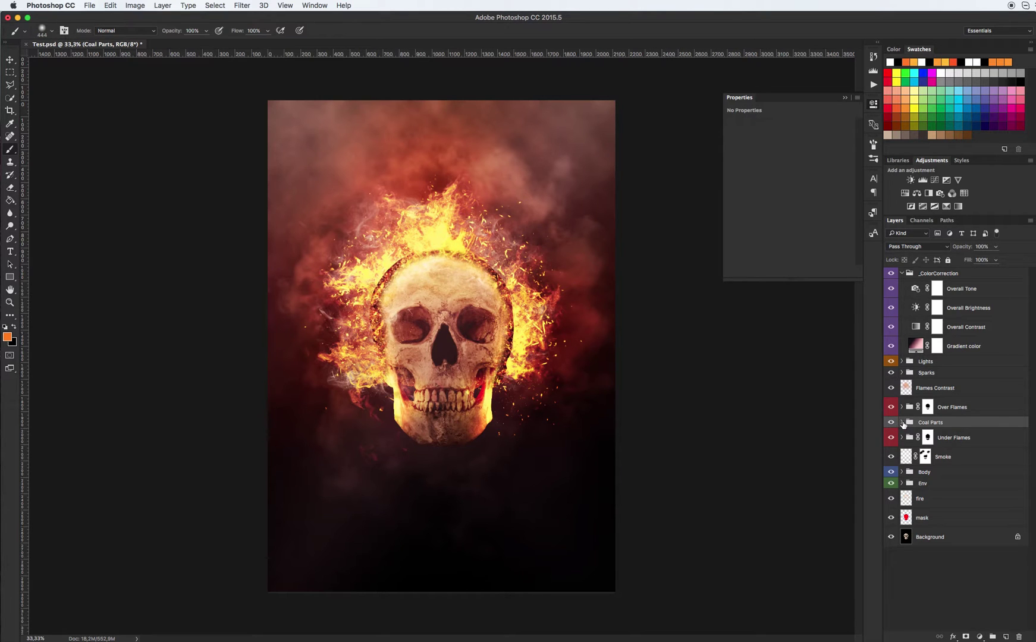
pyautogui.click(995, 247)
pyautogui.moveTo(994, 263); pyautogui.dragTo(985, 262)
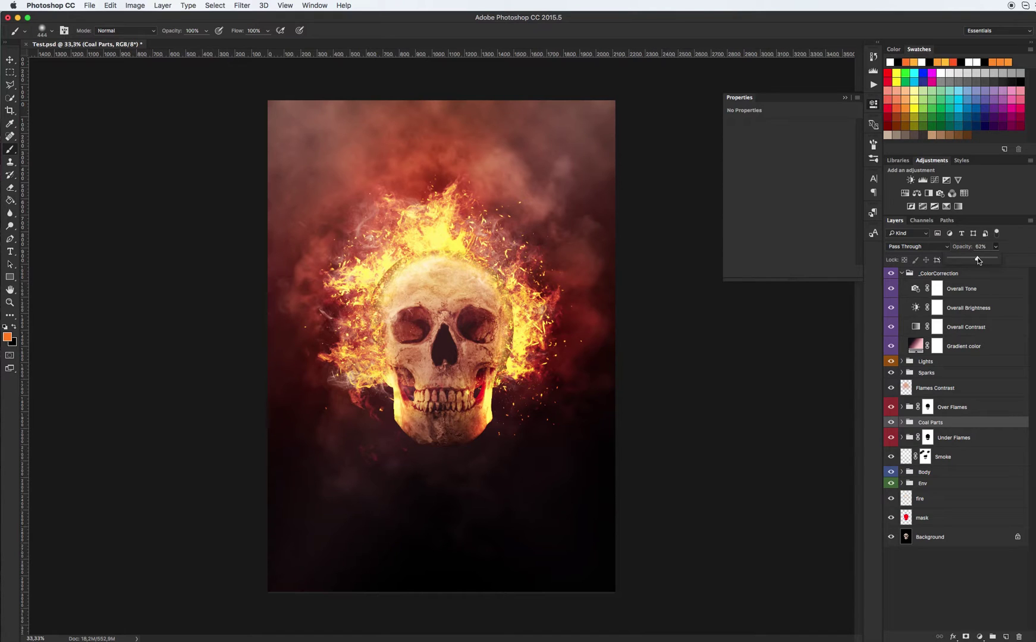
pyautogui.moveTo(986, 259); pyautogui.dragTo(1002, 261)
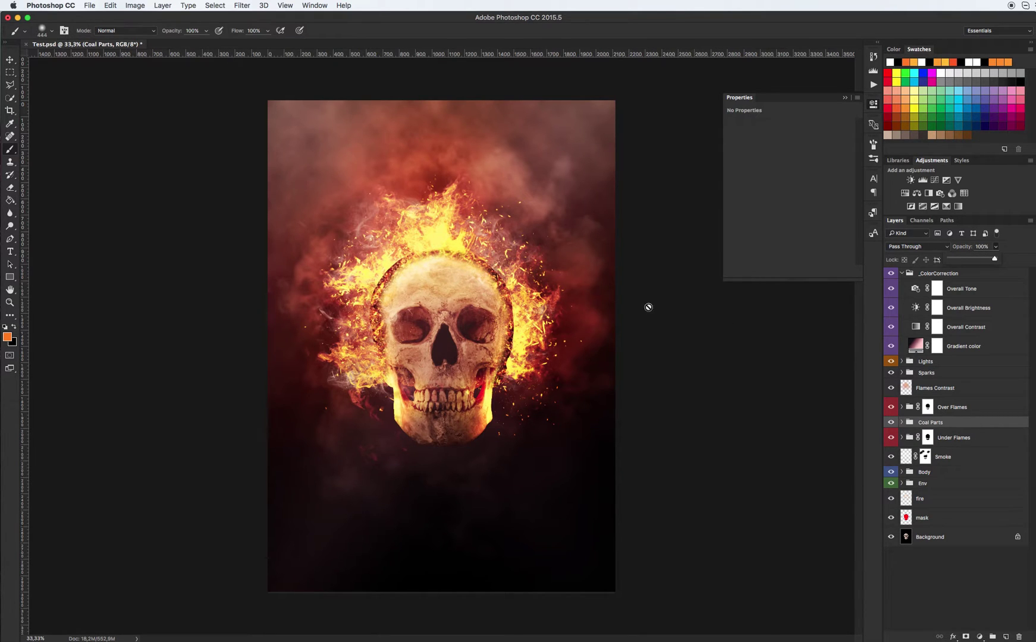
# Expand the Coal Parts group, select the Coal layer, and set the brush to 268 px at 40% opacity.
pyautogui.click(901, 422)
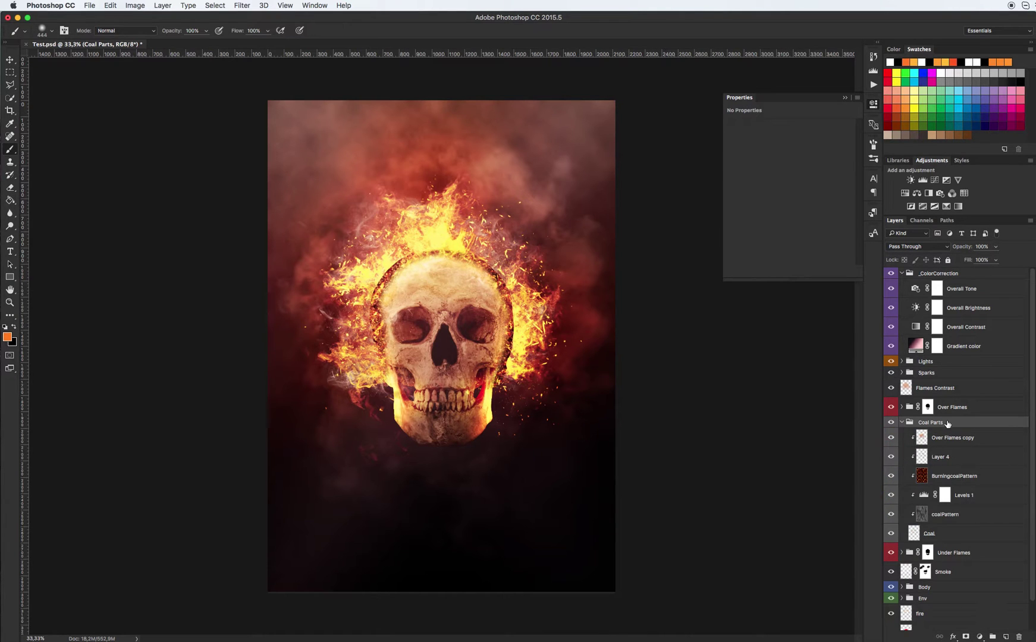
pyautogui.click(947, 535)
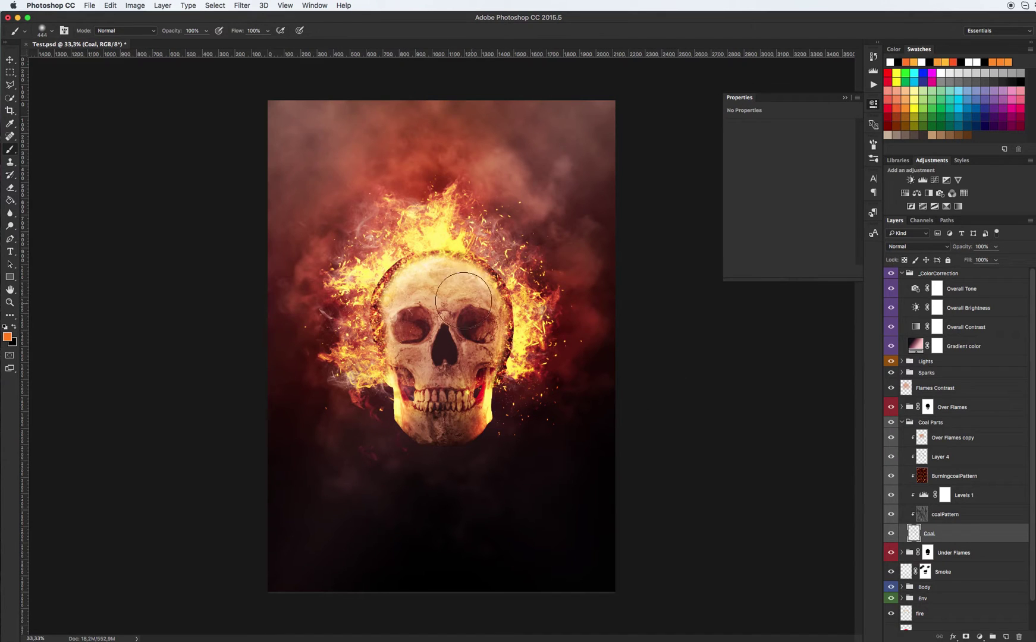
pyautogui.rightClick(389, 265)
pyautogui.moveTo(487, 287); pyautogui.dragTo(479, 287)
pyautogui.click(177, 283)
pyautogui.press('4')
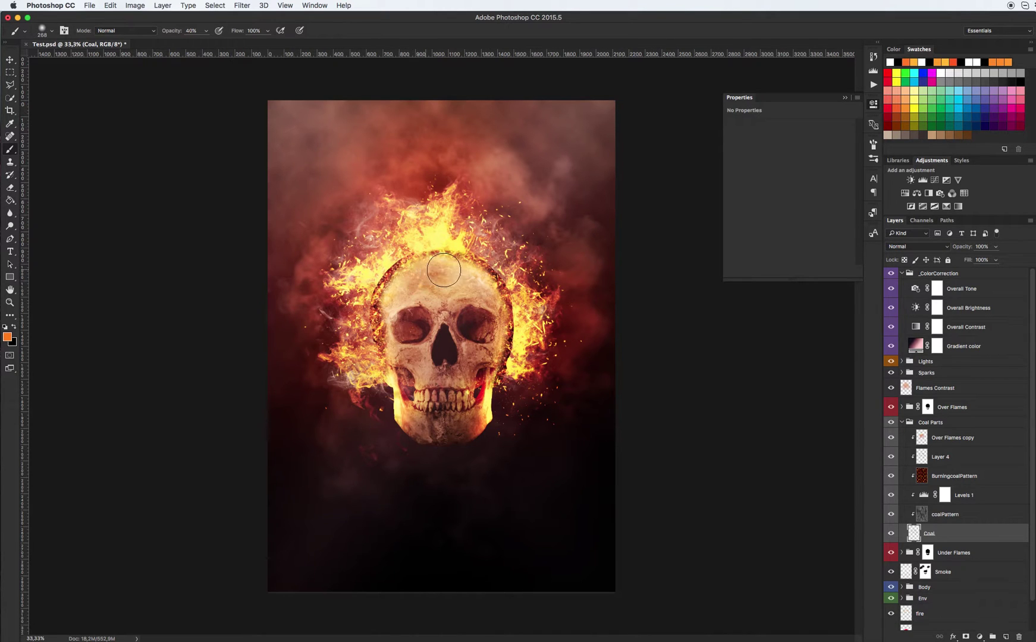
# Paint burning coal texture over the skull's forehead, sides and eye sockets with a smaller brush, and collapse the Coal Parts group.
pyautogui.moveTo(444, 271); pyautogui.dragTo(471, 276)
pyautogui.press('super+z')
pyautogui.press('[')
pyautogui.press('[')
pyautogui.press('[')
pyautogui.moveTo(470, 275)
pyautogui.mouseDown()
pyautogui.moveTo(433, 264)
pyautogui.moveTo(380, 294)
pyautogui.moveTo(414, 266)
pyautogui.moveTo(477, 262)
pyautogui.moveTo(415, 262)
pyautogui.moveTo(352, 306)
pyautogui.moveTo(452, 264)
pyautogui.moveTo(499, 282)
pyautogui.moveTo(420, 299)
pyautogui.moveTo(433, 278)
pyautogui.moveTo(413, 267)
pyautogui.moveTo(356, 317)
pyautogui.moveTo(452, 264)
pyautogui.moveTo(379, 262)
pyautogui.moveTo(357, 330)
pyautogui.moveTo(390, 335)
pyautogui.moveTo(385, 373)
pyautogui.mouseUp()
pyautogui.moveTo(476, 351)
pyautogui.mouseDown()
pyautogui.moveTo(499, 325)
pyautogui.moveTo(476, 406)
pyautogui.moveTo(484, 385)
pyautogui.moveTo(396, 411)
pyautogui.moveTo(398, 432)
pyautogui.moveTo(390, 398)
pyautogui.moveTo(392, 374)
pyautogui.moveTo(402, 393)
pyautogui.moveTo(404, 362)
pyautogui.moveTo(439, 381)
pyautogui.moveTo(503, 357)
pyautogui.moveTo(499, 313)
pyautogui.moveTo(435, 417)
pyautogui.moveTo(453, 338)
pyautogui.moveTo(418, 306)
pyautogui.moveTo(394, 308)
pyautogui.moveTo(423, 371)
pyautogui.mouseUp()
pyautogui.press('v')
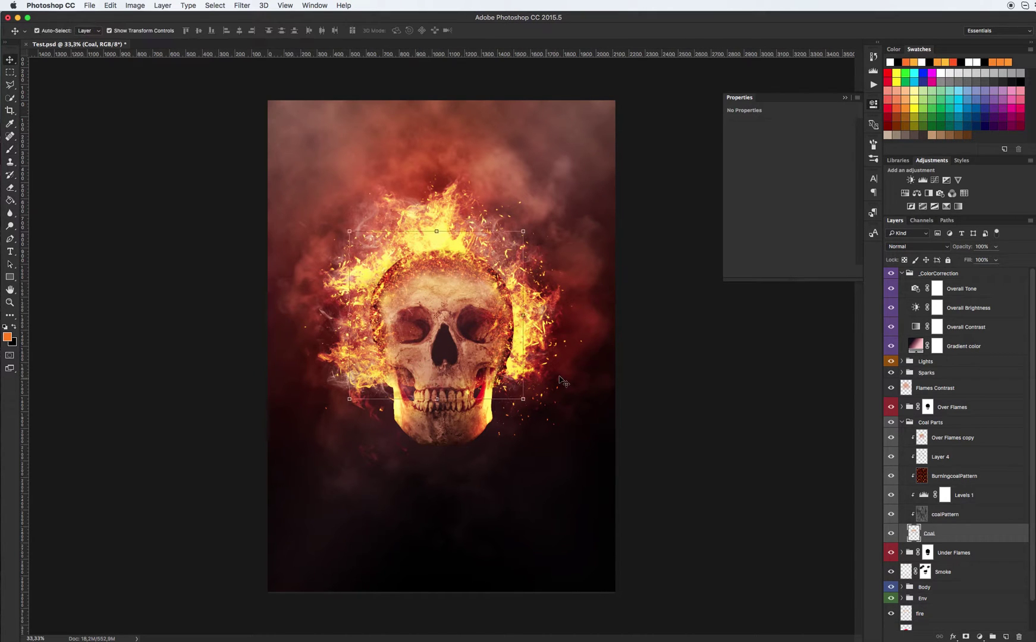
pyautogui.click(902, 423)
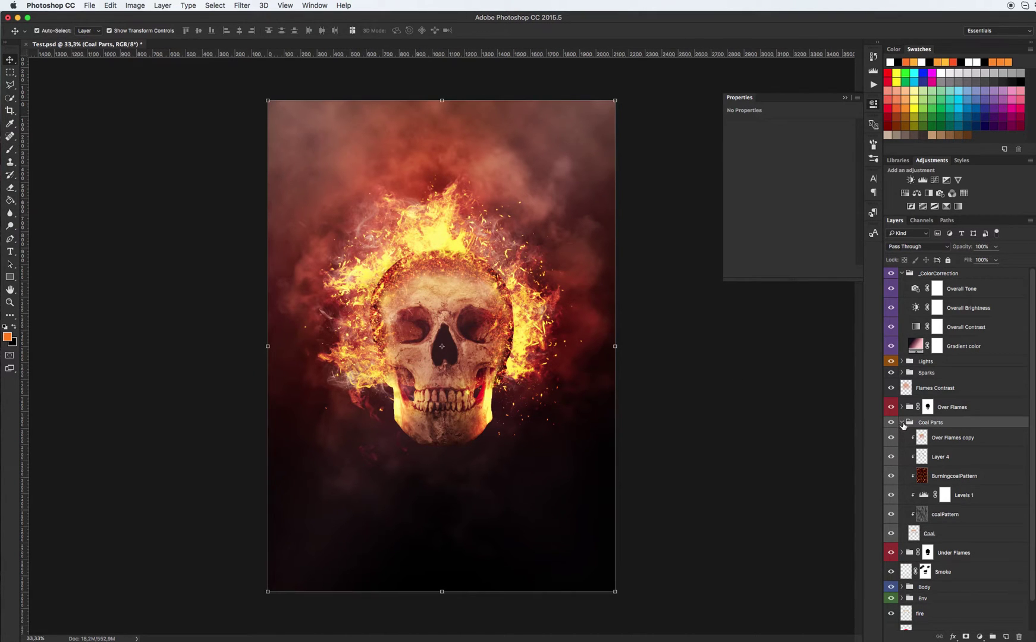
pyautogui.click(902, 422)
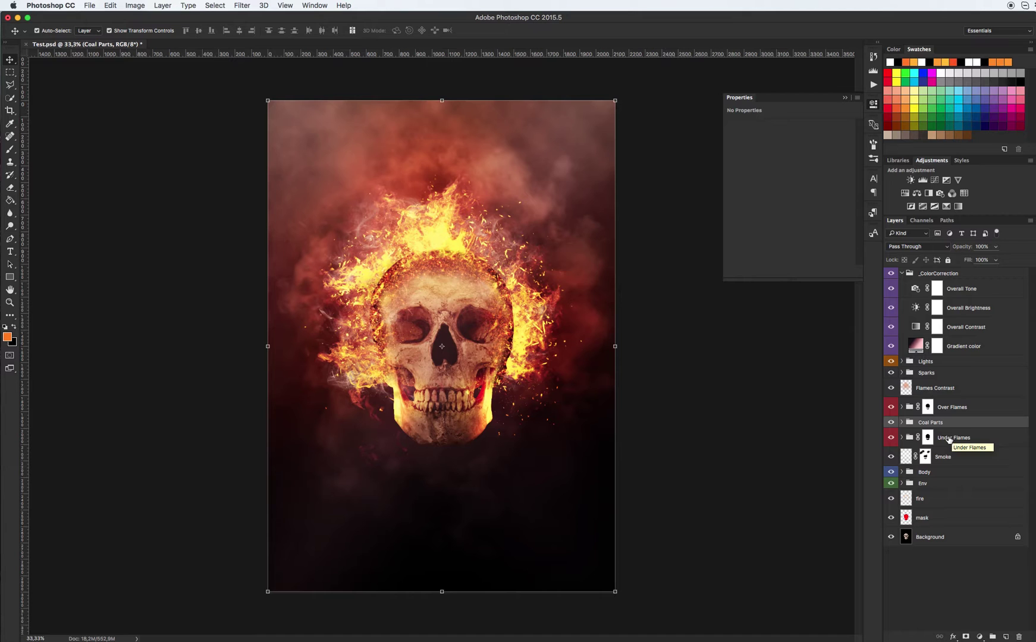
# Compare the image with the Under Flames and Over Flames groups hidden and shown.
pyautogui.click(891, 439)
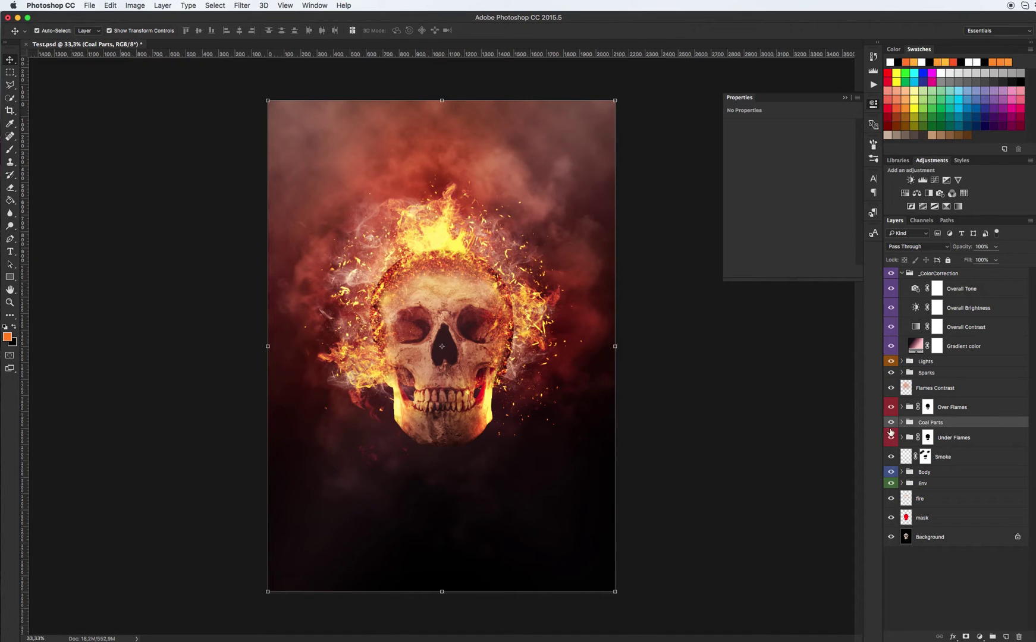
pyautogui.click(891, 439)
pyautogui.click(890, 408)
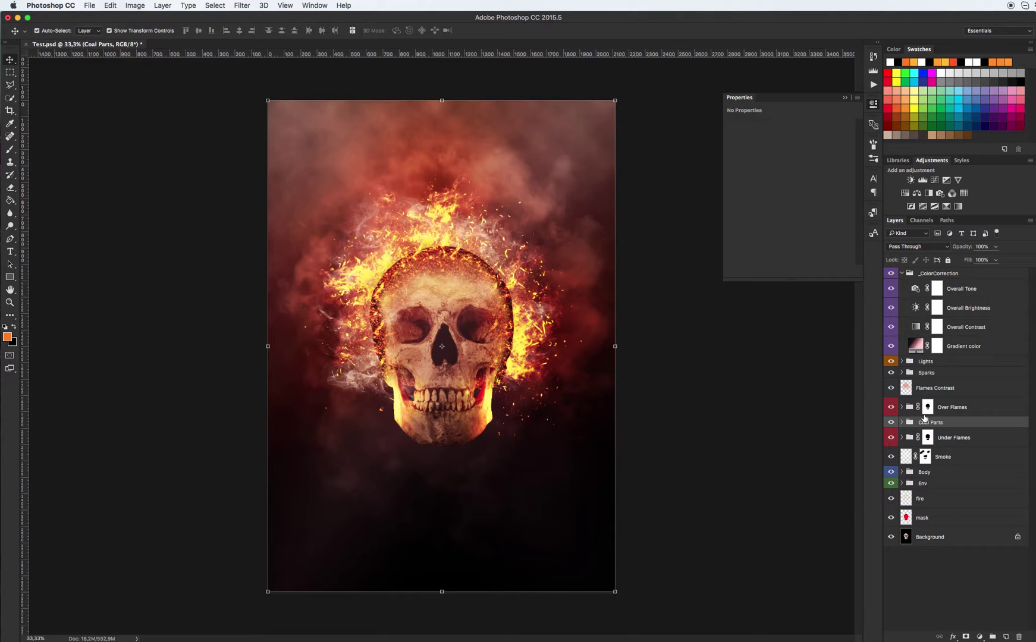
# Select the Over Flames group's mask, activate the Brush tool, and hide the Coal Parts group.
pyautogui.click(927, 410)
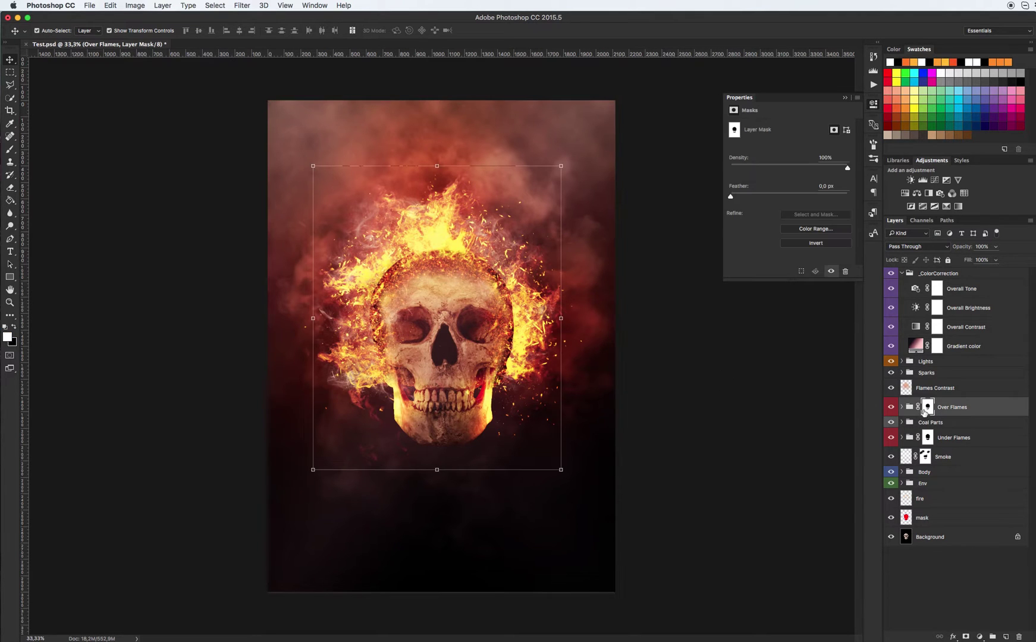
pyautogui.press('b')
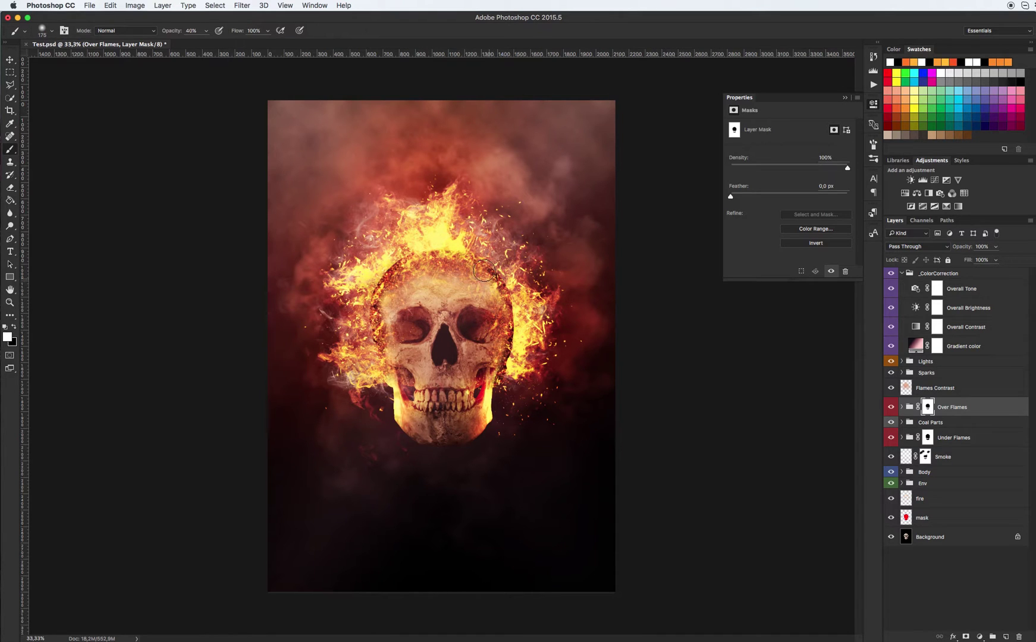
pyautogui.click(890, 422)
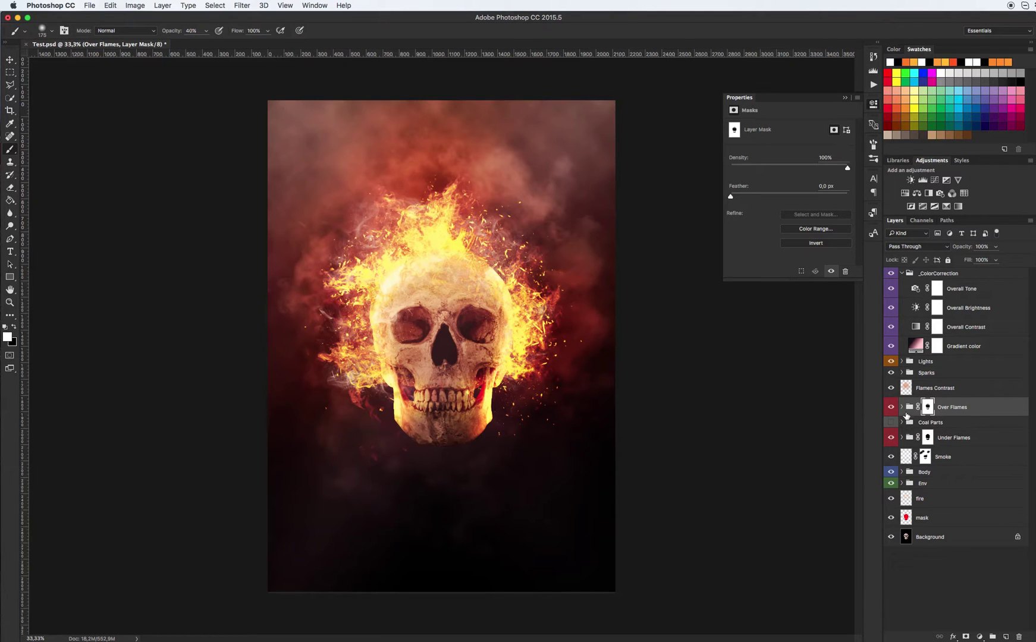
# Rotate the Flame02 copy 4 layer in the Under Flames group clockwise and shift it slightly around the skull.
pyautogui.click(902, 439)
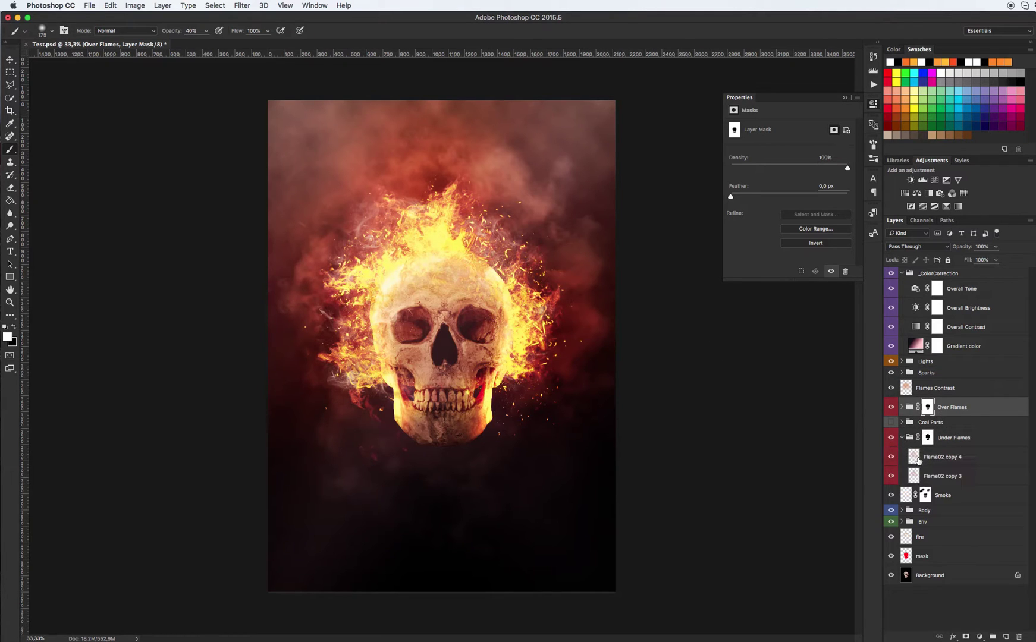
pyautogui.click(939, 458)
pyautogui.press('v')
pyautogui.moveTo(573, 165); pyautogui.dragTo(629, 205)
pyautogui.moveTo(510, 262); pyautogui.dragTo(519, 265)
pyautogui.press('Escape')
pyautogui.click(901, 438)
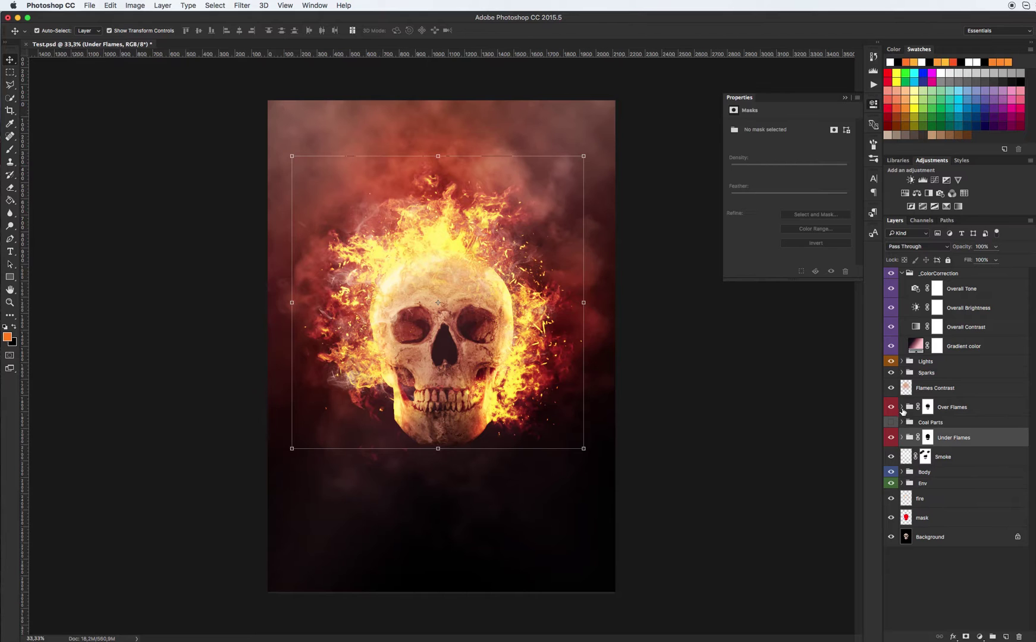
# Try to enlarge, move and rotate the Layer 5 copy 3 flames in the Over Flames group.
pyautogui.click(901, 406)
pyautogui.click(941, 433)
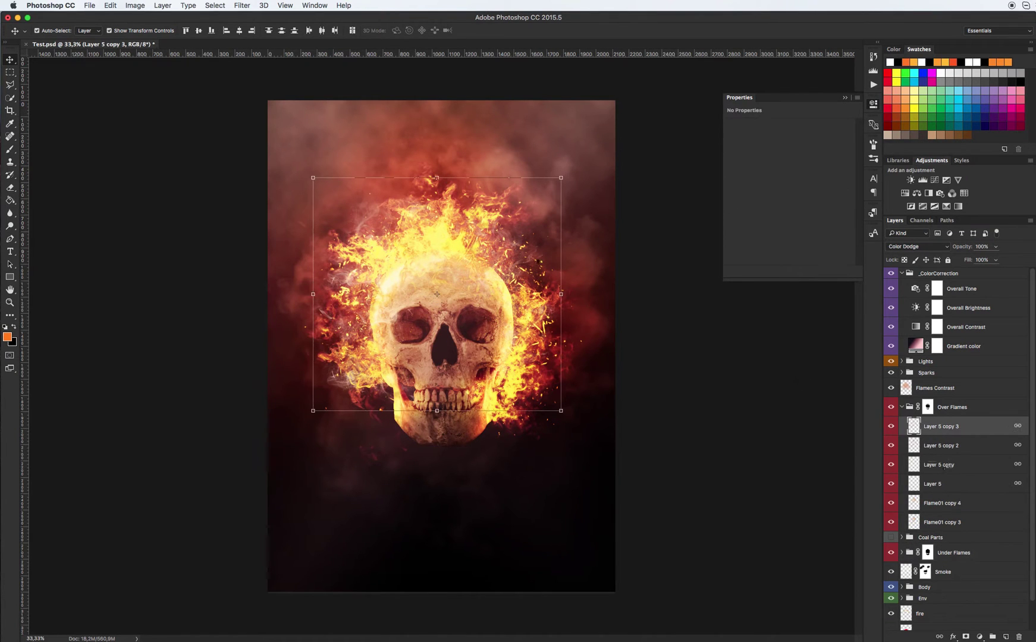
pyautogui.moveTo(560, 177); pyautogui.dragTo(586, 166)
pyautogui.moveTo(618, 213); pyautogui.dragTo(619, 250)
pyautogui.moveTo(519, 251); pyautogui.dragTo(547, 254)
pyautogui.moveTo(664, 190); pyautogui.dragTo(485, 175)
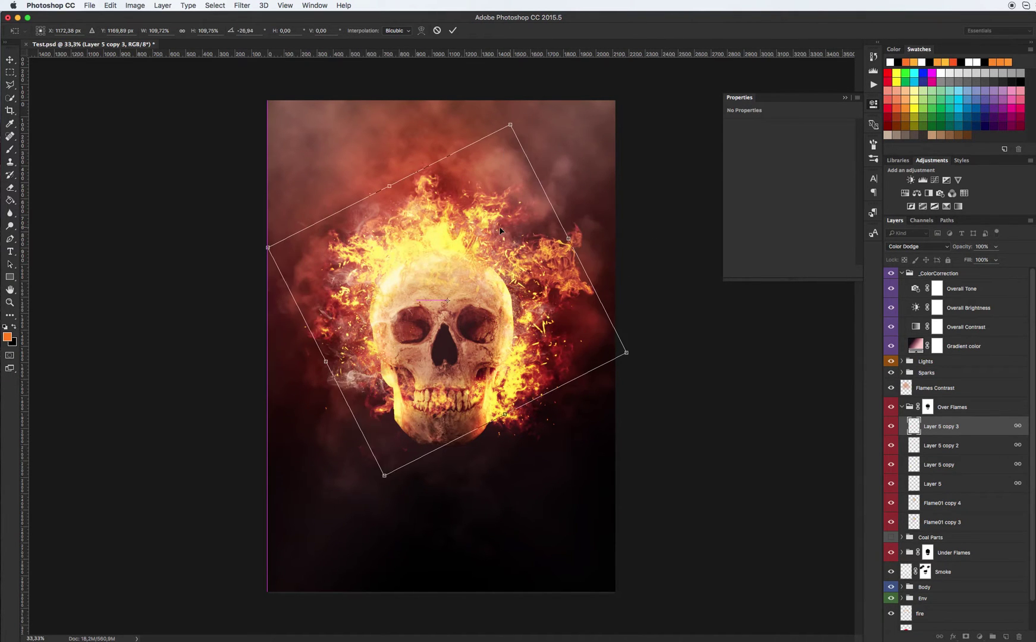
pyautogui.press('Escape')
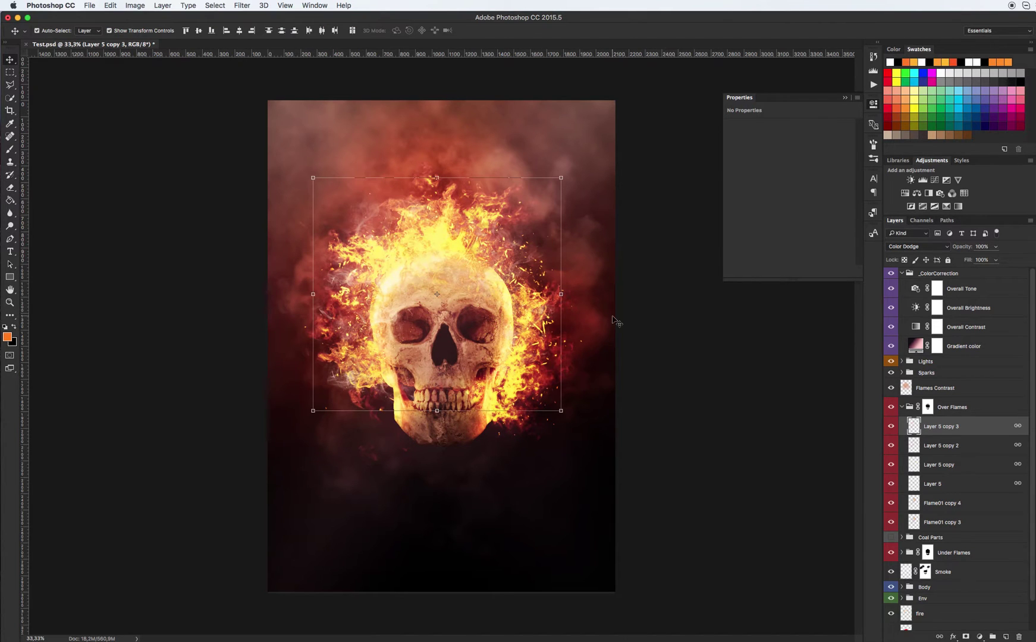
pyautogui.click(906, 409)
pyautogui.click(902, 406)
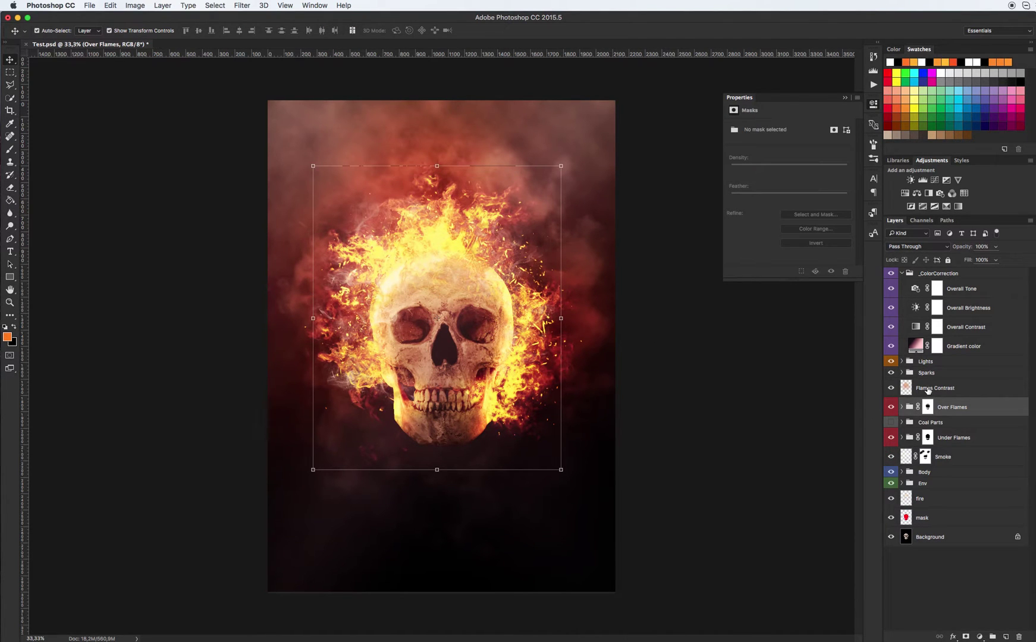
# Examine the Flames Contrast layer and the SmallSparks, Sparks copy and Sparks layers in the Sparks group.
pyautogui.click(927, 389)
pyautogui.click(929, 374)
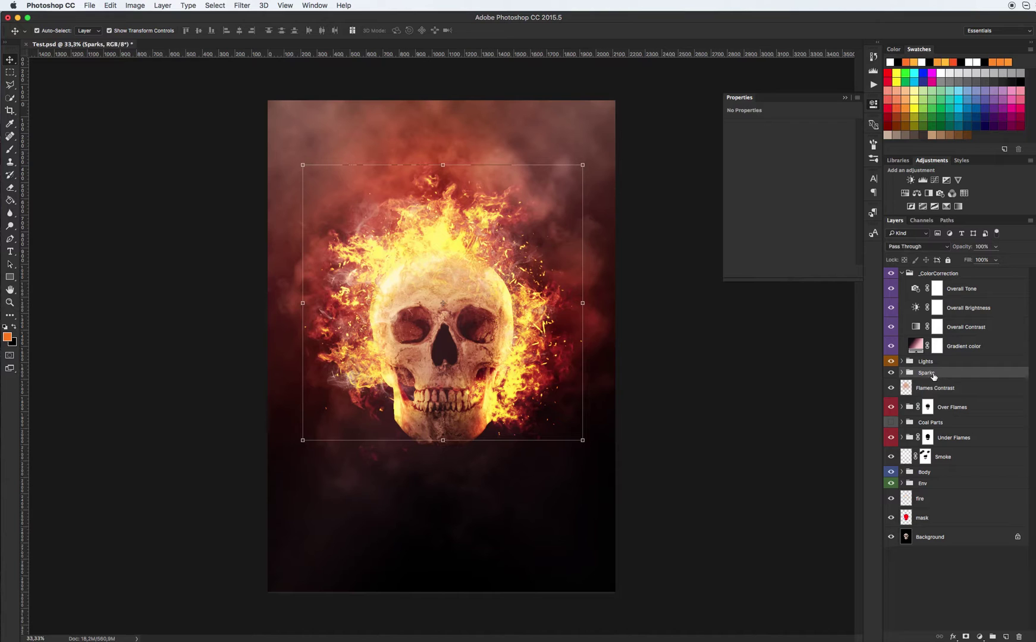
pyautogui.click(903, 373)
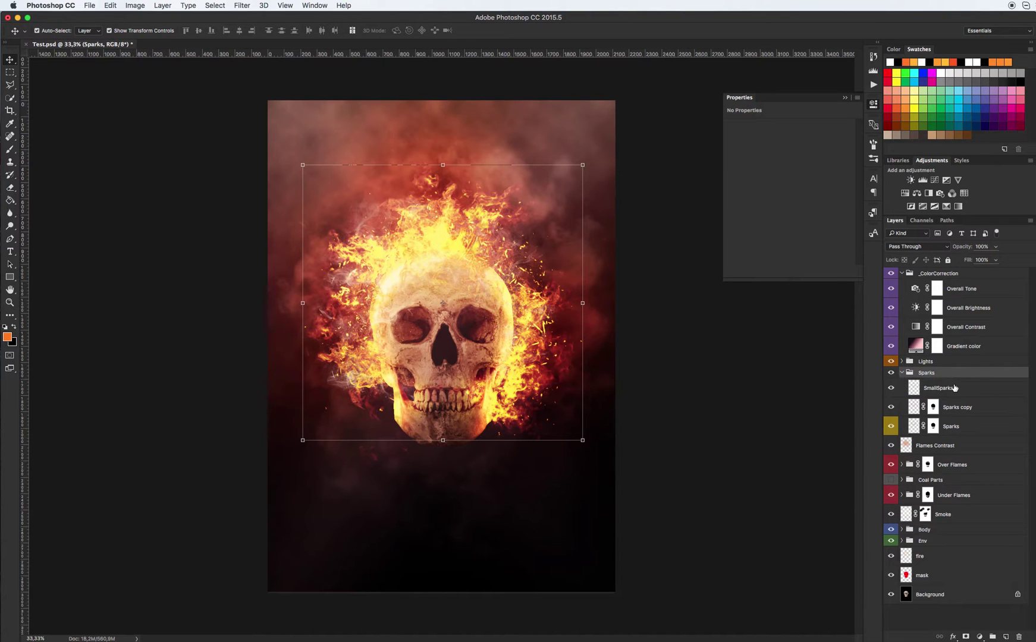
pyautogui.click(923, 389)
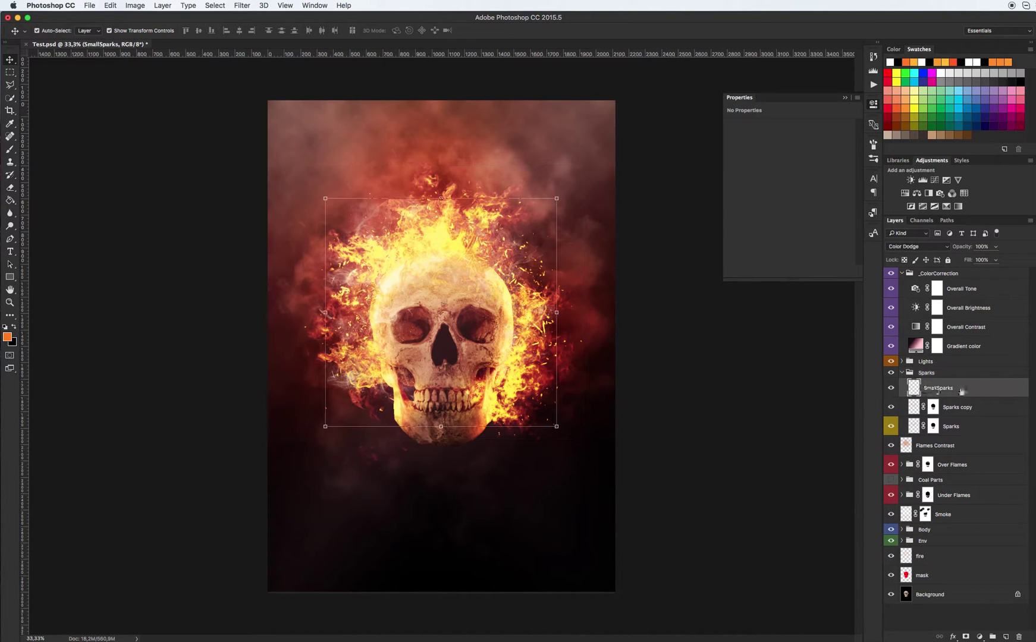
pyautogui.click(963, 410)
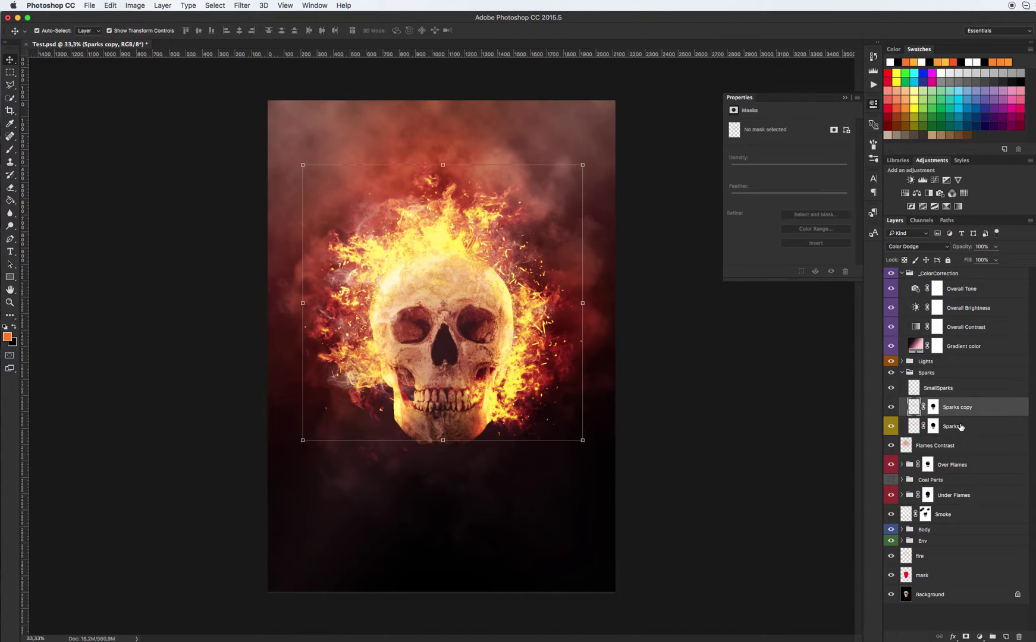
pyautogui.click(961, 429)
pyautogui.click(978, 409)
pyautogui.click(902, 372)
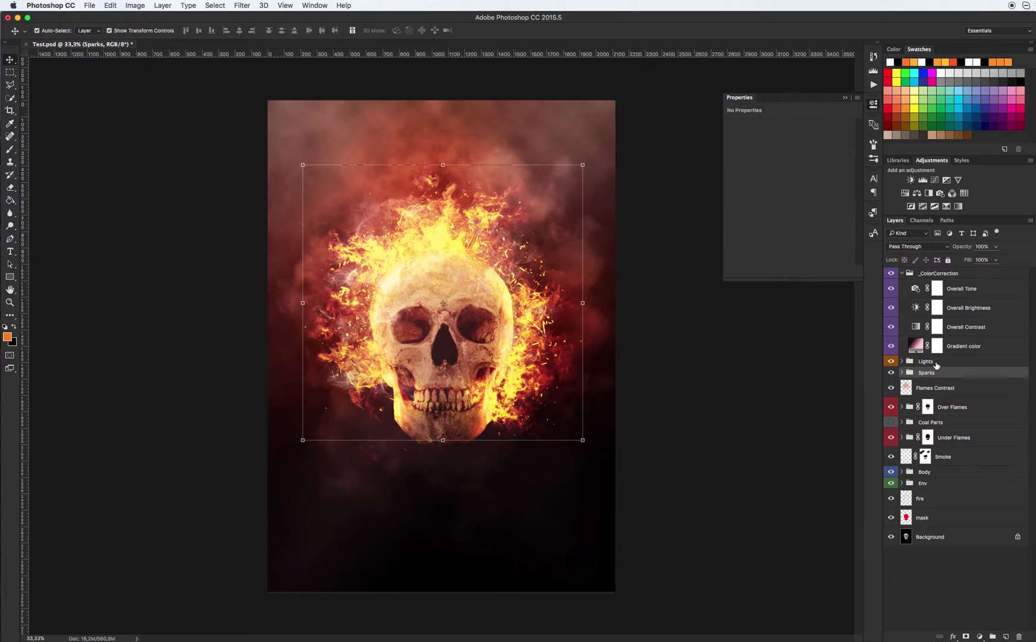
# Compare the image with the two gradient fill layers of the Lights group hidden and shown.
pyautogui.click(901, 364)
pyautogui.click(901, 362)
pyautogui.click(891, 377)
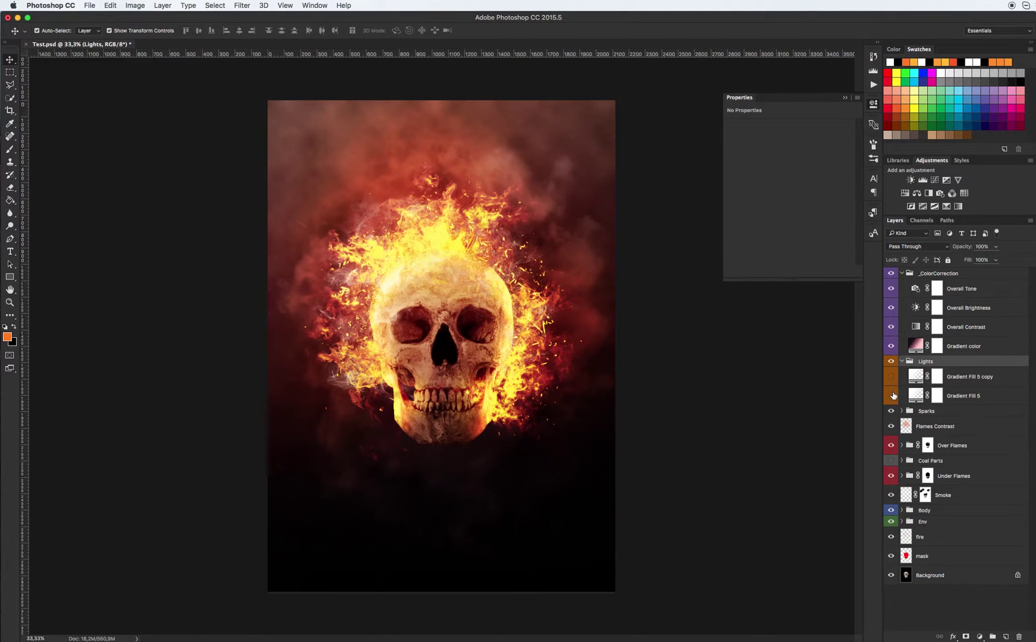
pyautogui.click(901, 361)
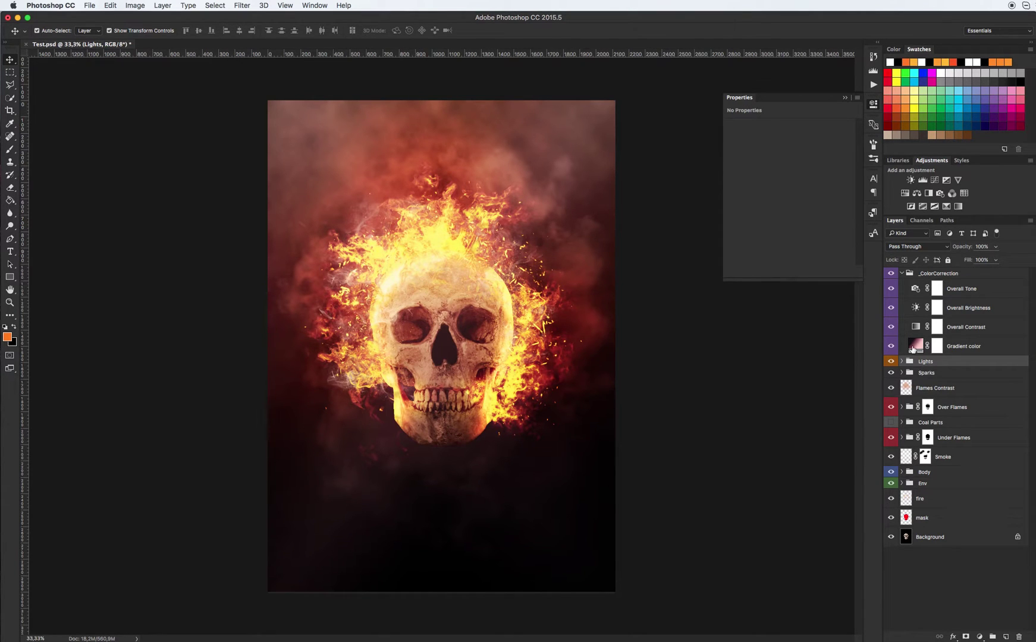
# Try different preset gradients on the Gradient color layer's fill and choose Sepia-Cyan.
pyautogui.click(914, 347)
pyautogui.doubleClick(916, 347)
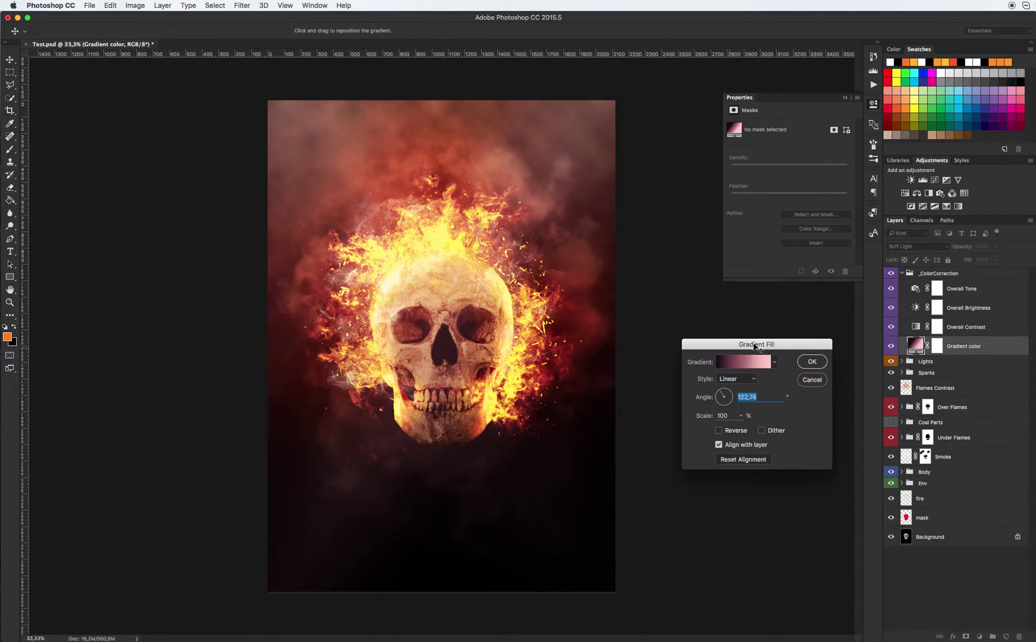
pyautogui.click(774, 362)
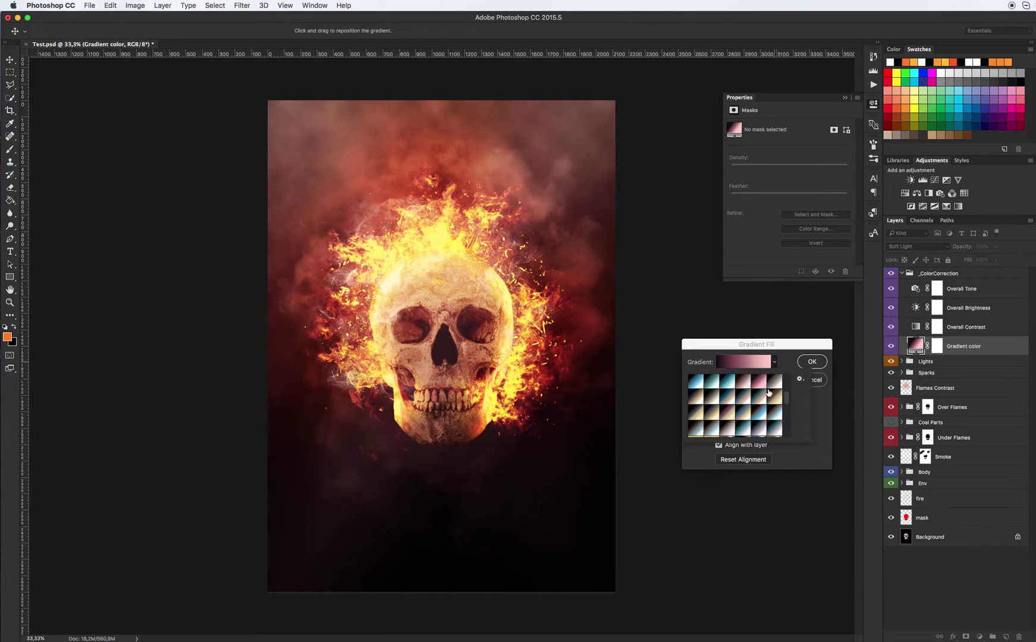
pyautogui.click(745, 408)
pyautogui.click(742, 398)
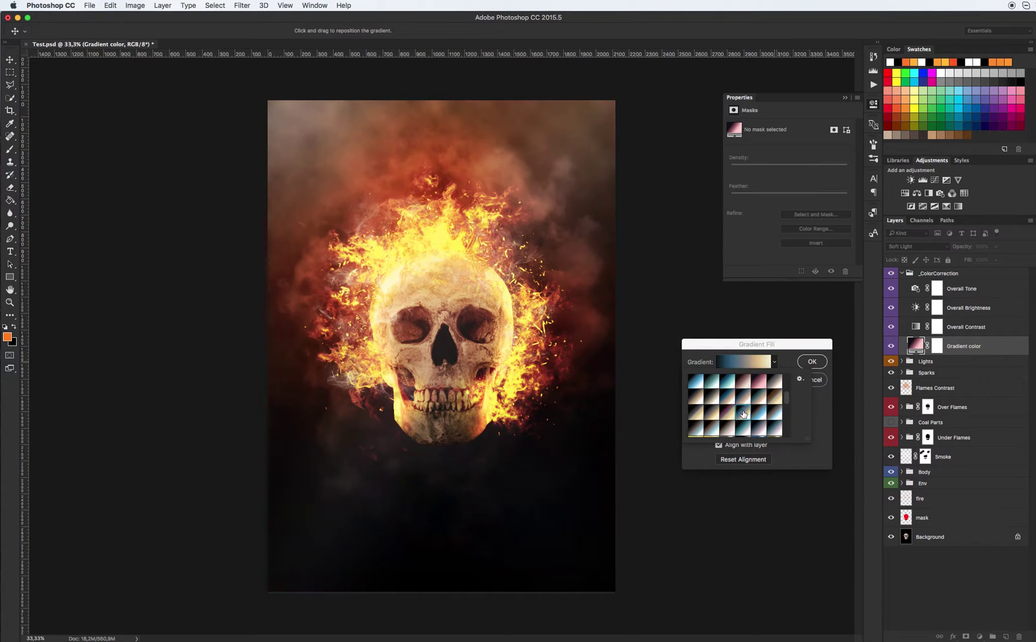
pyautogui.click(726, 399)
pyautogui.click(782, 351)
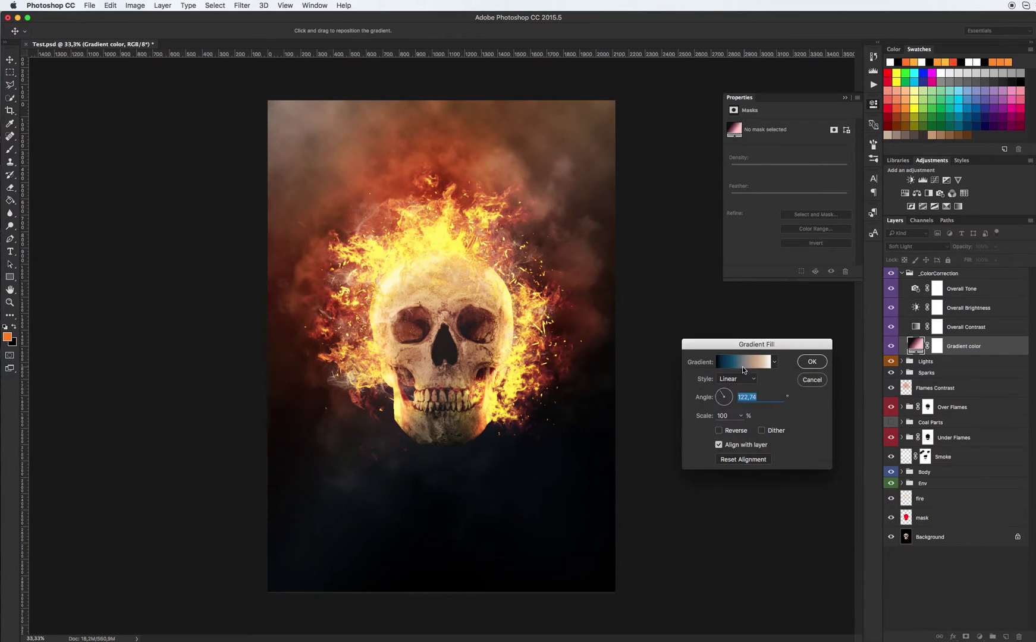
# Edit the Gradient color fill, changing the gradient stop at 75% to a muted mauve, about #9e8a9e.
pyautogui.click(742, 362)
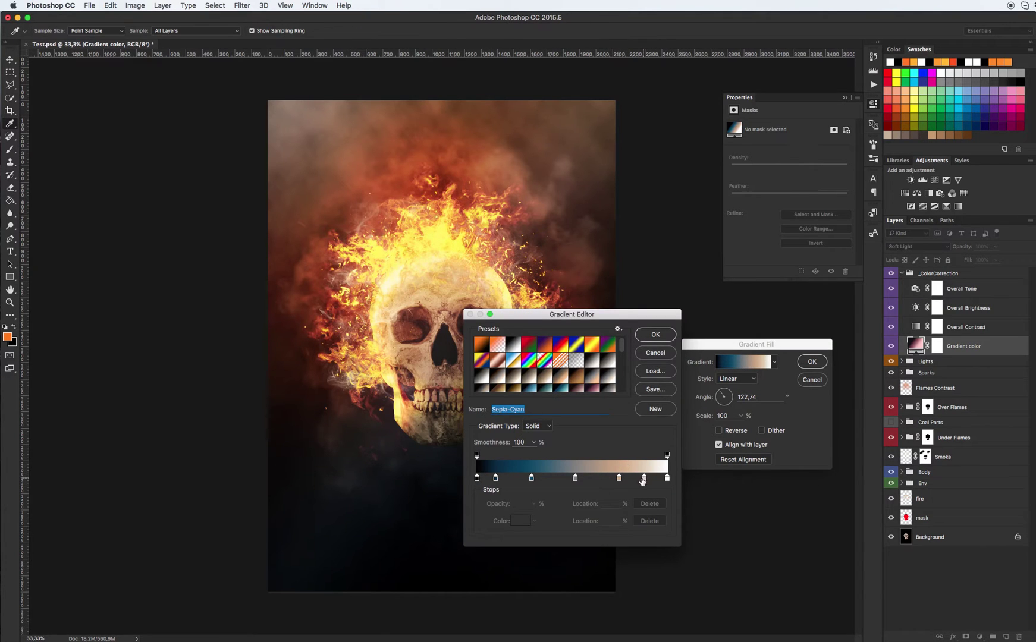
pyautogui.doubleClick(619, 477)
pyautogui.click(752, 388)
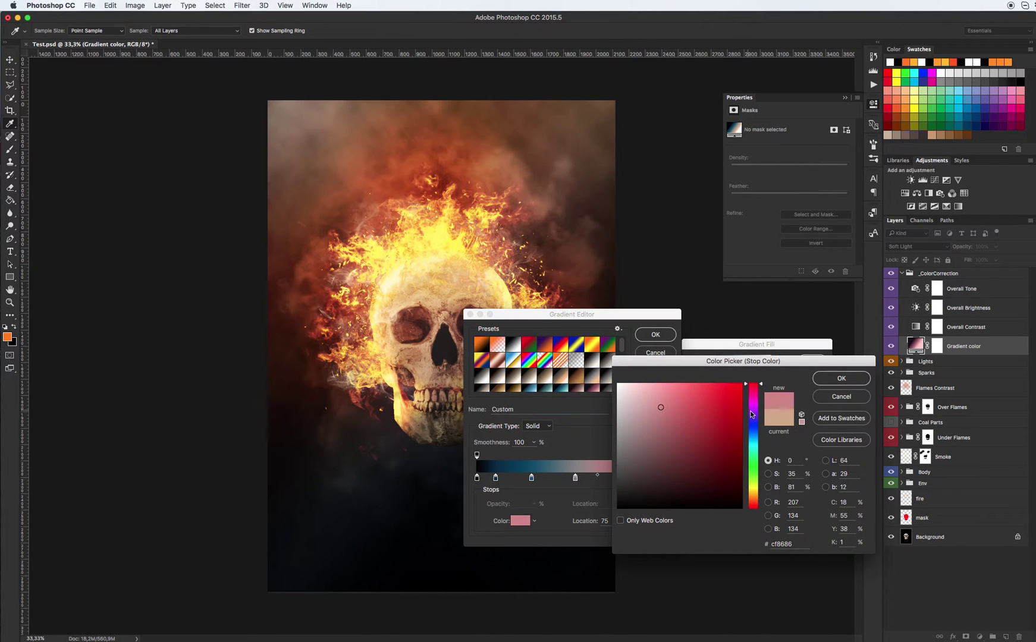
pyautogui.click(752, 406)
pyautogui.moveTo(712, 393); pyautogui.dragTo(648, 389)
pyautogui.click(679, 406)
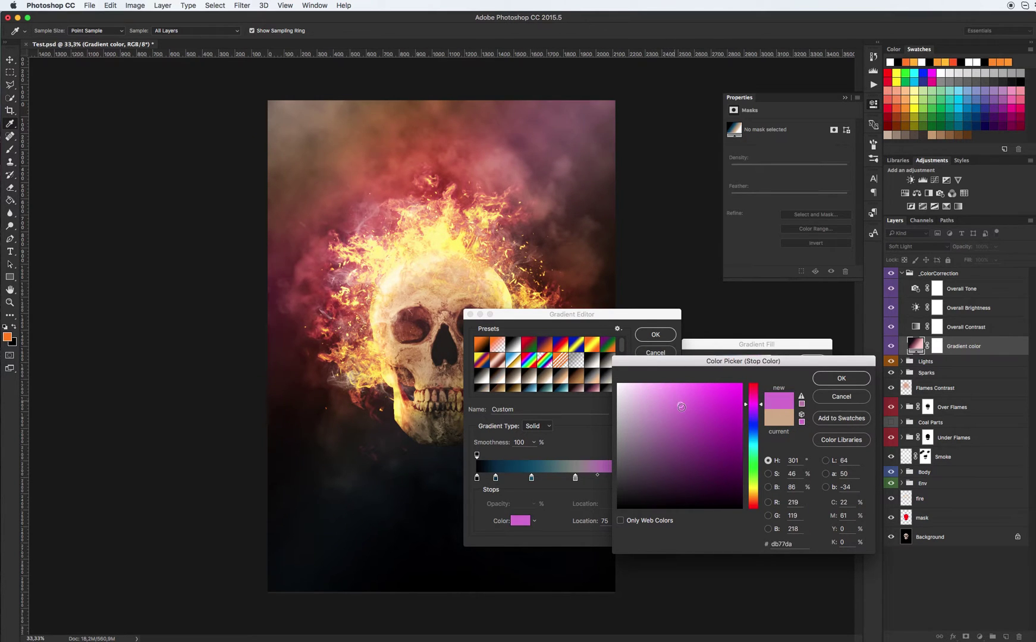
pyautogui.click(664, 429)
pyautogui.moveTo(665, 430); pyautogui.dragTo(639, 432)
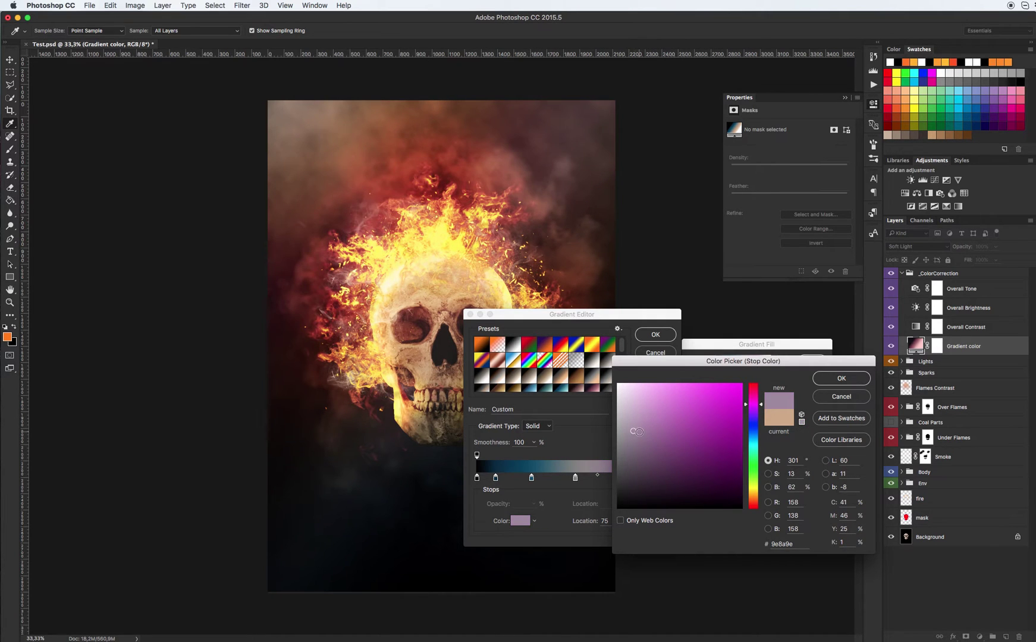
pyautogui.click(815, 381)
pyautogui.click(654, 334)
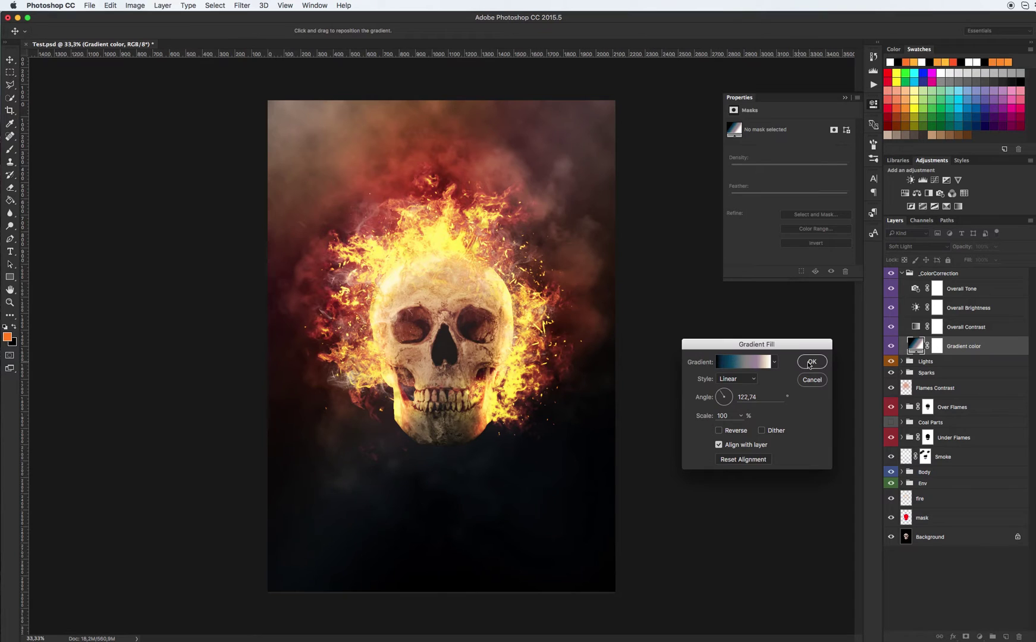
pyautogui.click(811, 362)
# In the Env group, set the opacity of Gradient Fill 2 to 75% and Gradient Fill 3 to 88%, and open Layer 7's opacity.
pyautogui.click(902, 483)
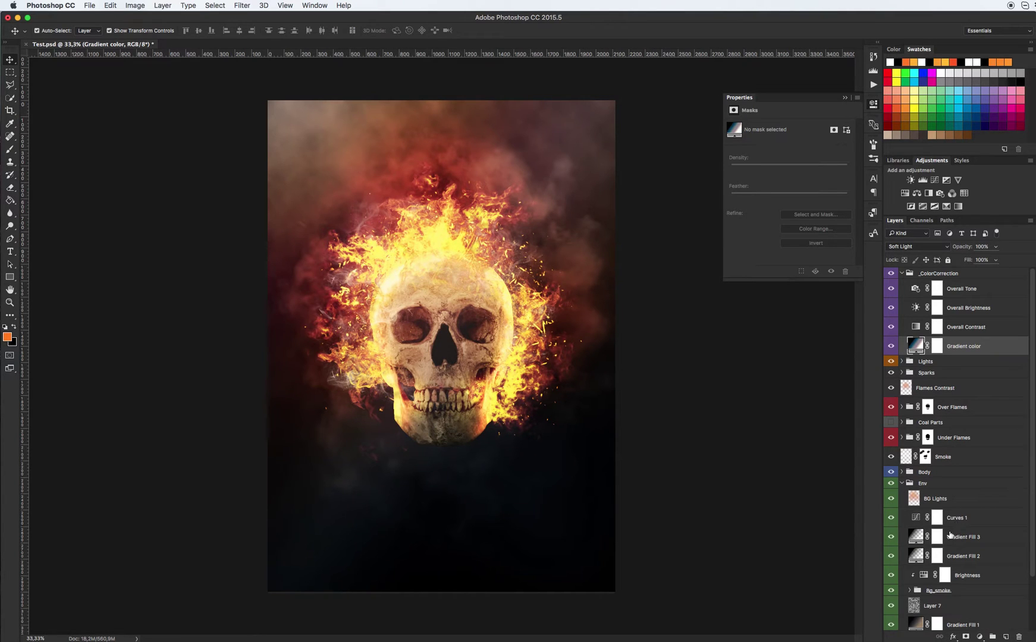
pyautogui.click(916, 555)
pyautogui.moveTo(995, 251)
pyautogui.mouseDown()
pyautogui.moveTo(996, 262)
pyautogui.moveTo(1014, 261)
pyautogui.mouseUp()
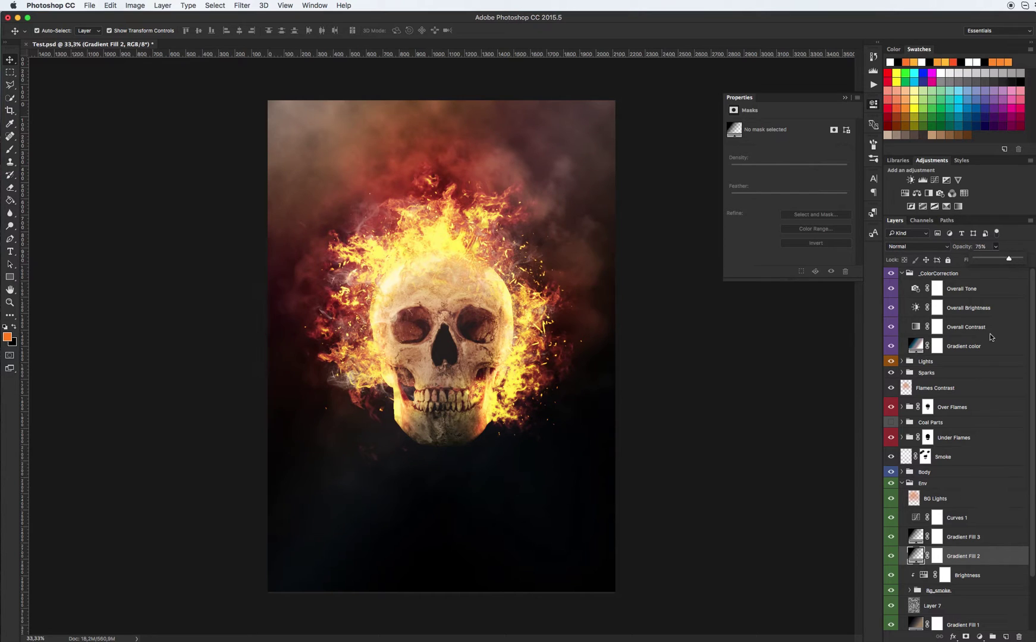
pyautogui.click(919, 539)
pyautogui.moveTo(1006, 259); pyautogui.dragTo(1005, 260)
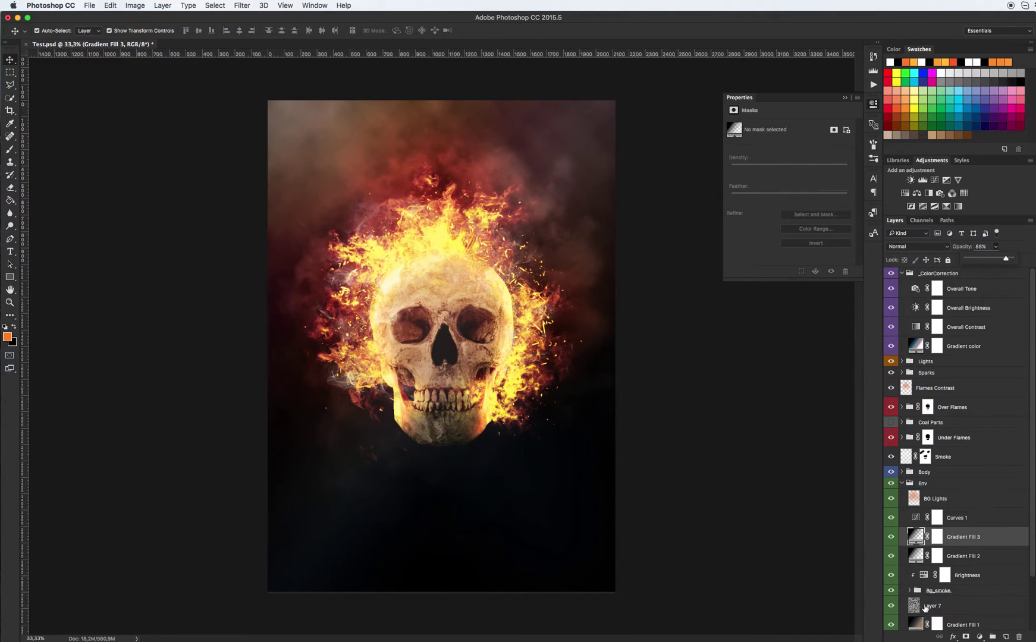
pyautogui.click(925, 607)
pyautogui.click(998, 247)
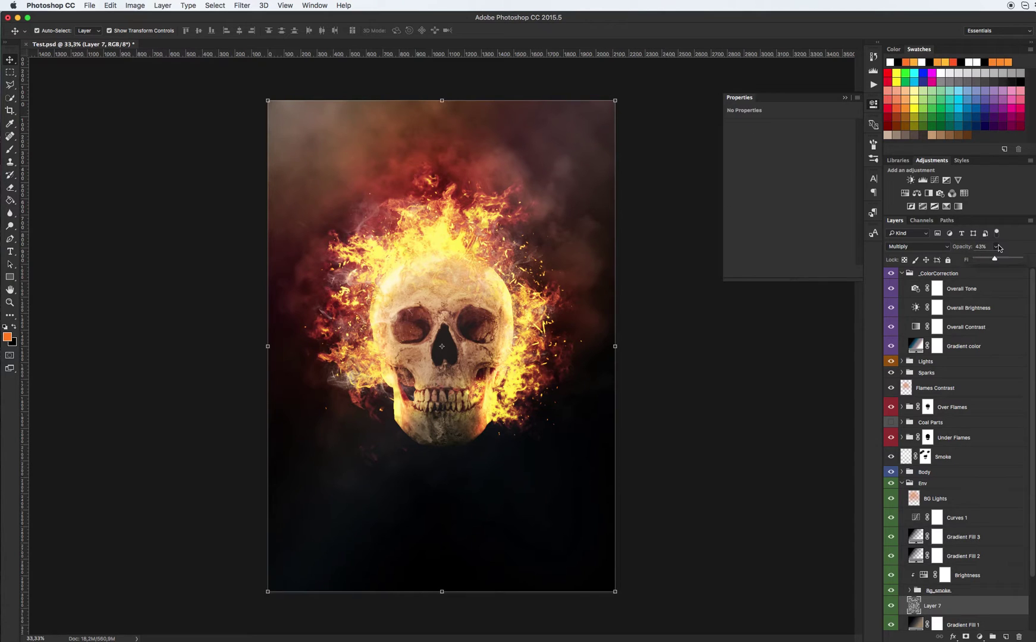
# Edit the Gradient Fill 1 layer, recolouring its gradient stop at 100% to a dark grey sampled from the gradient.
pyautogui.doubleClick(916, 624)
pyautogui.click(774, 363)
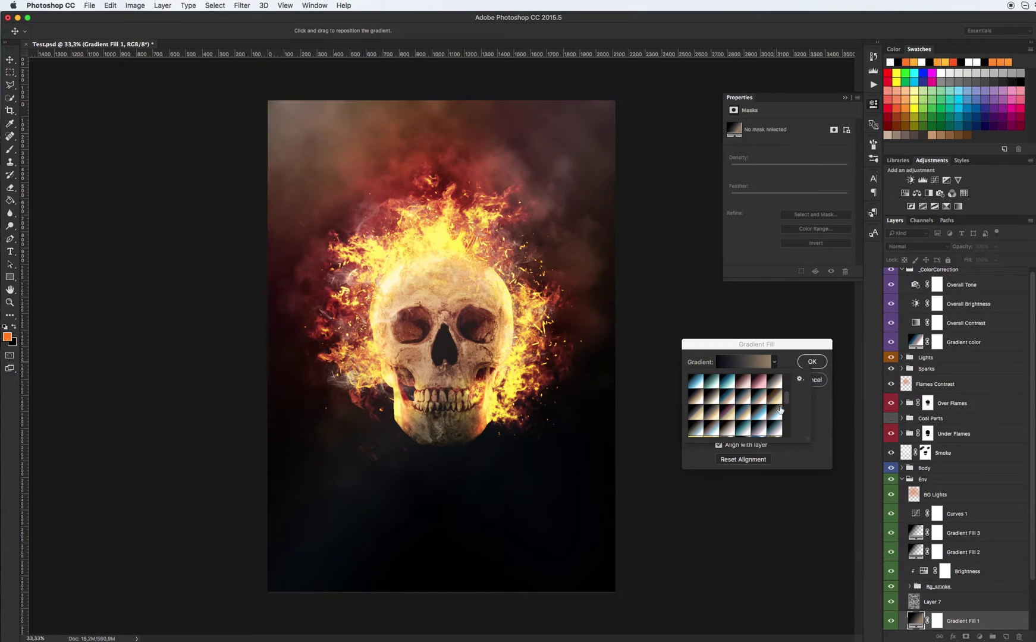
pyautogui.click(762, 362)
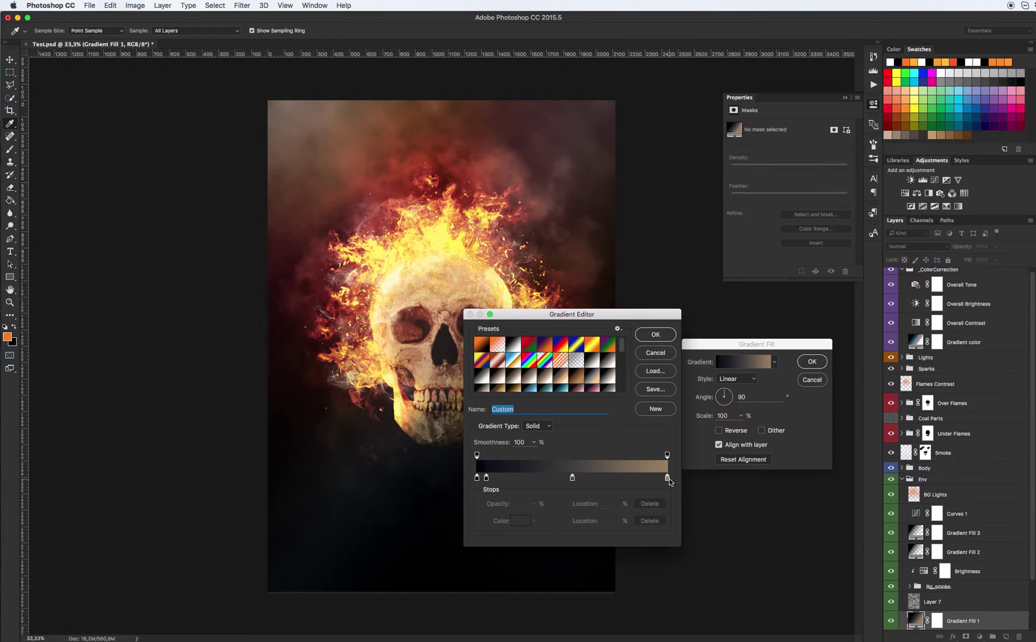
pyautogui.click(668, 477)
pyautogui.click(543, 460)
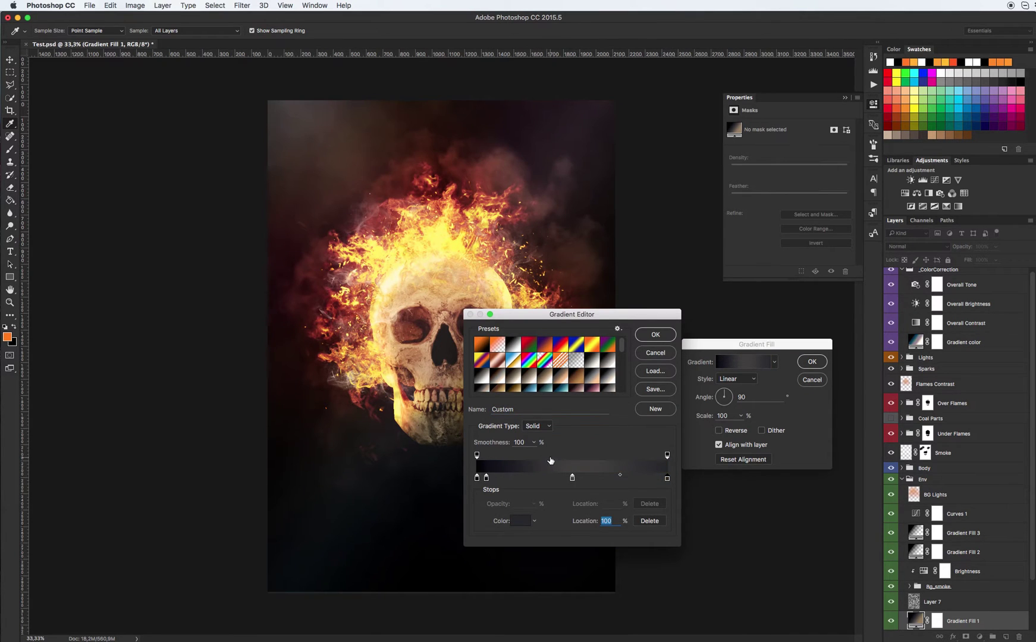
pyautogui.click(674, 336)
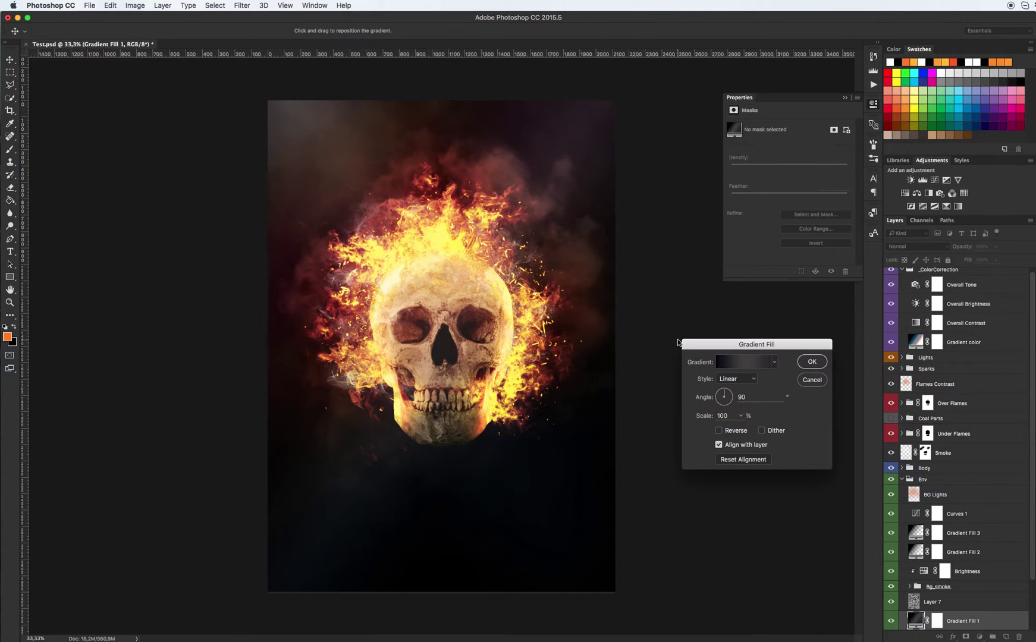
pyautogui.click(812, 362)
# Set the BG Lights layer's opacity to 100% and collapse the Env group.
pyautogui.click(931, 496)
pyautogui.click(995, 246)
pyautogui.moveTo(994, 260); pyautogui.dragTo(1010, 261)
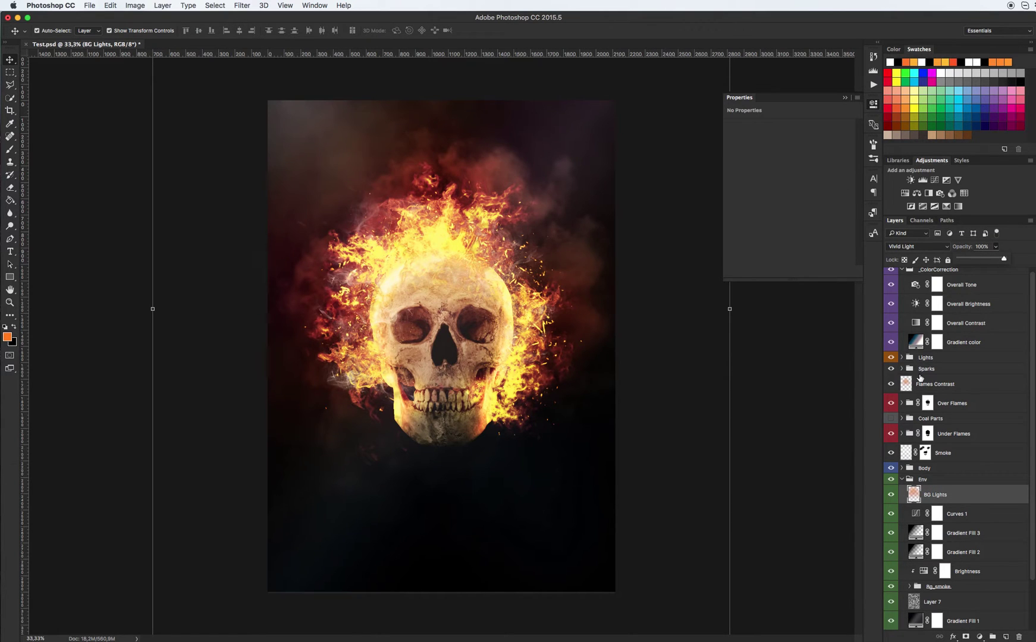
pyautogui.click(902, 480)
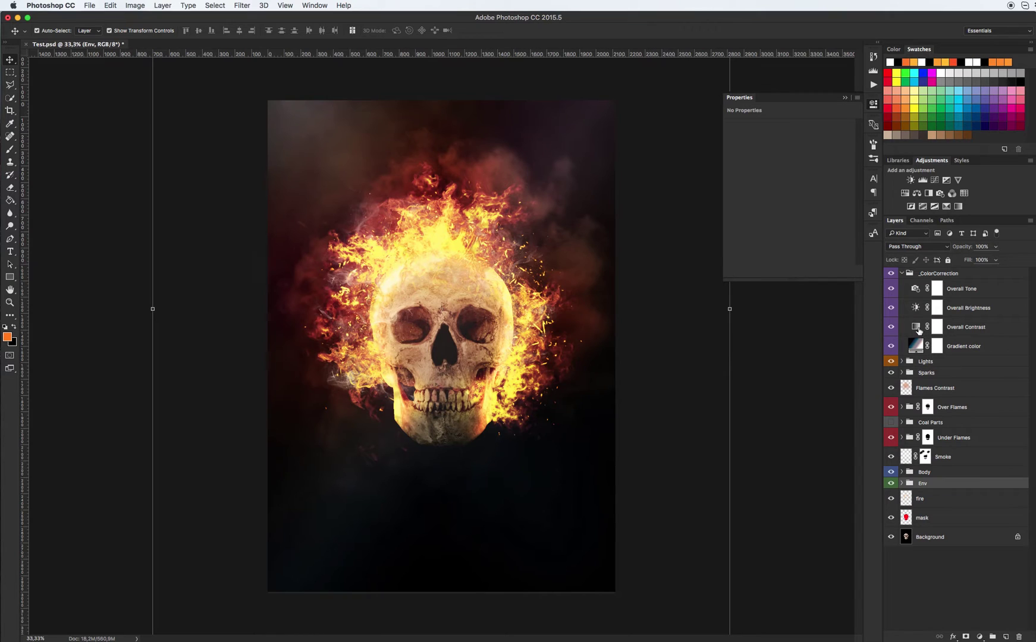
# Adjust the opacity of the Overall Contrast gradient map layer in the _ColorCorrection group.
pyautogui.click(916, 326)
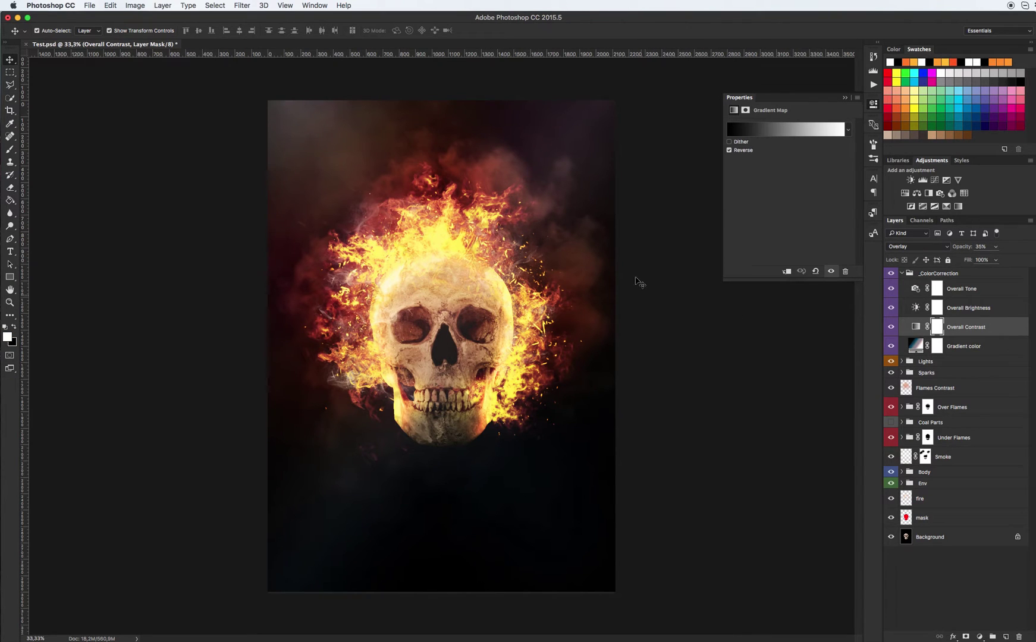
pyautogui.click(996, 246)
pyautogui.moveTo(998, 260); pyautogui.dragTo(1007, 260)
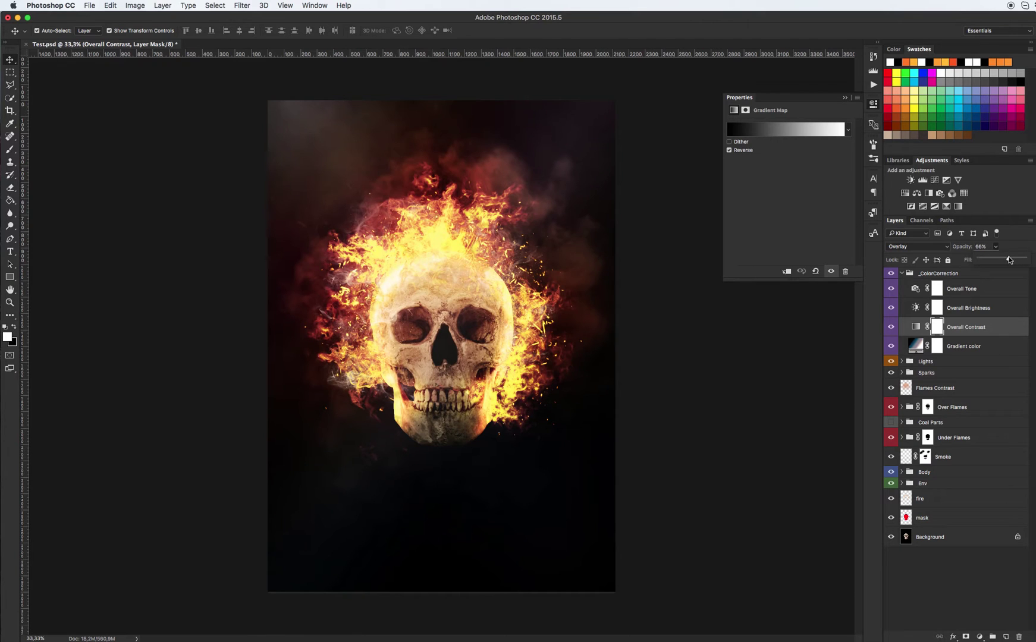
pyautogui.moveTo(1015, 260); pyautogui.dragTo(1008, 260)
# Fine-tune the brightness of the Overall Brightness adjustment layer.
pyautogui.click(972, 307)
pyautogui.click(993, 248)
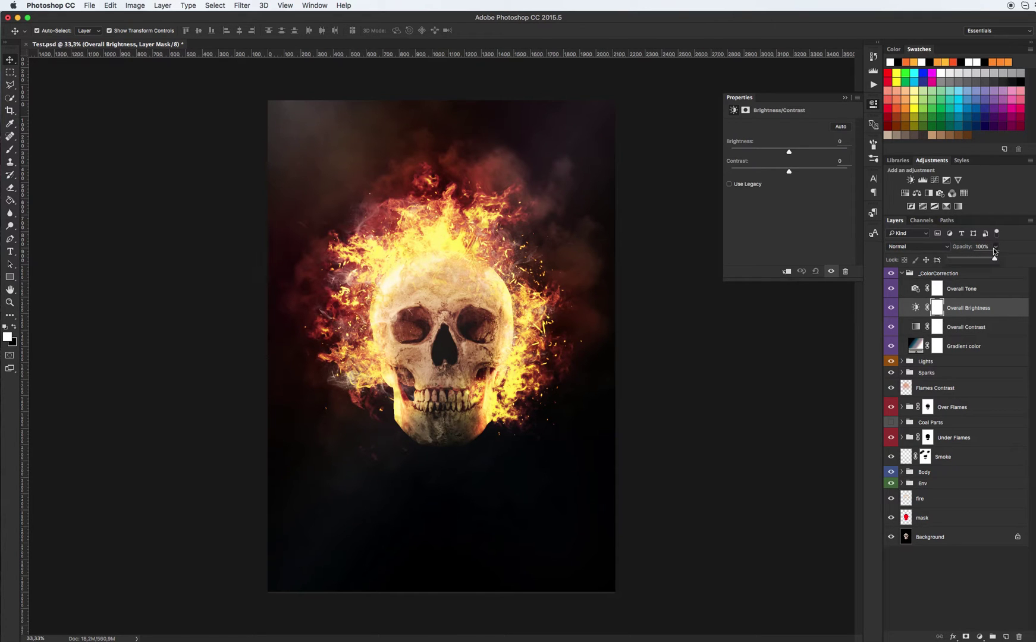
pyautogui.moveTo(790, 153); pyautogui.dragTo(787, 153)
# Give the Overall Tone photo filter the custom red #ec0000 with a density of about 40%, and collapse the _ColorCorrection group.
pyautogui.click(914, 289)
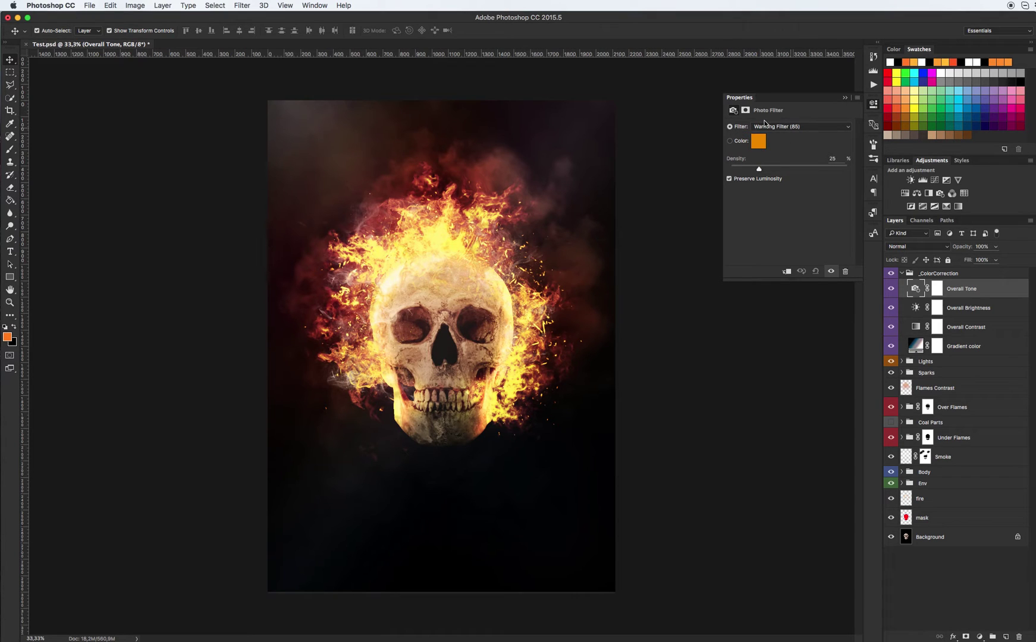
pyautogui.click(730, 141)
pyautogui.moveTo(782, 170); pyautogui.dragTo(802, 170)
pyautogui.click(757, 143)
pyautogui.click(754, 455)
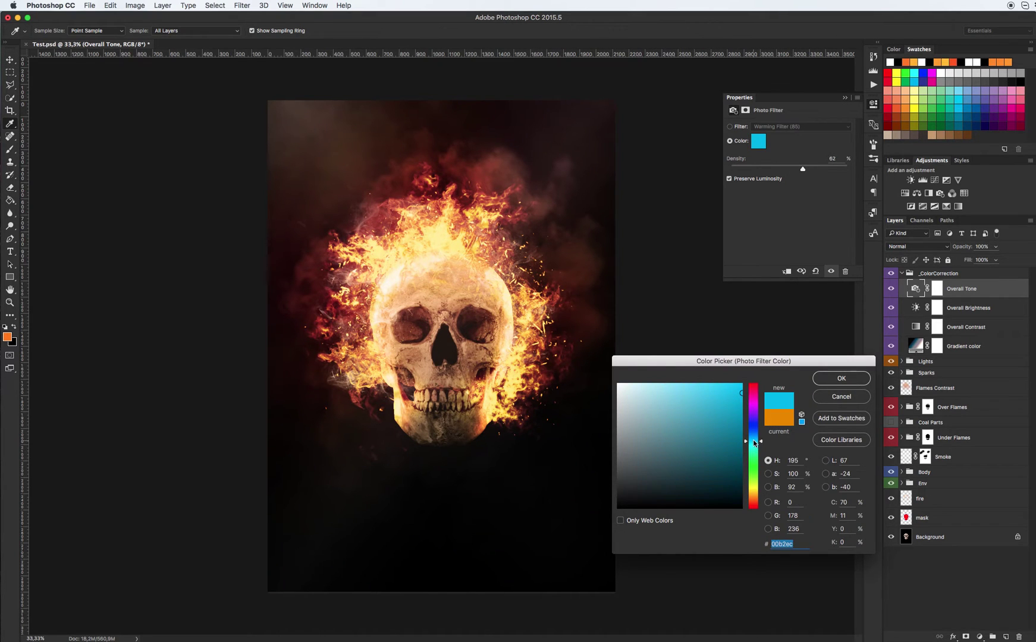
pyautogui.moveTo(753, 460); pyautogui.dragTo(756, 522)
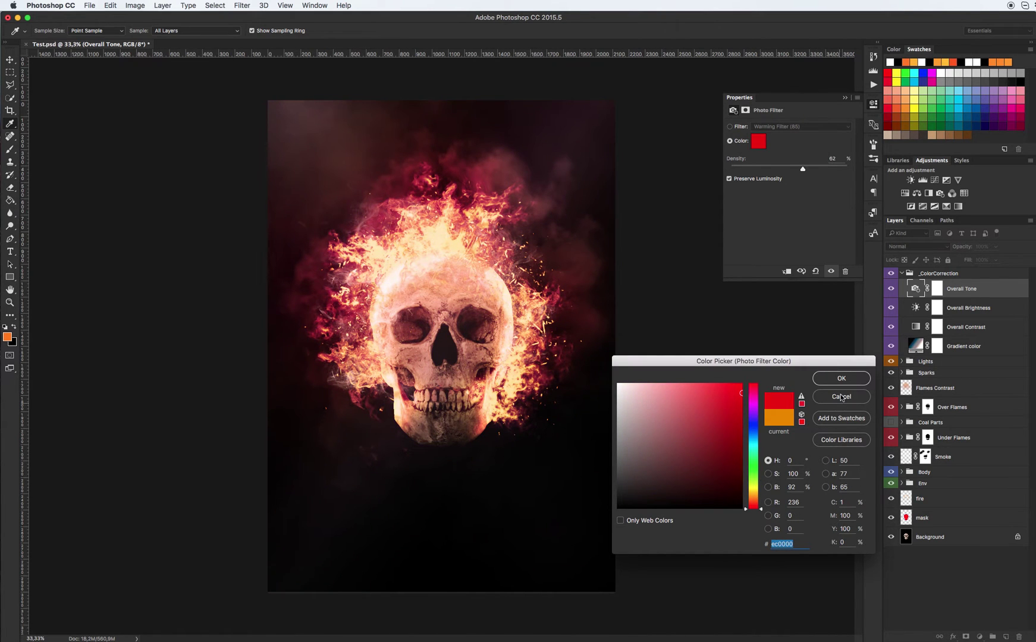
pyautogui.click(844, 379)
pyautogui.moveTo(804, 173); pyautogui.dragTo(773, 170)
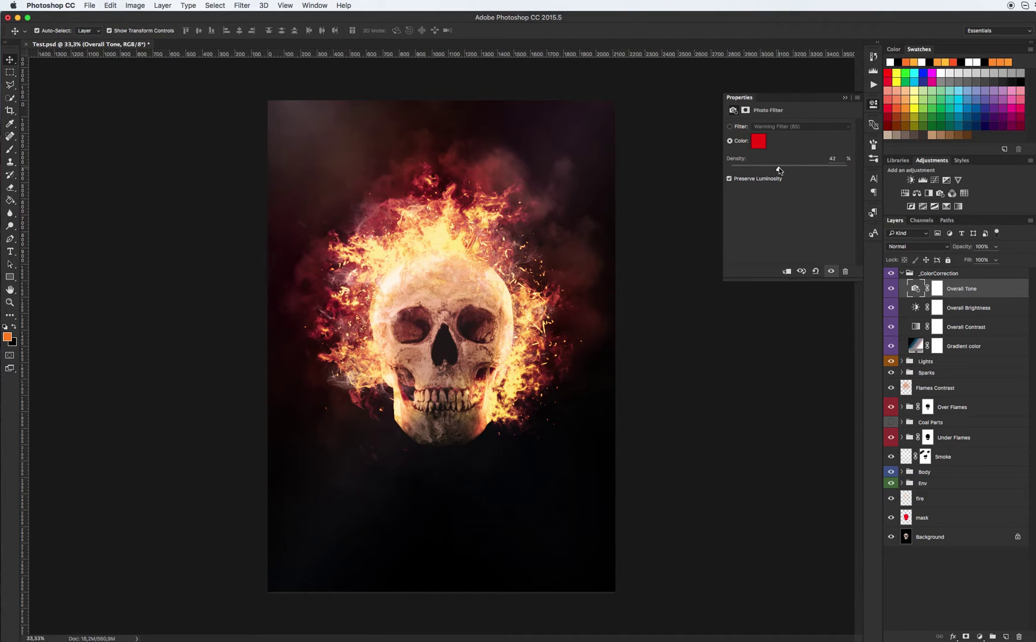
pyautogui.click(902, 274)
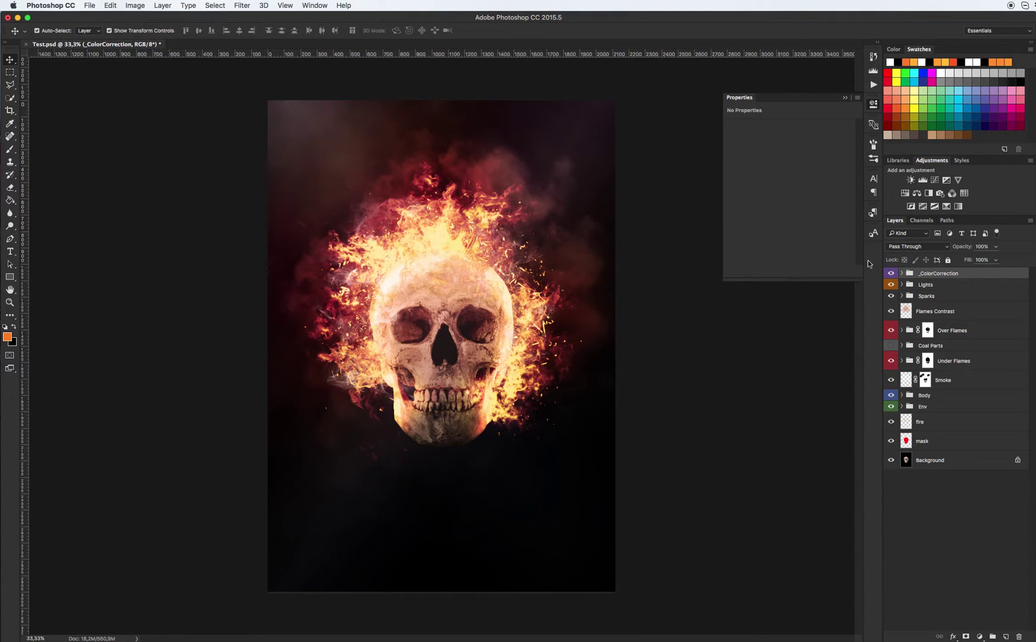
# Add a new layer above Layer 2 in the Env group's Bg_smoke subgroup and name it "add".
pyautogui.click(902, 407)
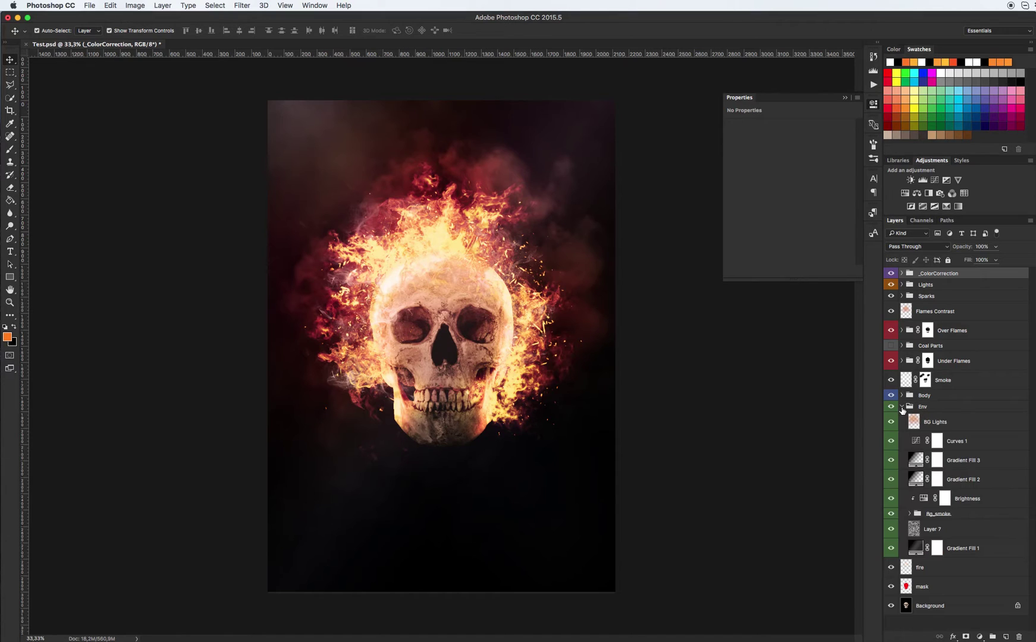
pyautogui.click(909, 512)
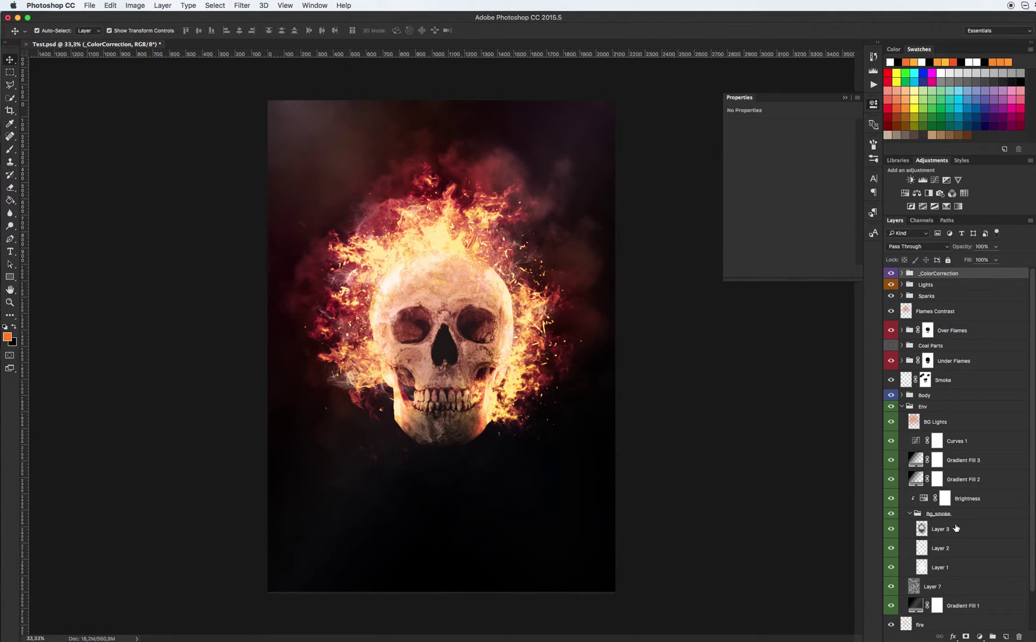
pyautogui.click(955, 550)
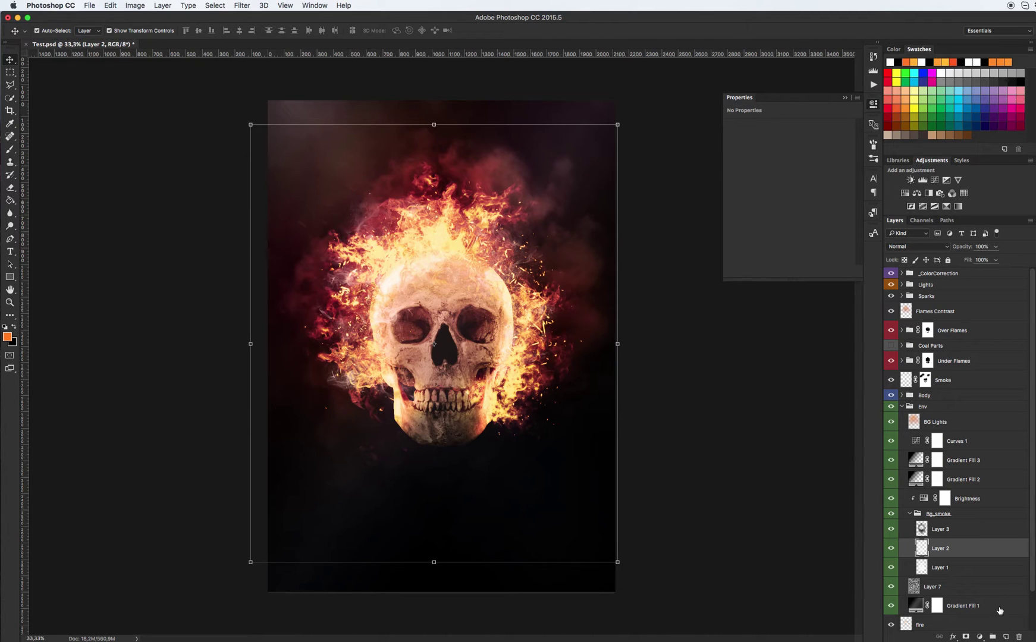
pyautogui.click(1005, 637)
pyautogui.doubleClick(941, 548)
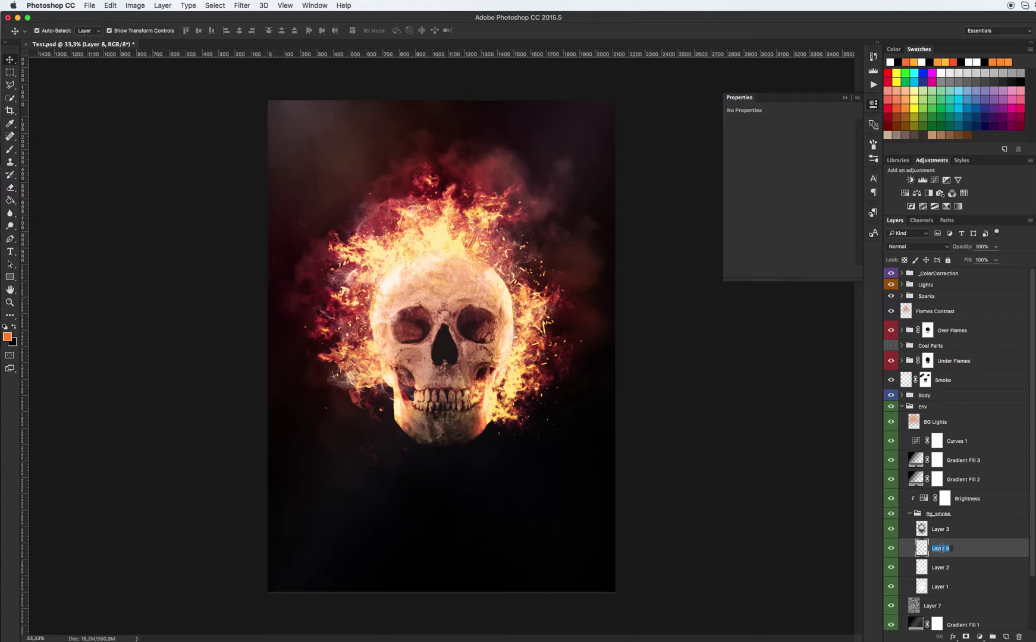
pyautogui.write('add')
pyautogui.press('Return')
# Paint orange smoke around the top of the skull on the "add" layer with the first 1300 px smoke brush.
pyautogui.press('b')
pyautogui.rightClick(507, 352)
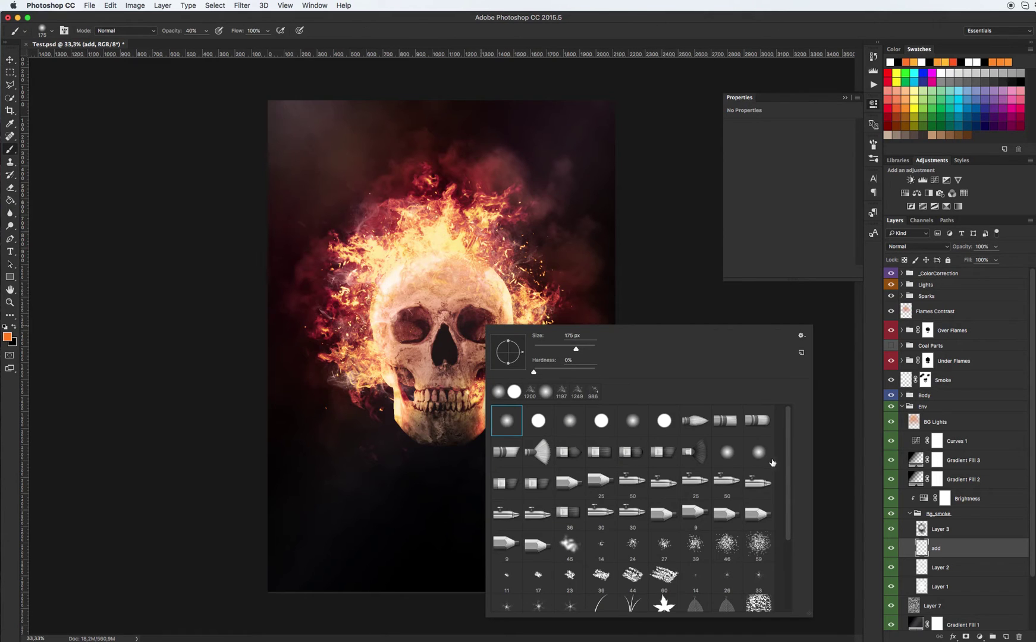
pyautogui.scroll(-5, 778, 553)
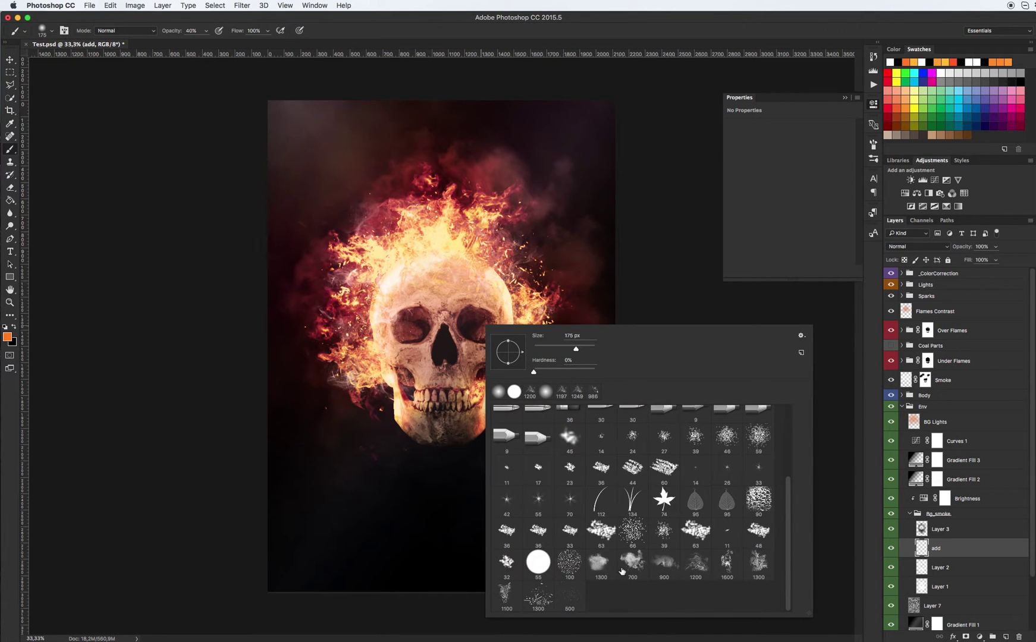
pyautogui.click(601, 561)
pyautogui.press('Return')
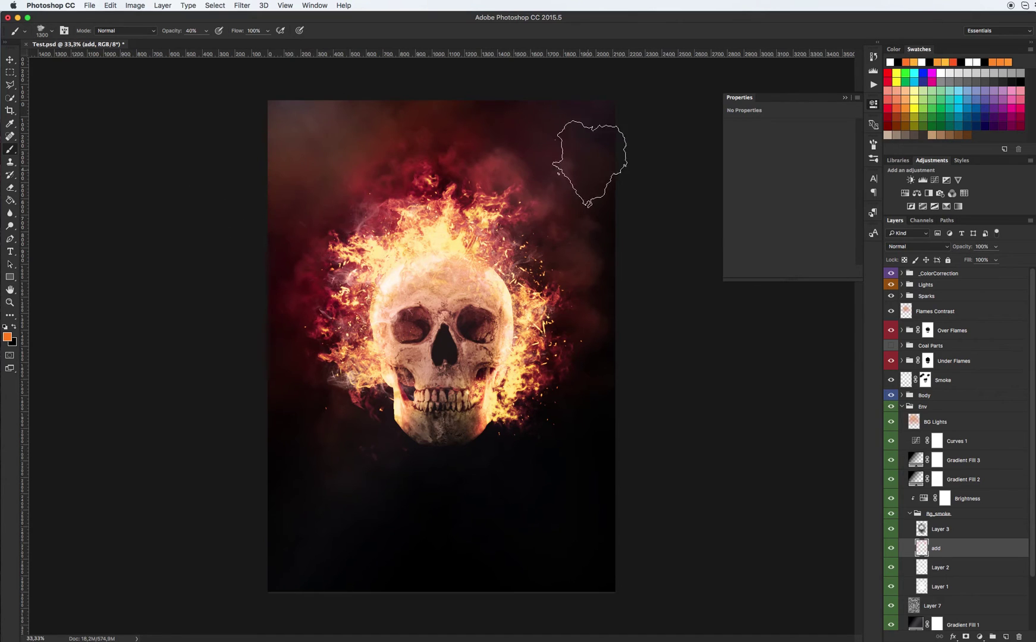
# Paint more smoke on the "add" layer with the 700 px smoke brush, using black beside the flames, and collapse the Env group.
pyautogui.rightClick(495, 276)
pyautogui.doubleClick(651, 517)
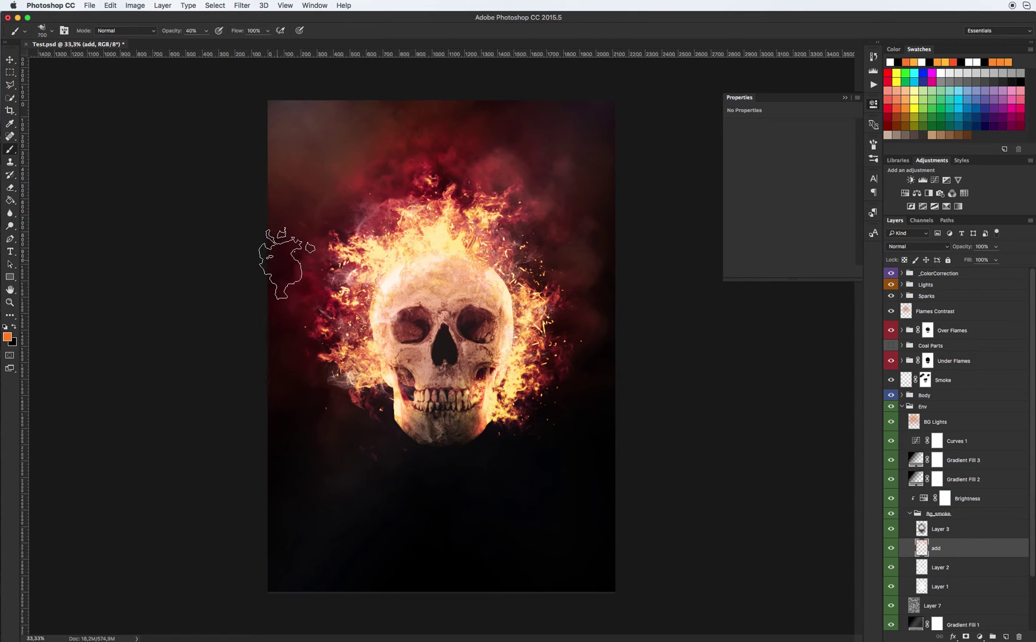
pyautogui.press('d')
pyautogui.moveTo(307, 273)
pyautogui.mouseDown()
pyautogui.moveTo(449, 170)
pyautogui.moveTo(521, 228)
pyautogui.moveTo(523, 247)
pyautogui.moveTo(531, 149)
pyautogui.moveTo(503, 144)
pyautogui.moveTo(598, 288)
pyautogui.moveTo(392, 184)
pyautogui.moveTo(354, 185)
pyautogui.moveTo(292, 158)
pyautogui.moveTo(285, 279)
pyautogui.moveTo(304, 236)
pyautogui.moveTo(306, 330)
pyautogui.moveTo(335, 365)
pyautogui.mouseUp()
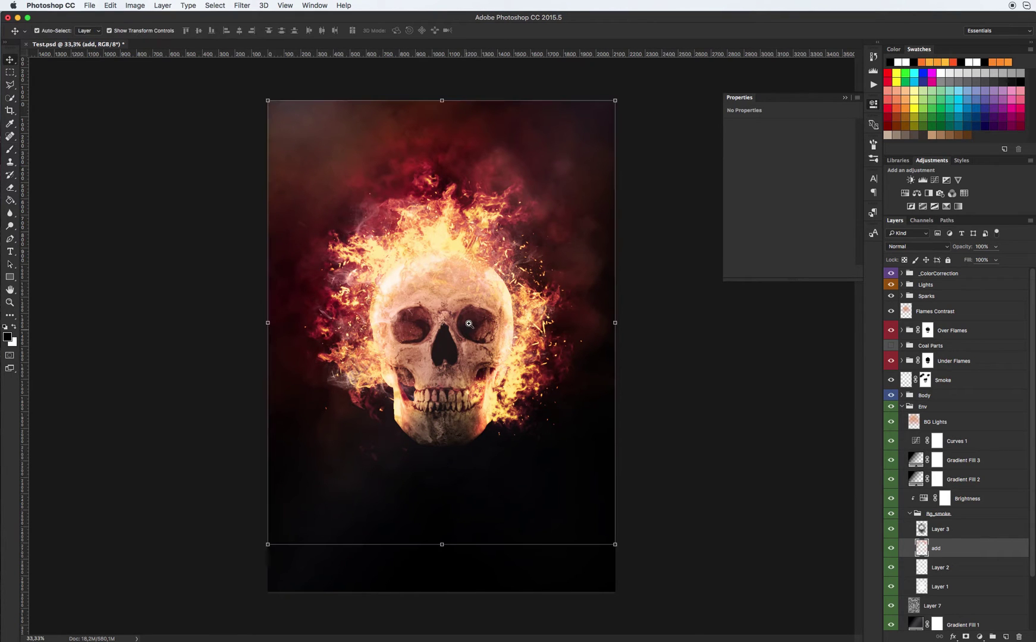
pyautogui.press('z')
pyautogui.keyDown('alt'); pyautogui.click(448, 313); pyautogui.keyUp('alt')
pyautogui.click(449, 313)
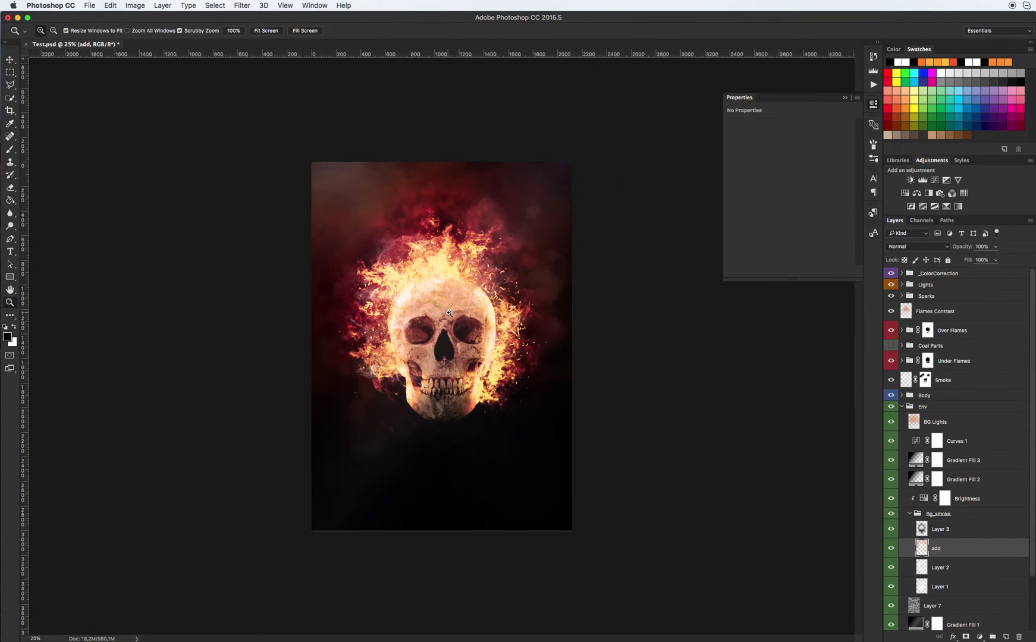
pyautogui.press('v')
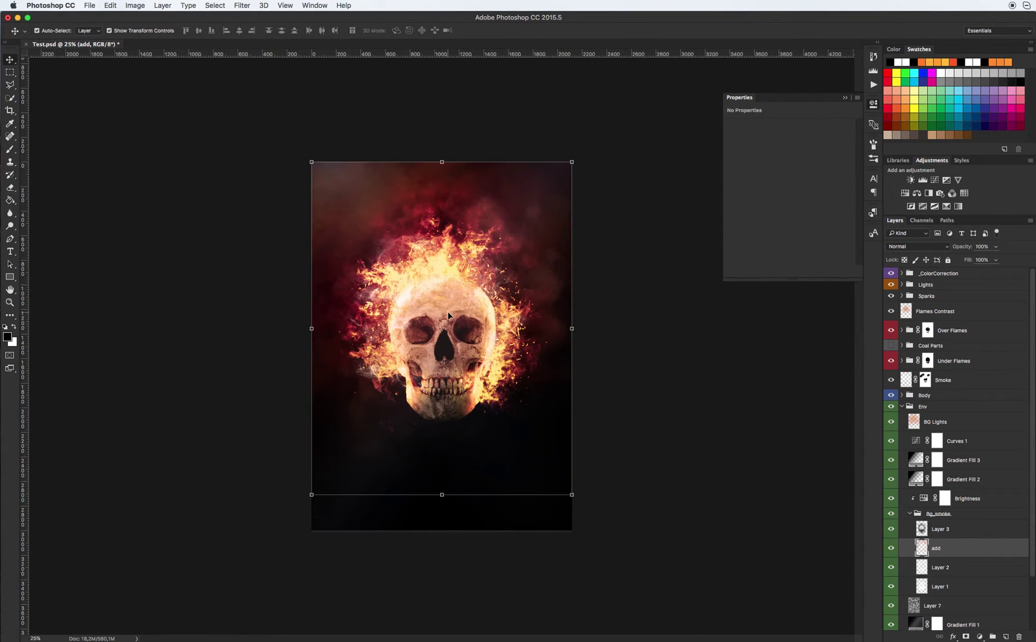
pyautogui.click(901, 407)
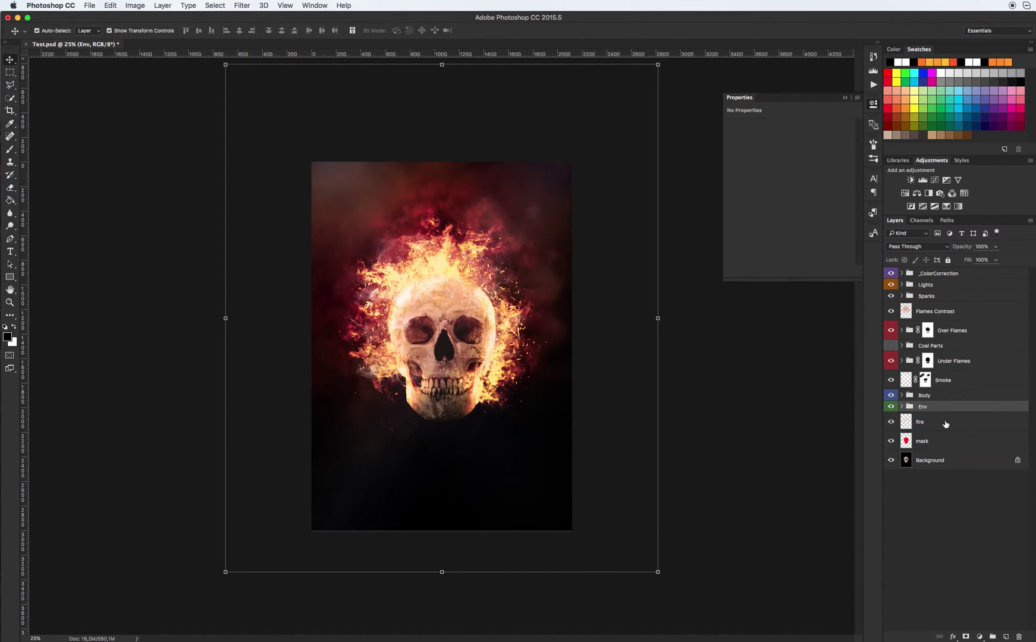
# Add the title "TEST" on a text layer above the _ColorCorrection group, scaled to about 1562% and placed just above the skull.
pyautogui.click(968, 275)
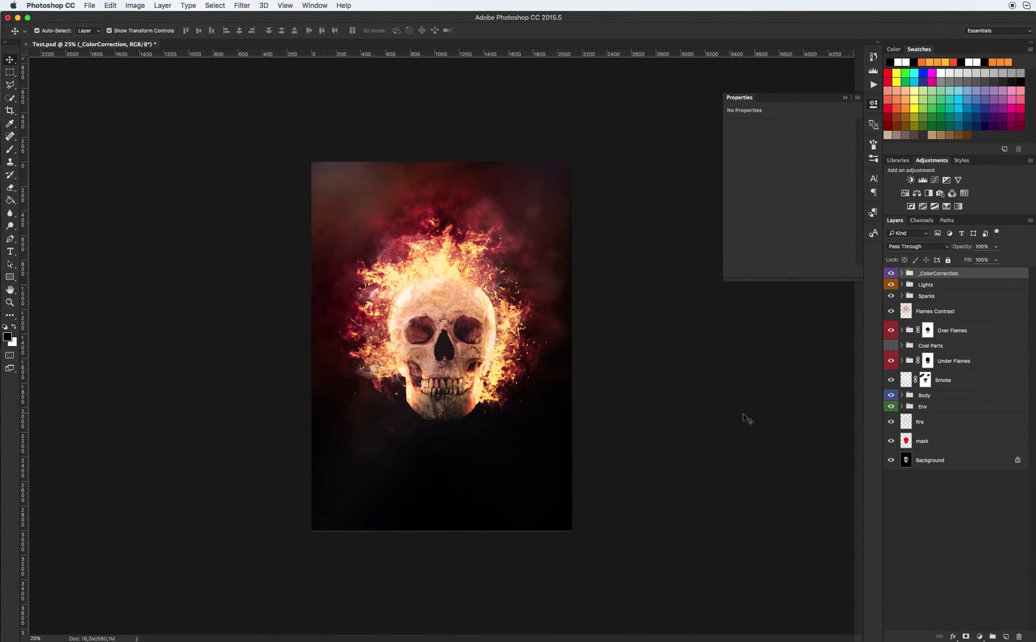
pyautogui.press('t')
pyautogui.click(440, 291)
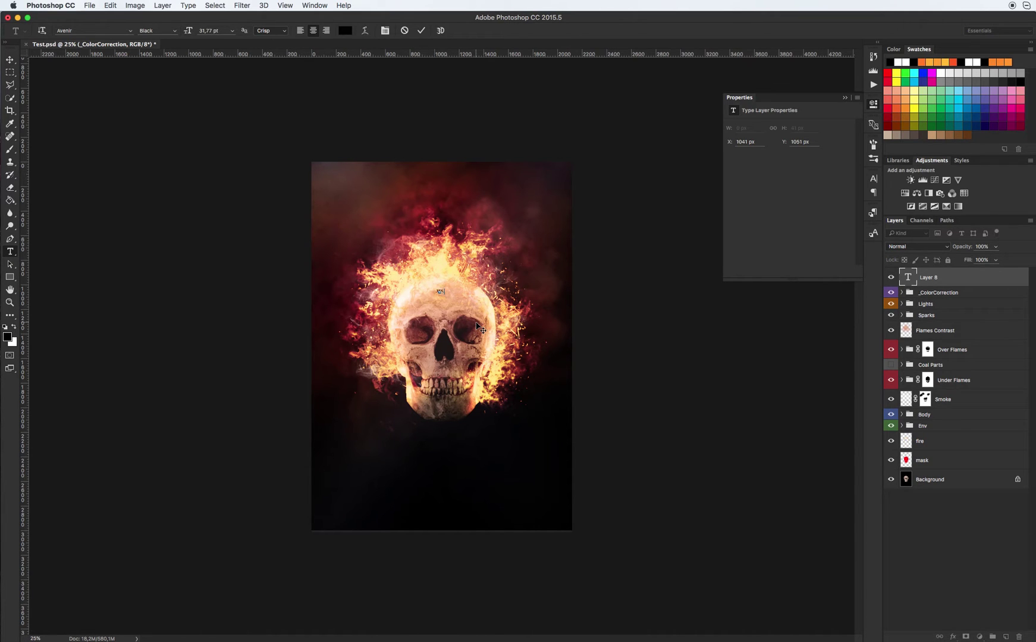
pyautogui.press('super+Return')
pyautogui.press('super+t')
pyautogui.moveTo(447, 295); pyautogui.dragTo(485, 235)
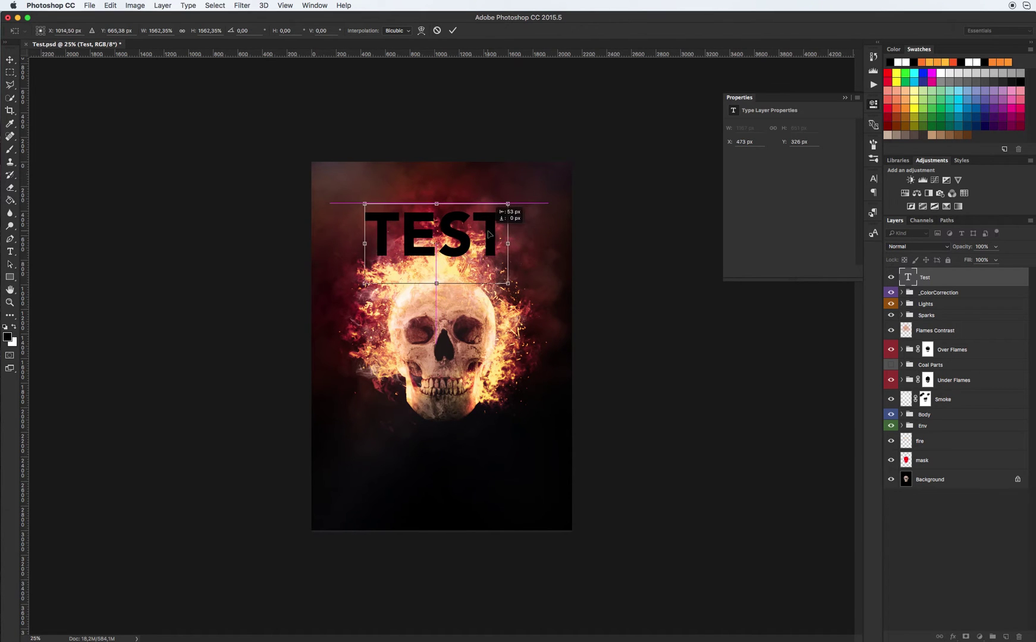
pyautogui.press('Return')
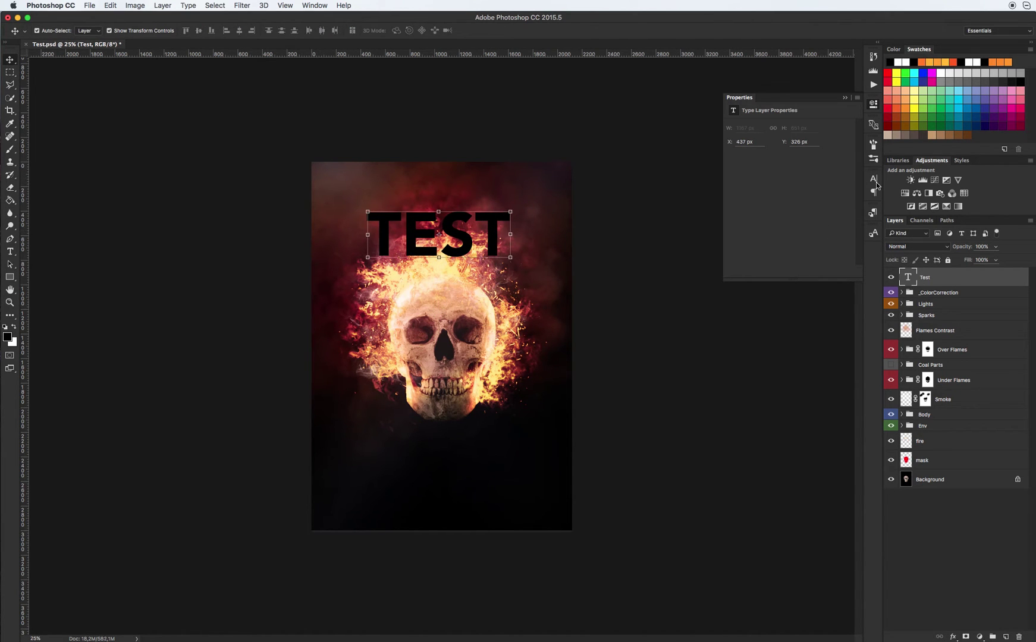
# Change the TEST title's text colour to white.
pyautogui.click(873, 178)
pyautogui.click(843, 234)
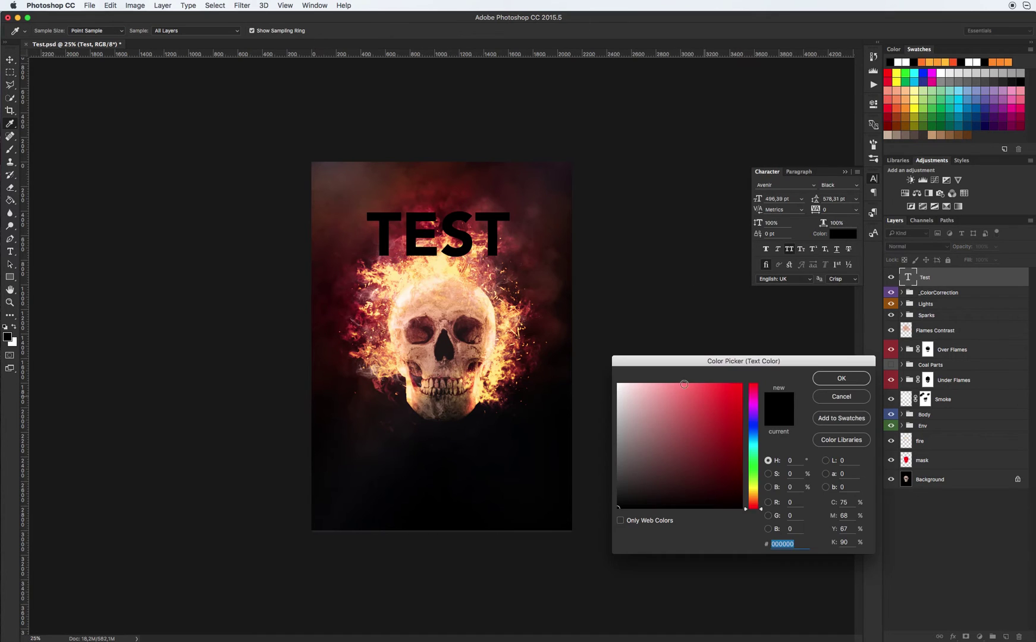
pyautogui.moveTo(684, 384); pyautogui.dragTo(603, 340)
pyautogui.click(842, 378)
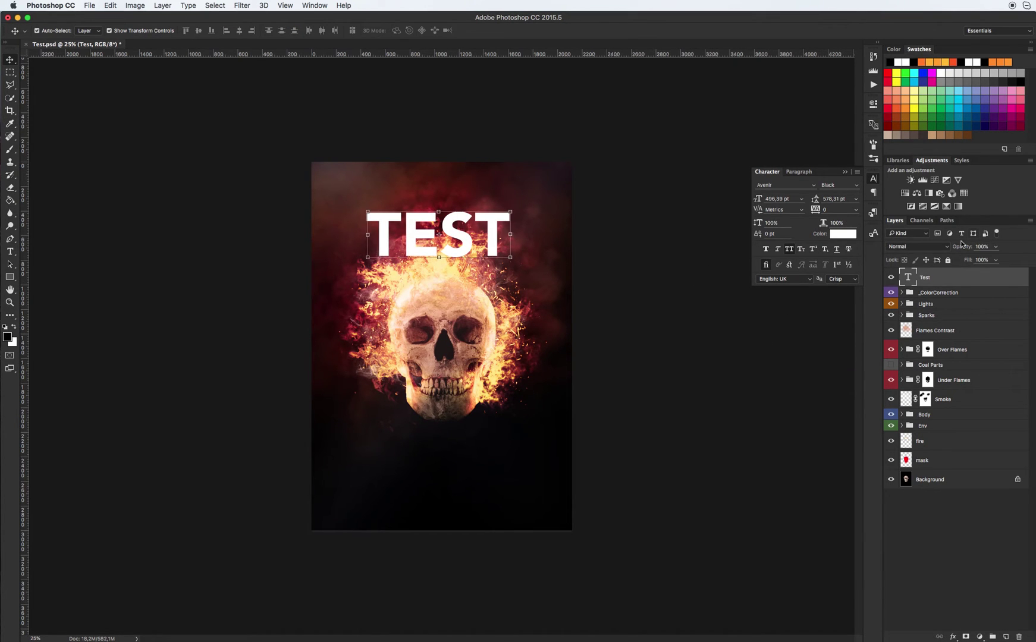
# Set the Test text layer's blend mode to Overlay and duplicate the layer.
pyautogui.click(919, 246)
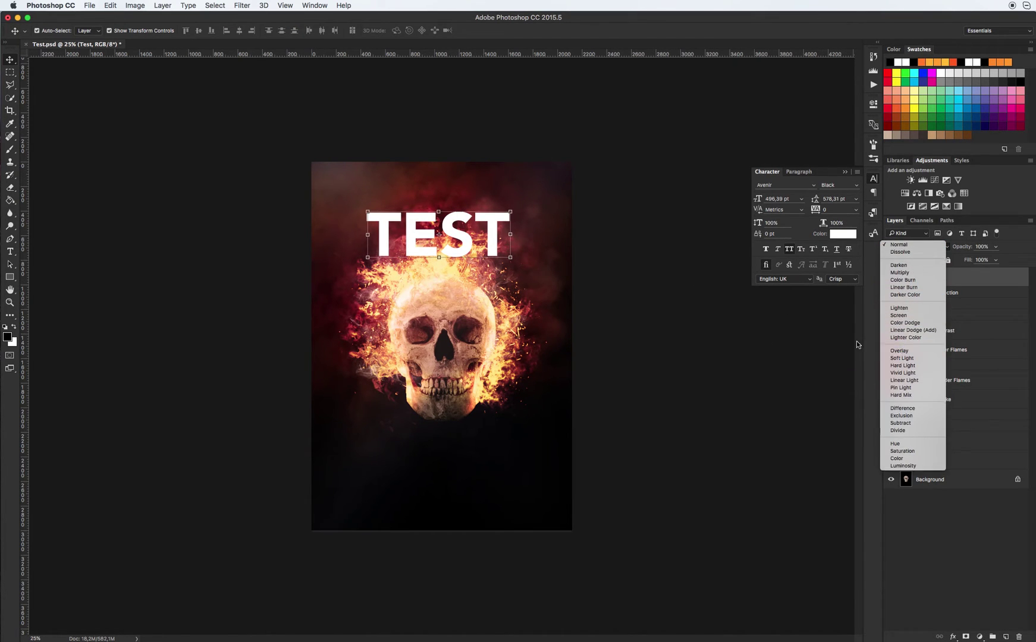
pyautogui.click(900, 352)
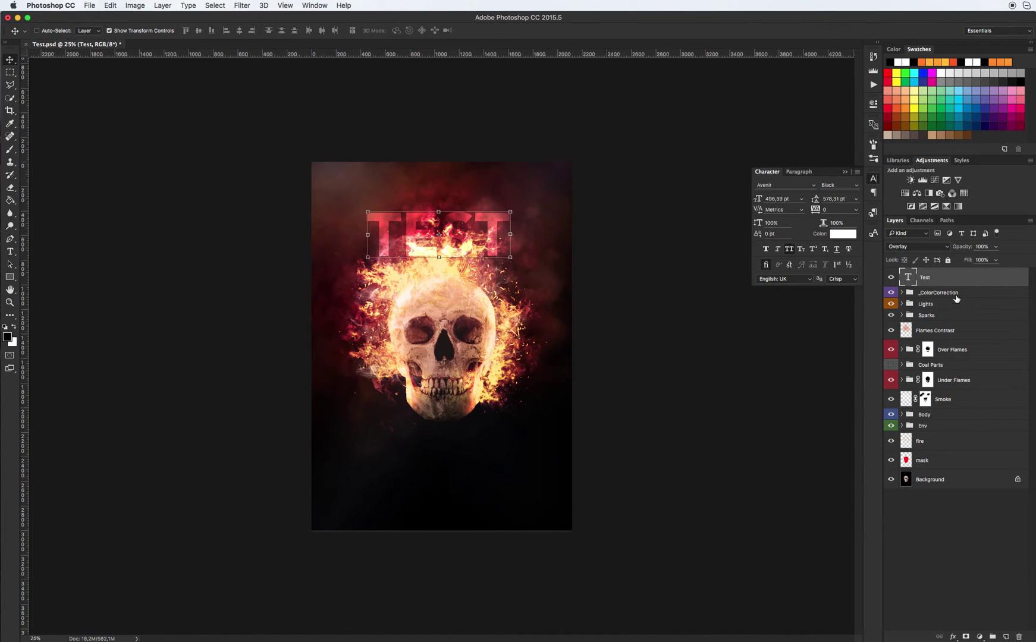
pyautogui.press('super+j')
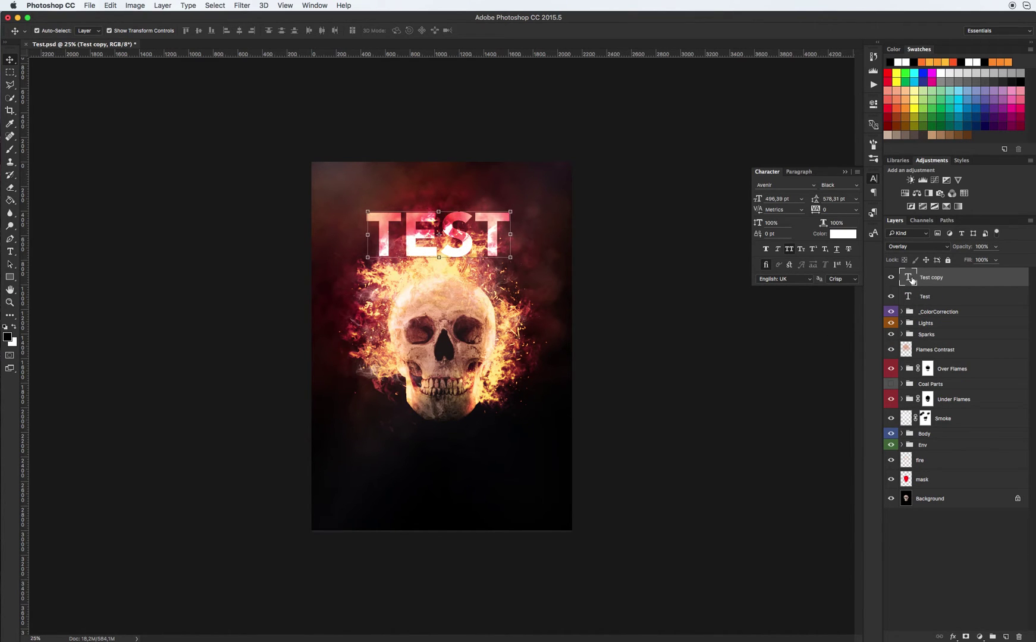
# Lower the Test copy layer's opacity, and scale the underlying Test text layer to about 105.82%, placed slightly lower over the flames.
pyautogui.moveTo(995, 246); pyautogui.dragTo(951, 259)
pyautogui.hotkey('alt', '[')
pyautogui.moveTo(478, 226); pyautogui.dragTo(516, 214)
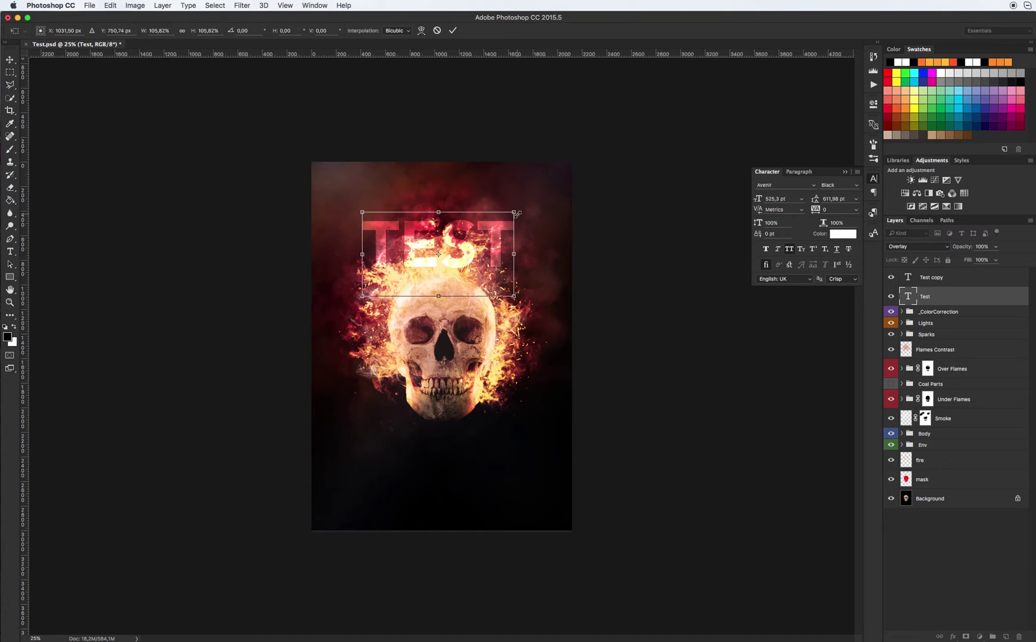
pyautogui.press('Return')
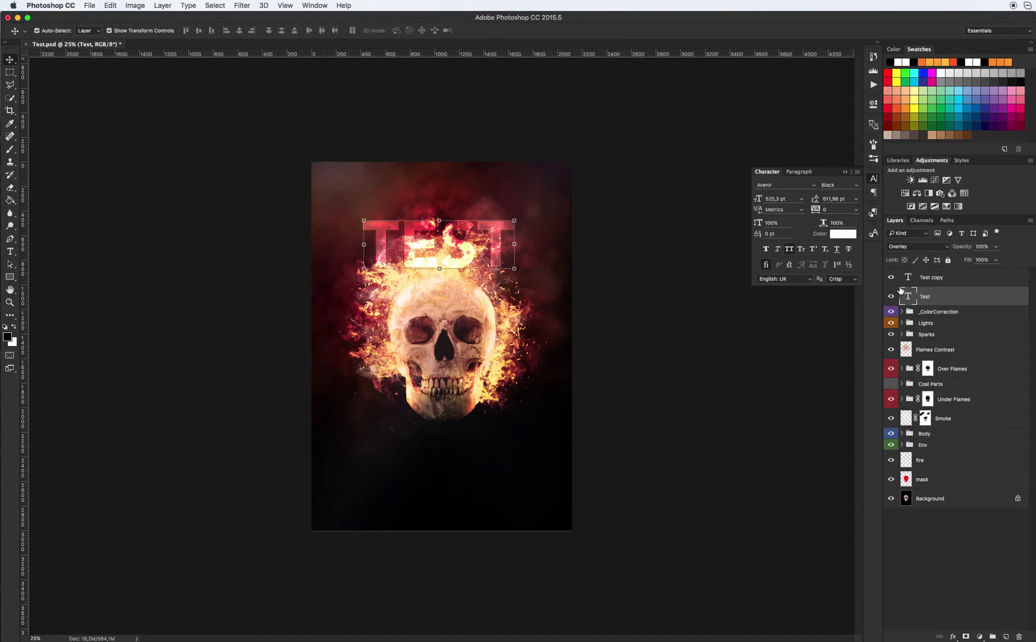
# Show the Timeline and run the Add Animation action from the Animated Fire set, then briefly play back the animation.
pyautogui.click(872, 87)
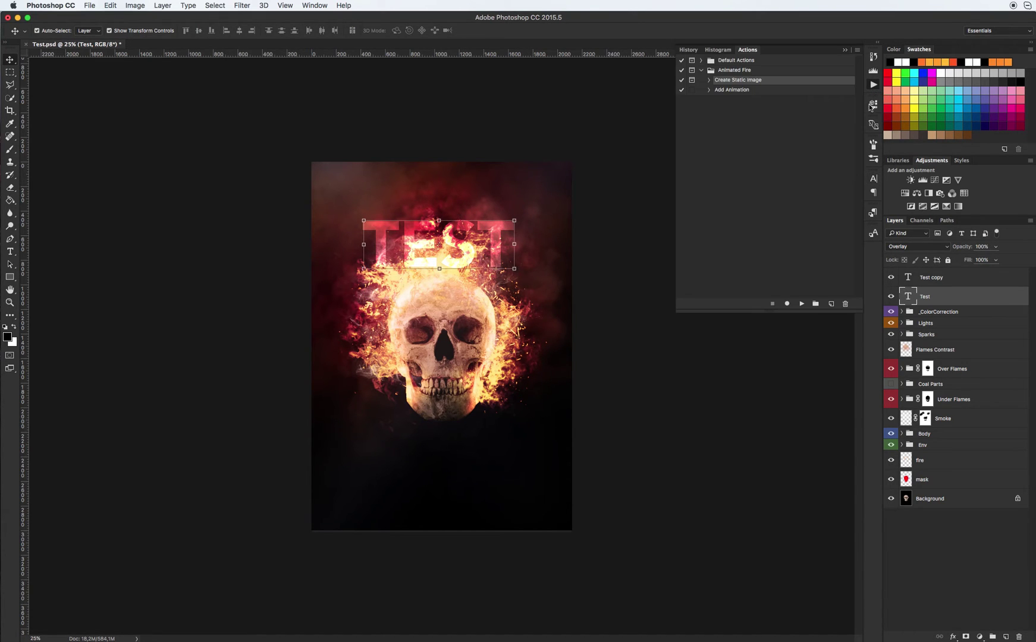
pyautogui.click(733, 91)
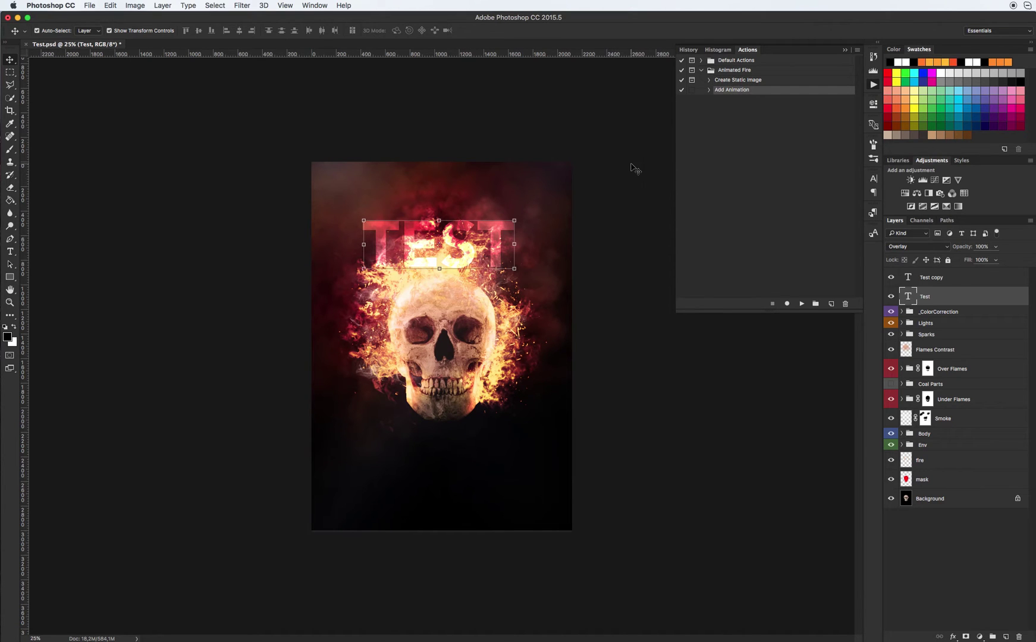
pyautogui.click(315, 6)
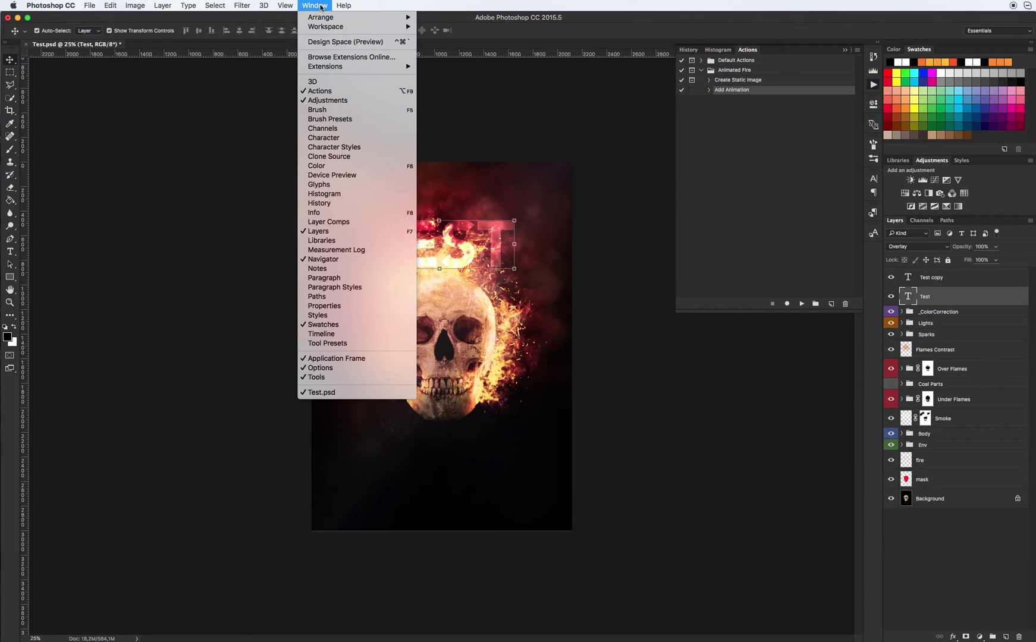
pyautogui.click(332, 334)
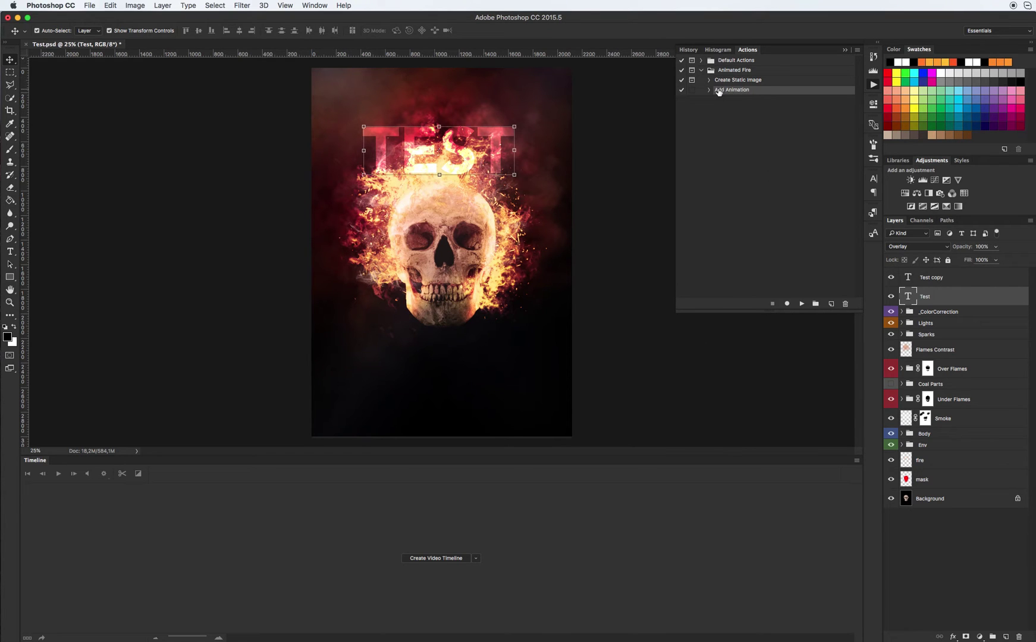
pyautogui.click(801, 303)
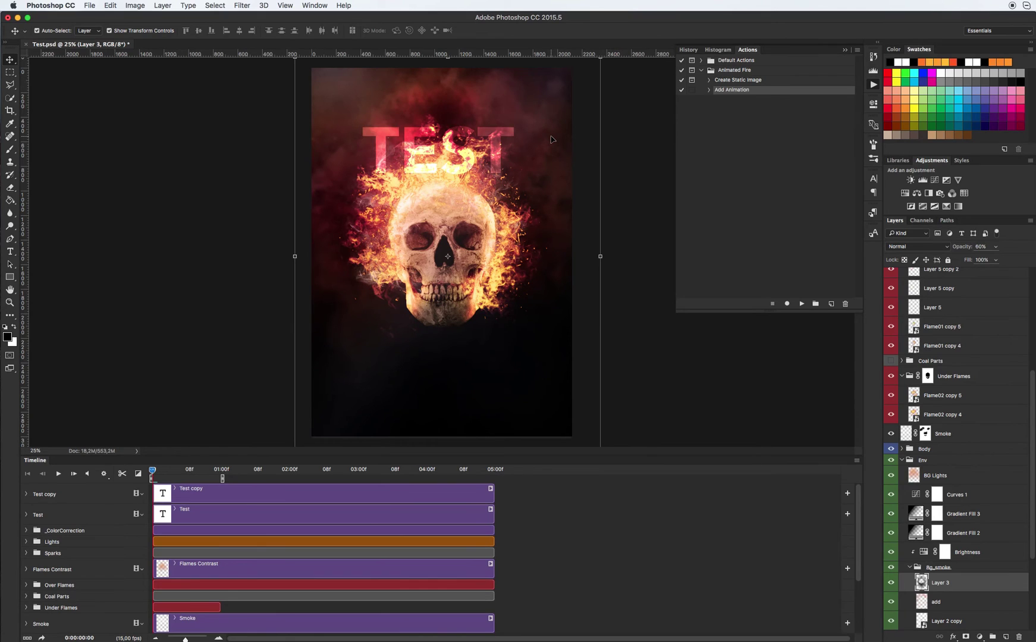
pyautogui.click(58, 475)
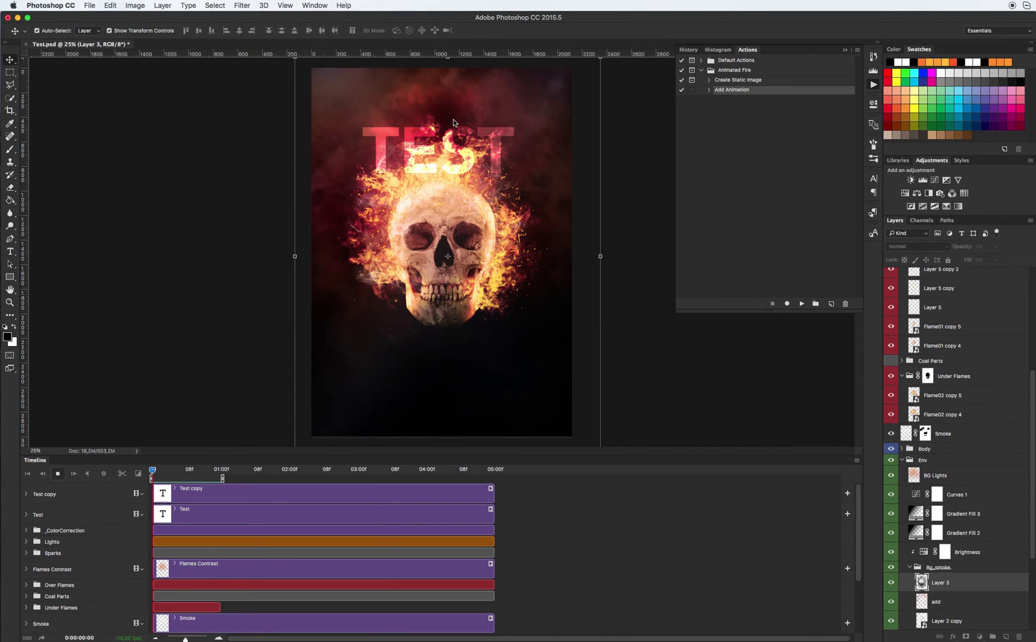
pyautogui.press('space')
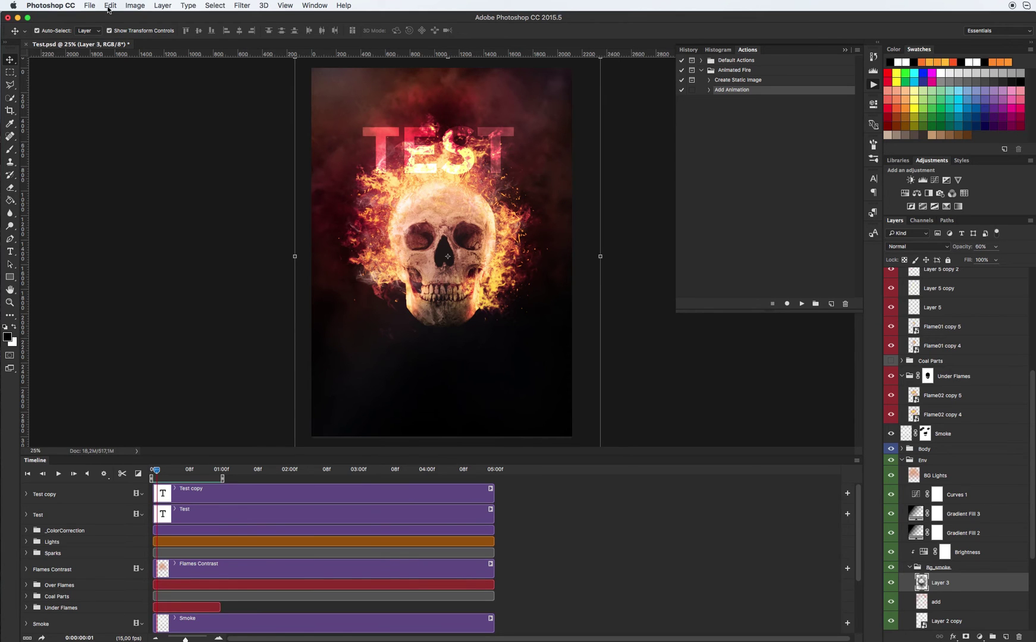
# Open the animation in Save for Web and set the GIF's export width to 800 px.
pyautogui.click(90, 7)
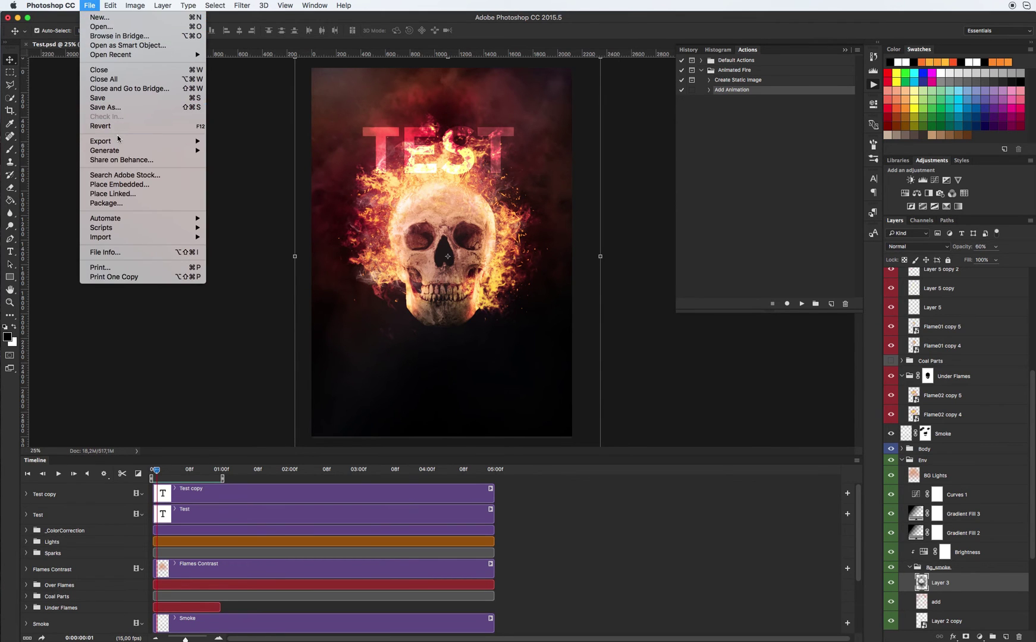
pyautogui.moveTo(122, 141)
pyautogui.click(255, 181)
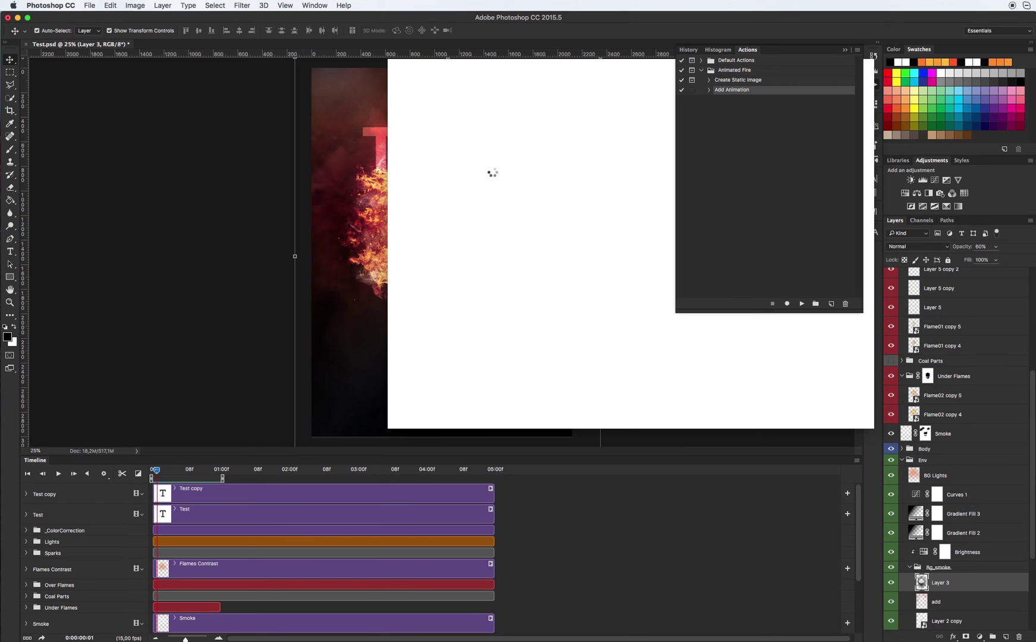
pyautogui.scroll(-5, 479, 173)
pyautogui.hscroll(5, 479, 173)
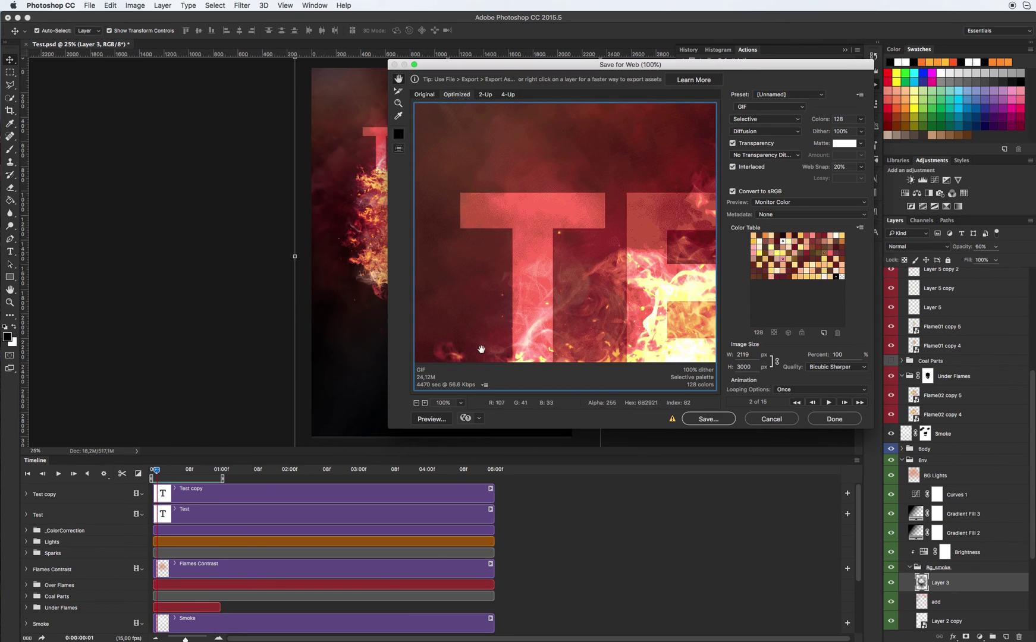
pyautogui.doubleClick(749, 354)
pyautogui.write('800')
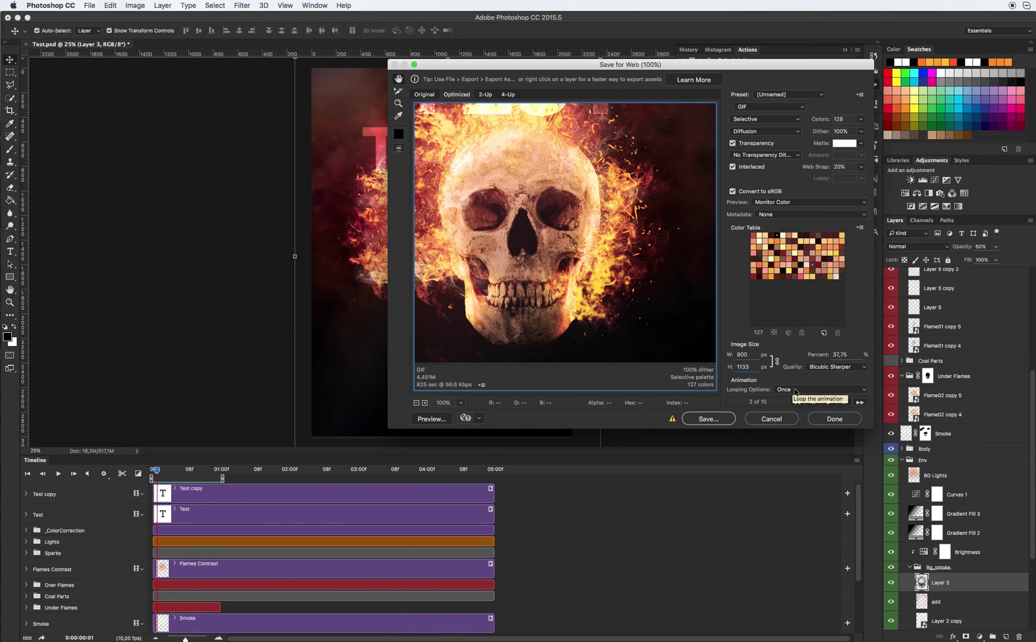
# Set the GIF to 256 colors with looping set to Forever, and save it as Test.gif in the Base folder.
pyautogui.moveTo(528, 182); pyautogui.dragTo(585, 245)
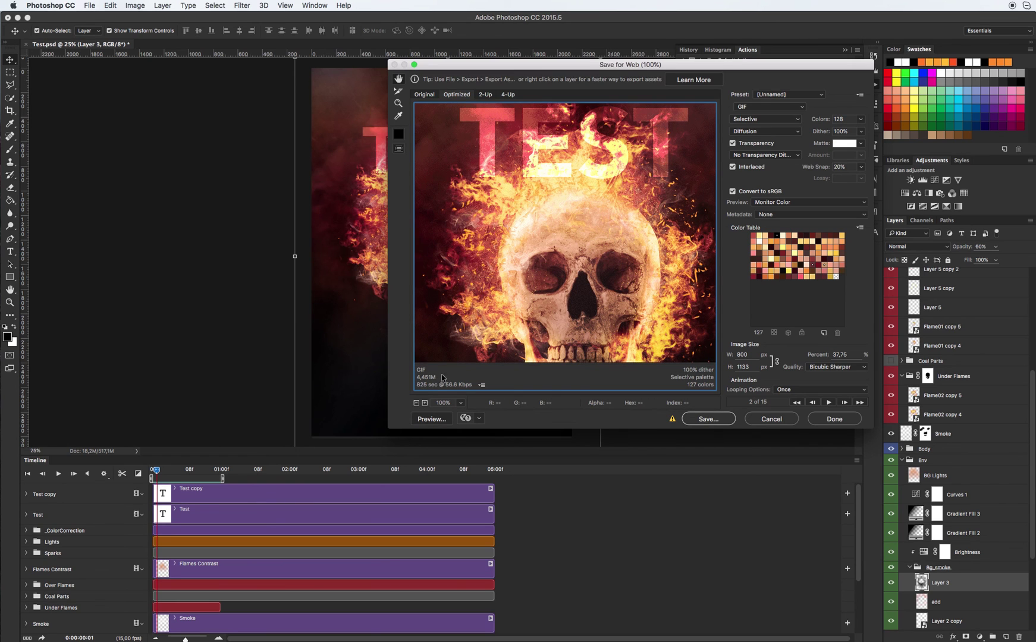
pyautogui.moveTo(542, 294); pyautogui.dragTo(593, 266)
pyautogui.click(860, 119)
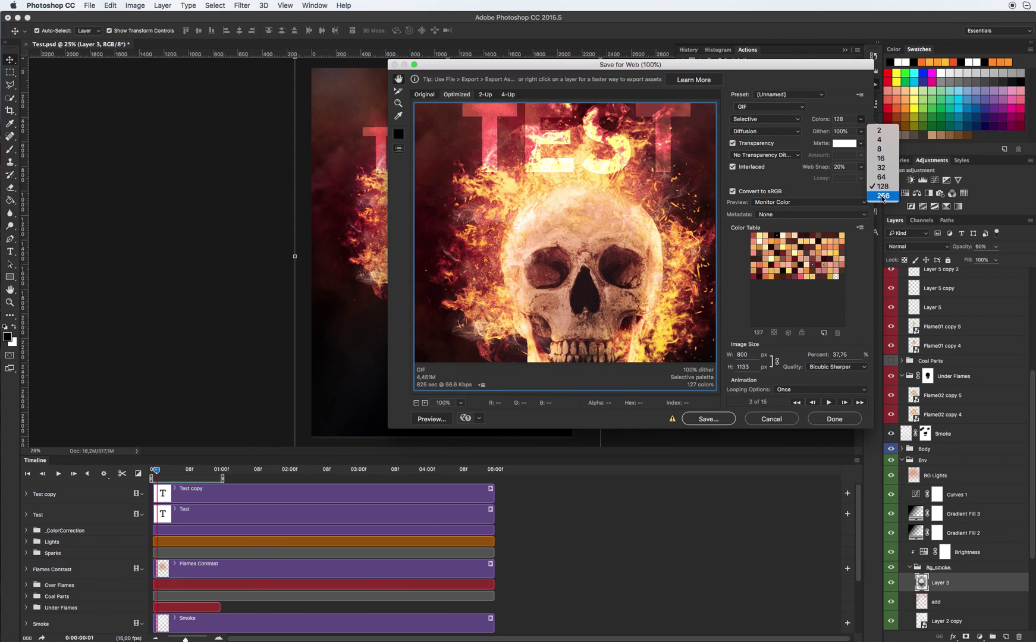
pyautogui.click(648, 165)
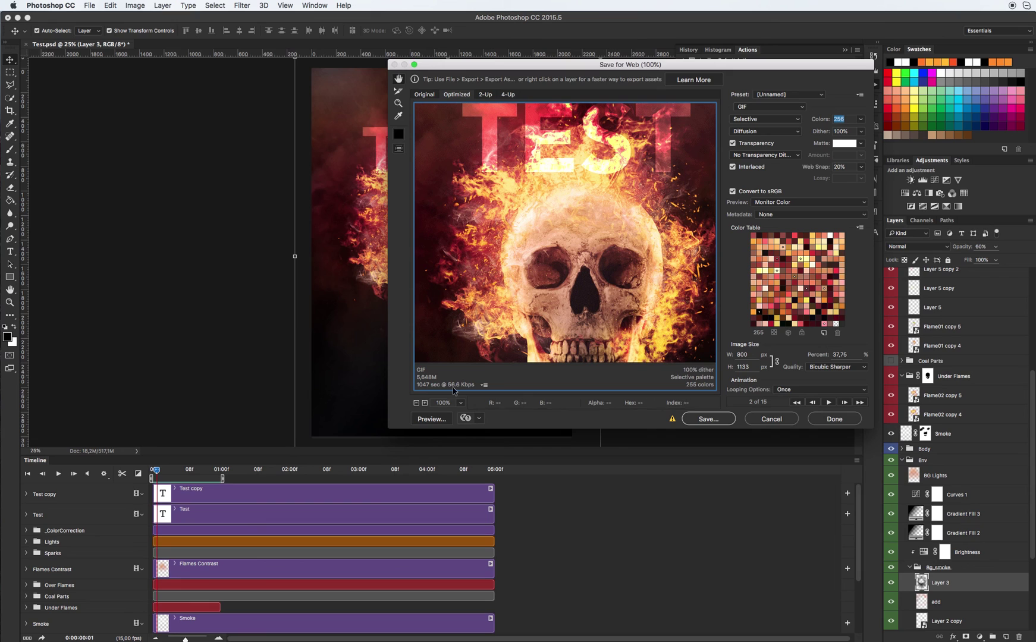
pyautogui.click(799, 390)
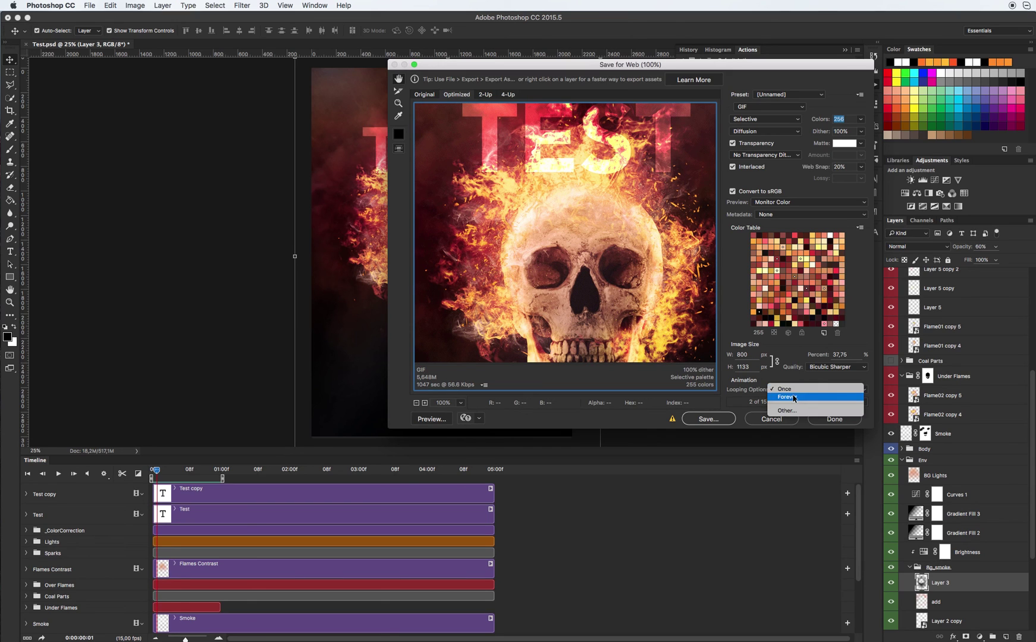
pyautogui.click(794, 398)
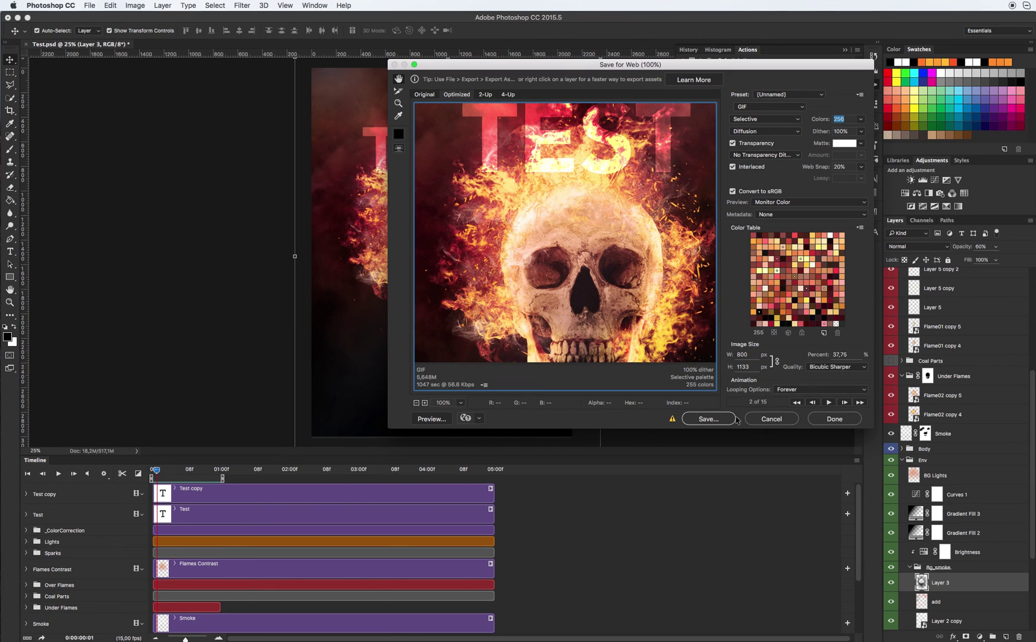
pyautogui.click(711, 421)
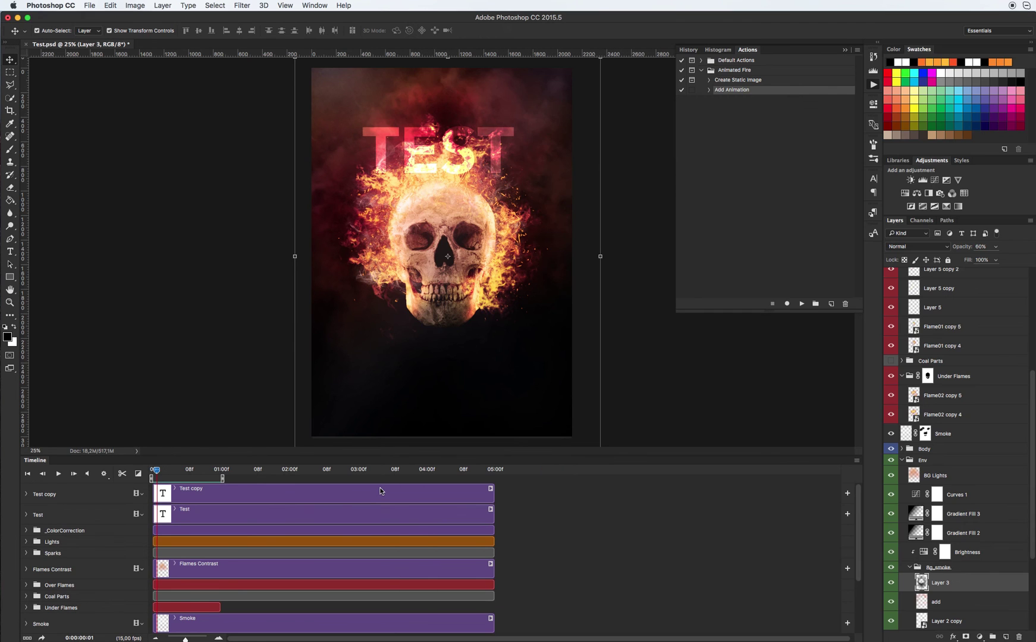
# Switch to Finder and preview the exported Test.gif from the Base folder.
pyautogui.click(184, 639)
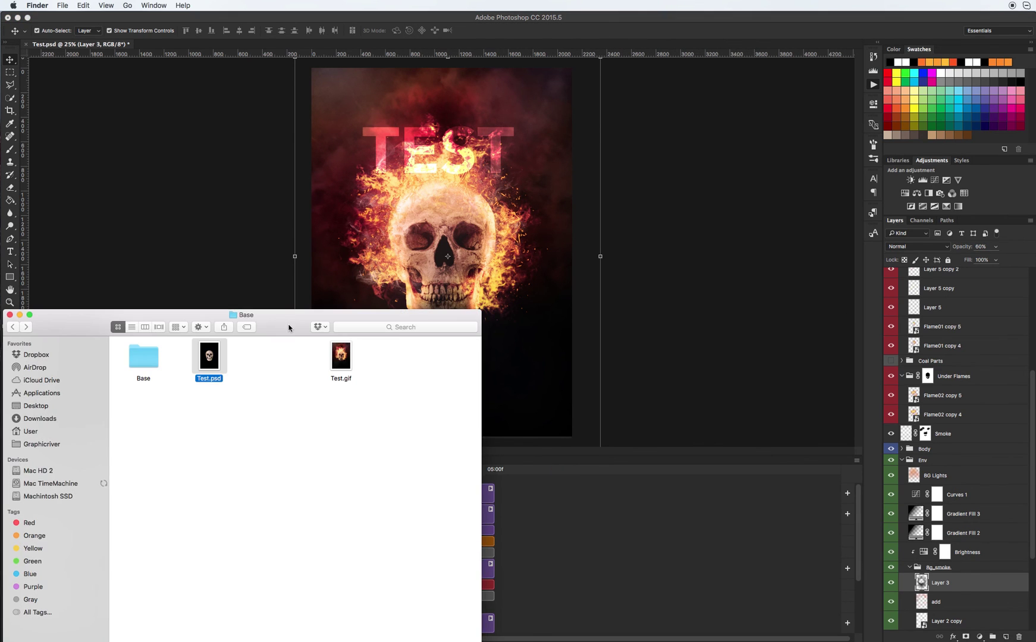
pyautogui.click(514, 266)
pyautogui.press('space')
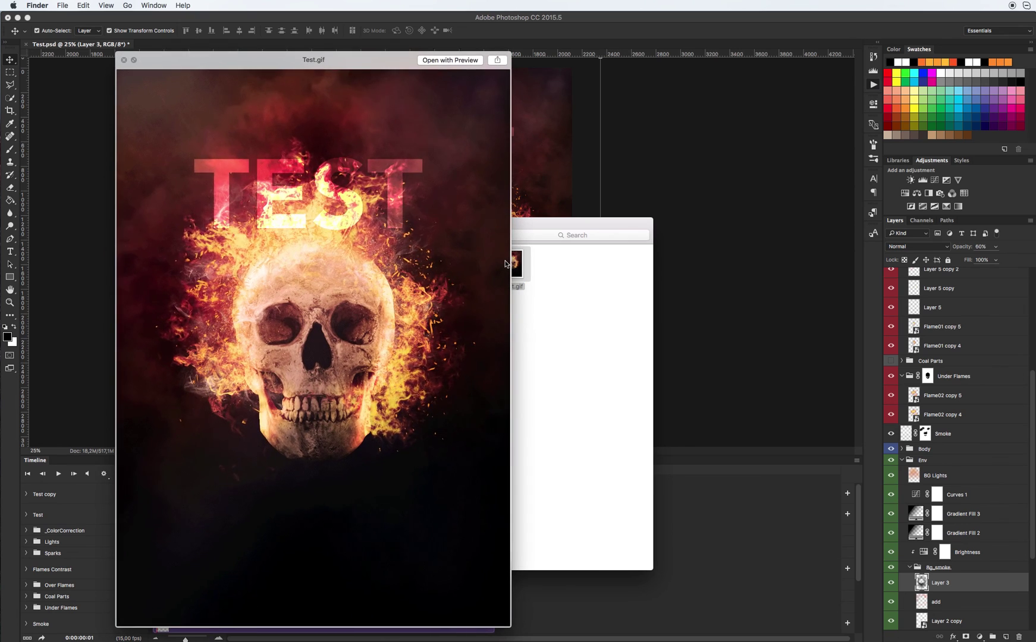